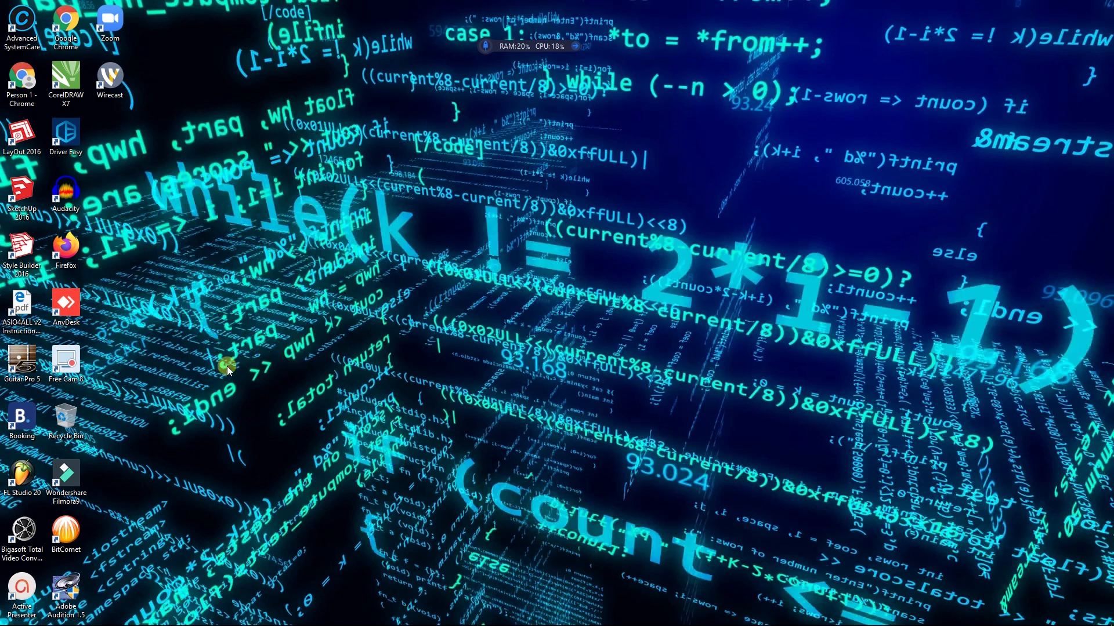
# Step: Open Adobe Photoshop CS5.1 from the desktop
pyautogui.moveTo(212, 622)
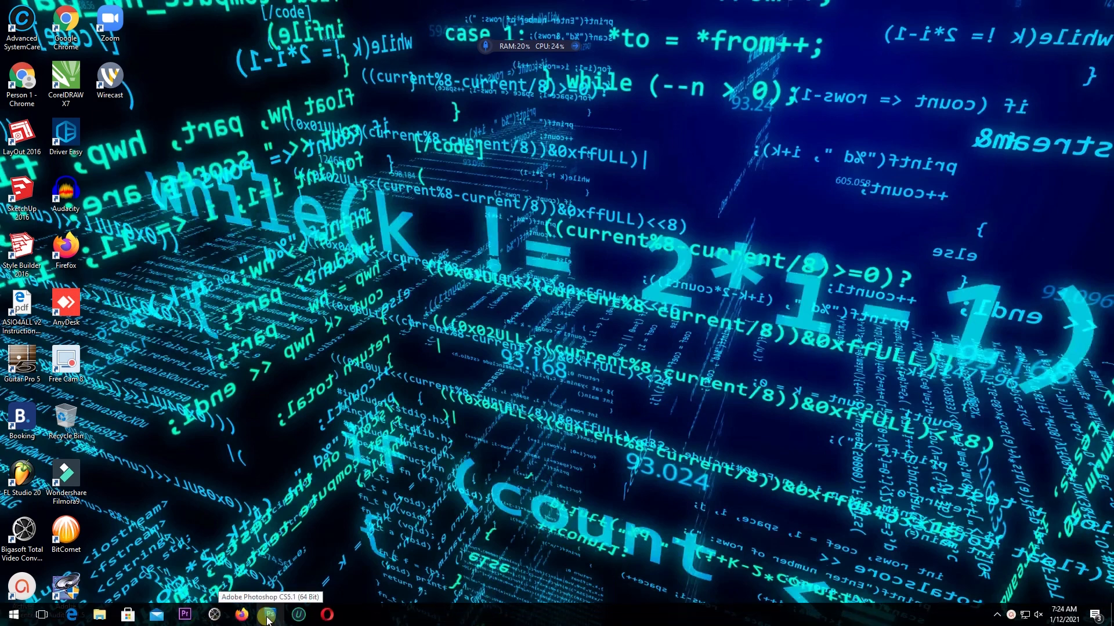
pyautogui.click(267, 616)
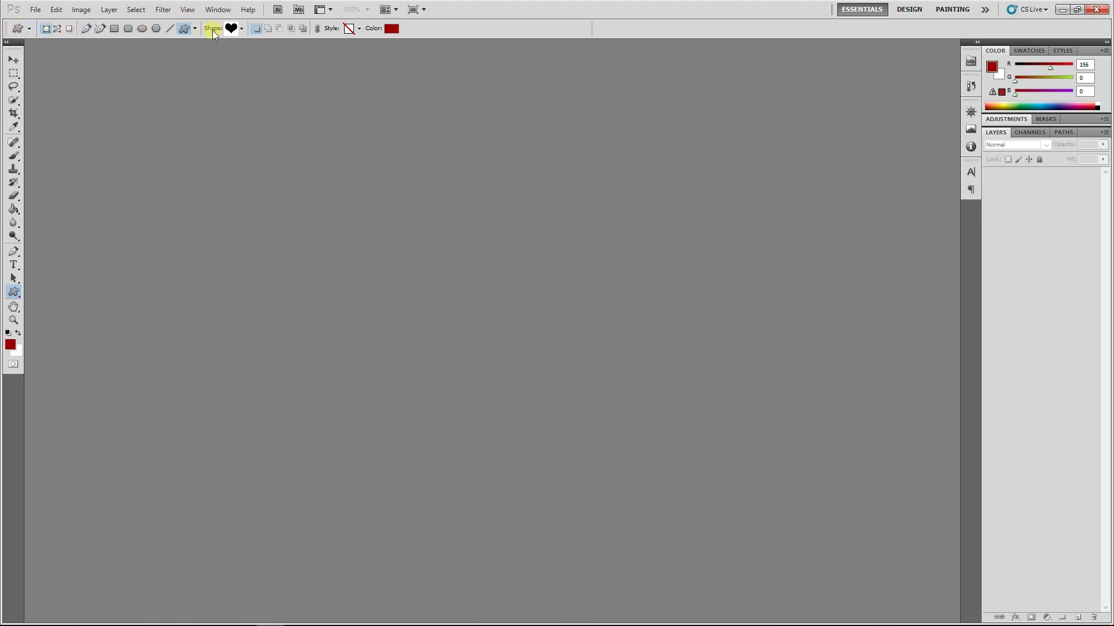
pyautogui.click(971, 117)
pyautogui.click(971, 118)
# Step: Start a new document and name it Latihan1
pyautogui.click(35, 9)
pyautogui.click(37, 22)
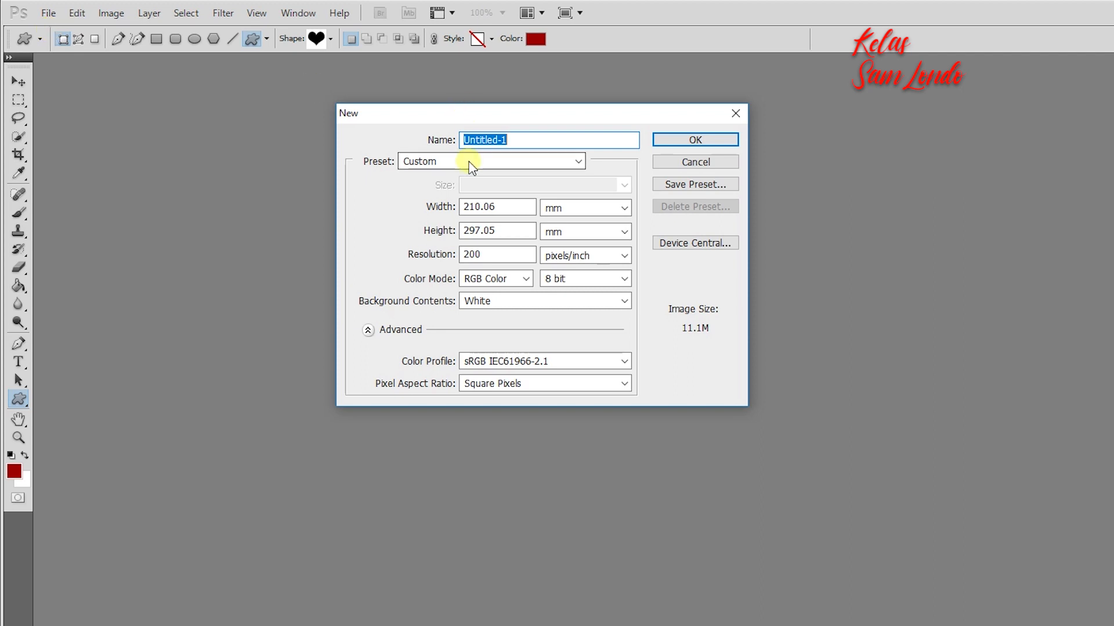
pyautogui.doubleClick(520, 138)
pyautogui.write('La')
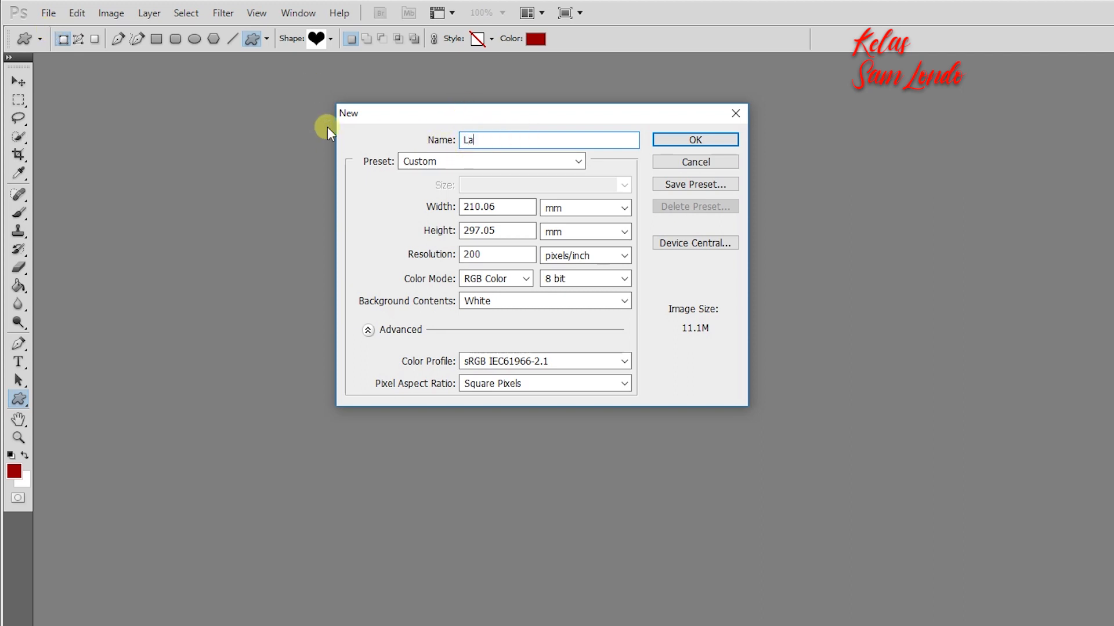
pyautogui.write('tihan1')
# Step: Try the Default Photoshop Size preset and the U.S. Paper preset with Letter size for the new document
pyautogui.click(469, 162)
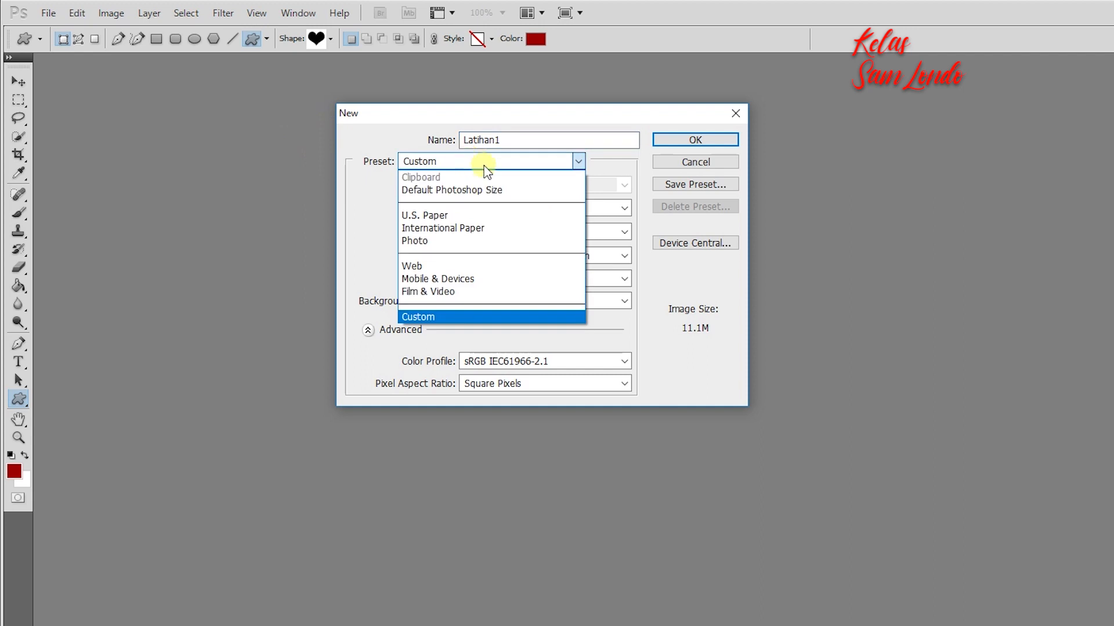
pyautogui.click(489, 188)
pyautogui.click(480, 157)
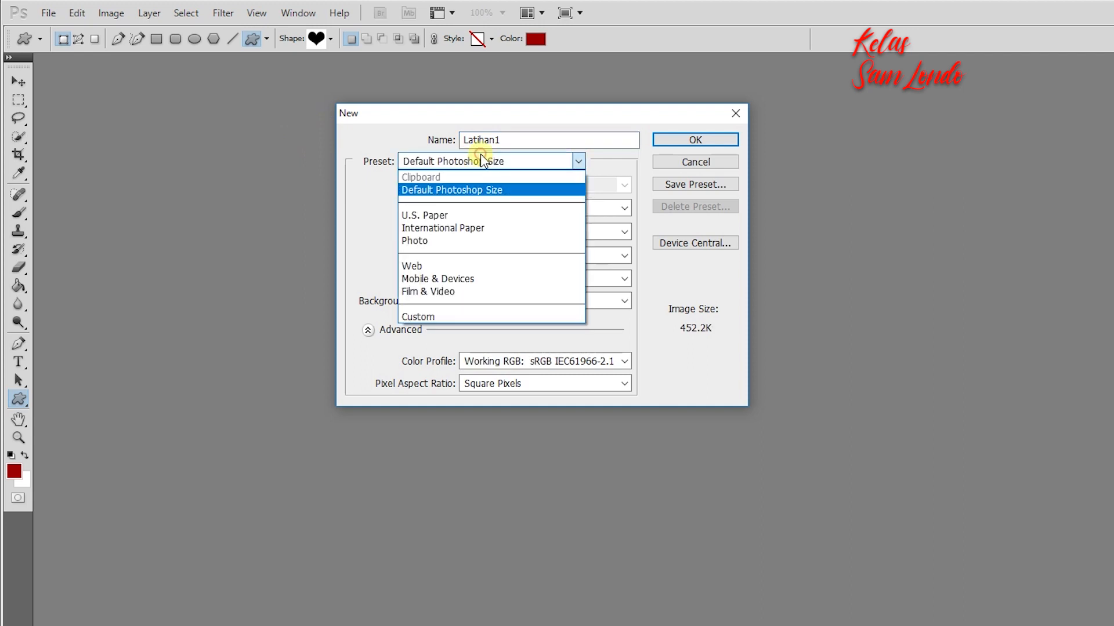
pyautogui.click(456, 213)
pyautogui.click(594, 184)
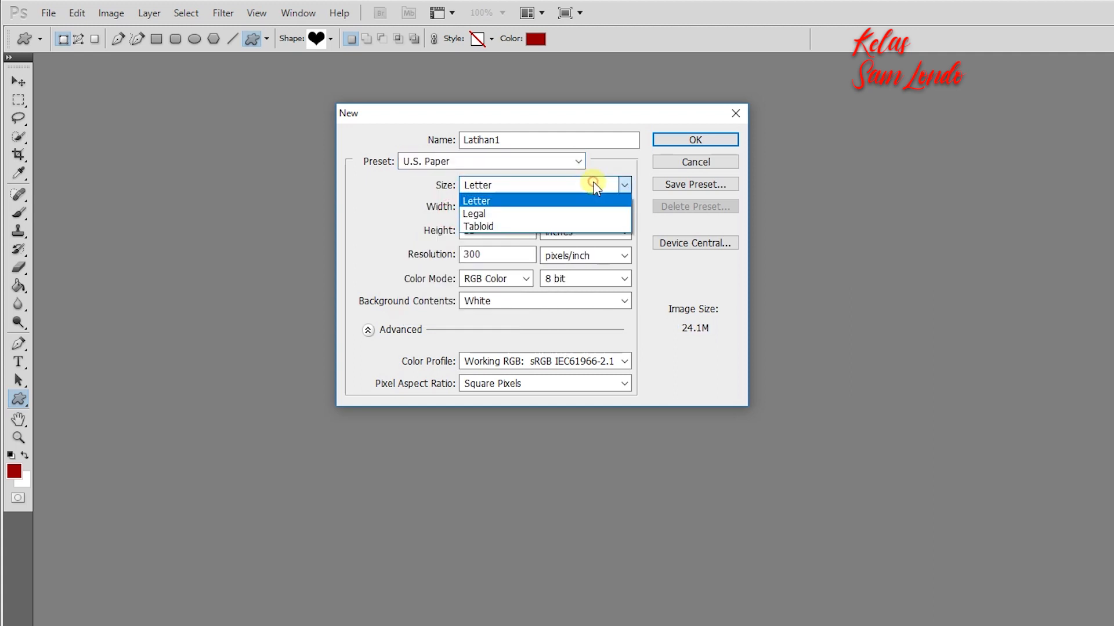
pyautogui.click(477, 201)
# Step: Choose the International Paper preset with A4 size for the new document
pyautogui.click(485, 163)
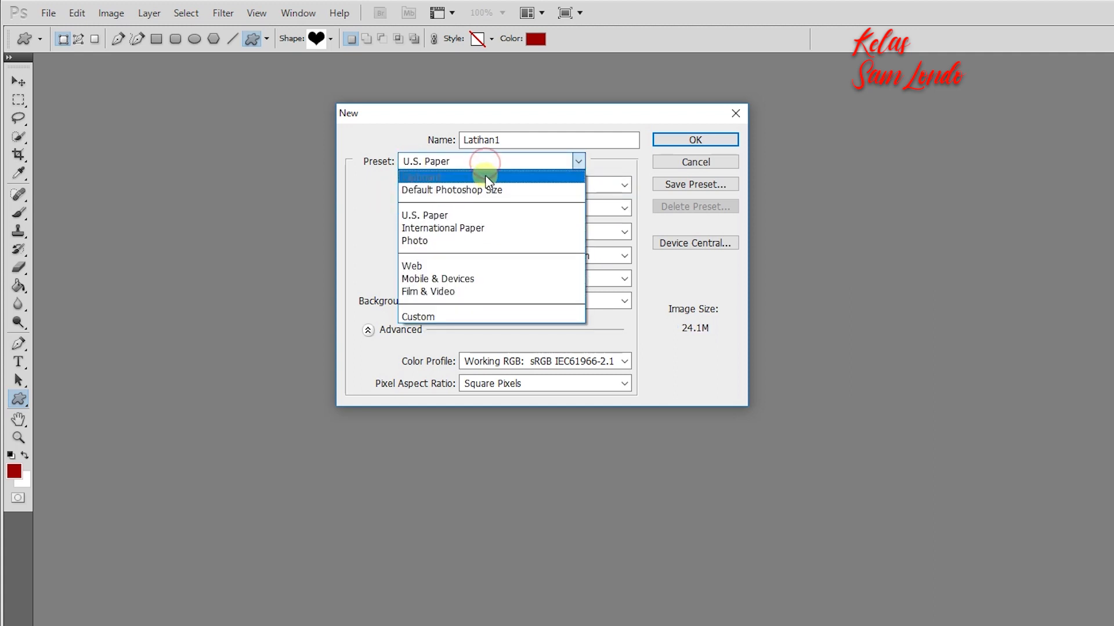
pyautogui.click(464, 227)
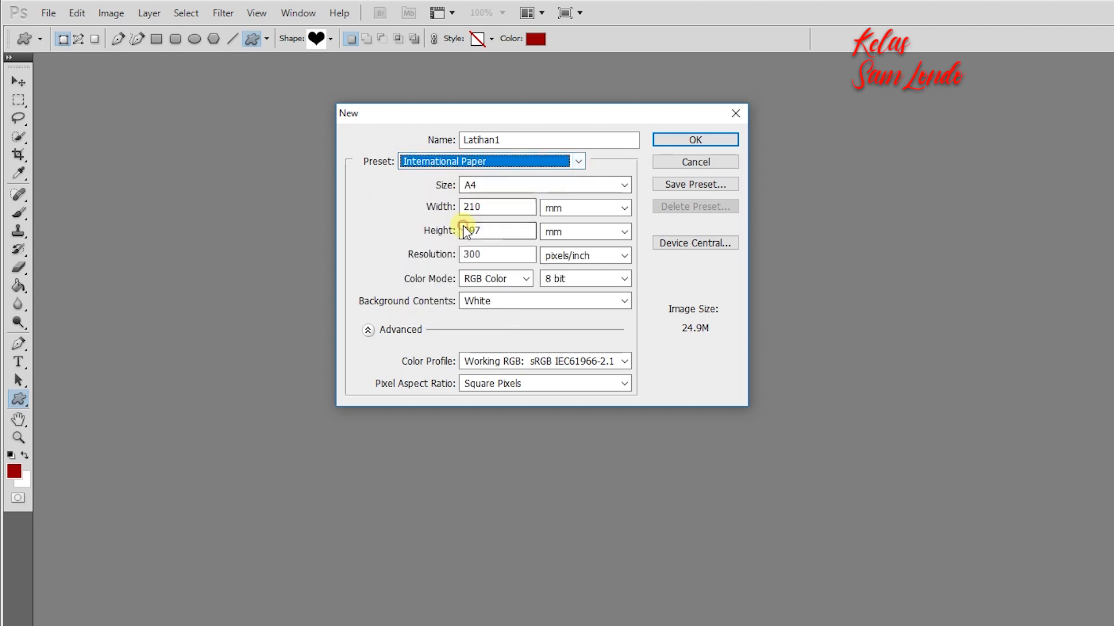
pyautogui.click(578, 161)
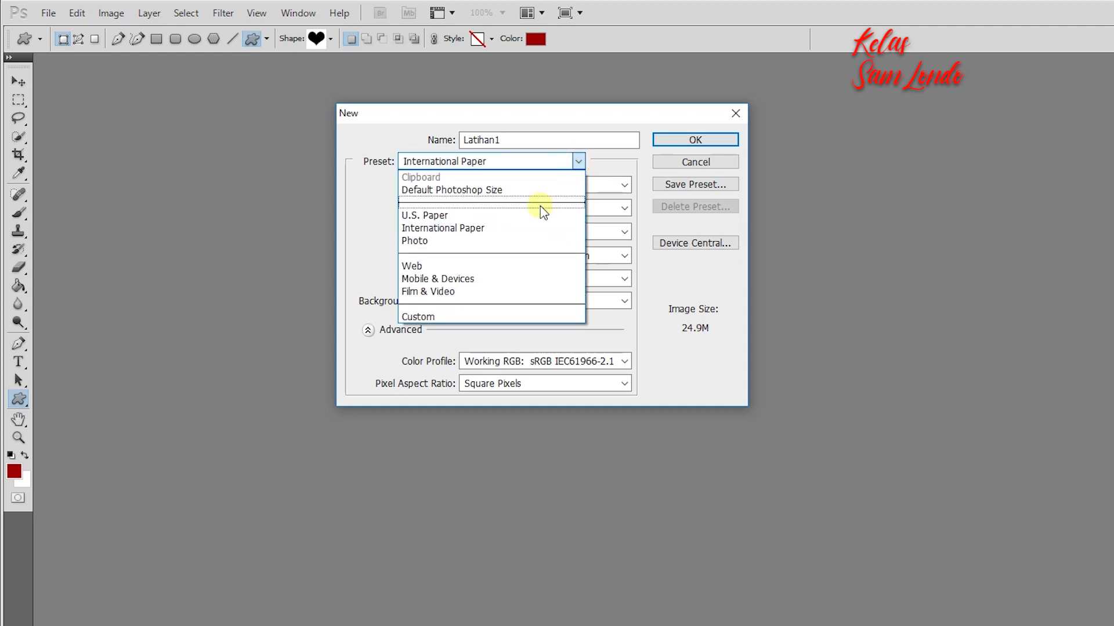
pyautogui.click(522, 228)
pyautogui.click(609, 183)
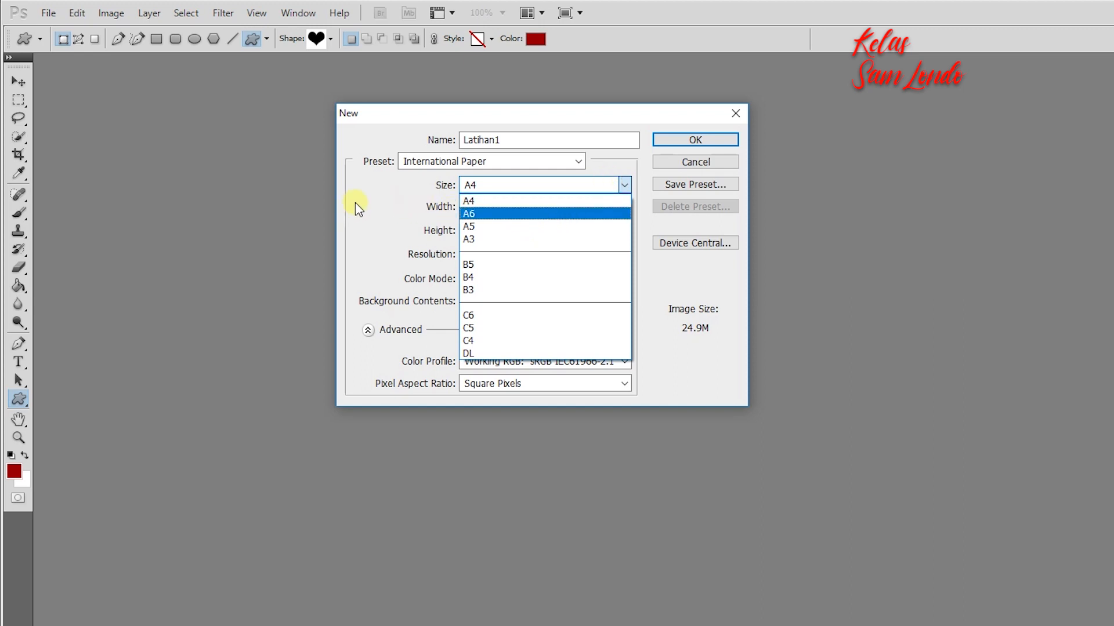
pyautogui.click(370, 199)
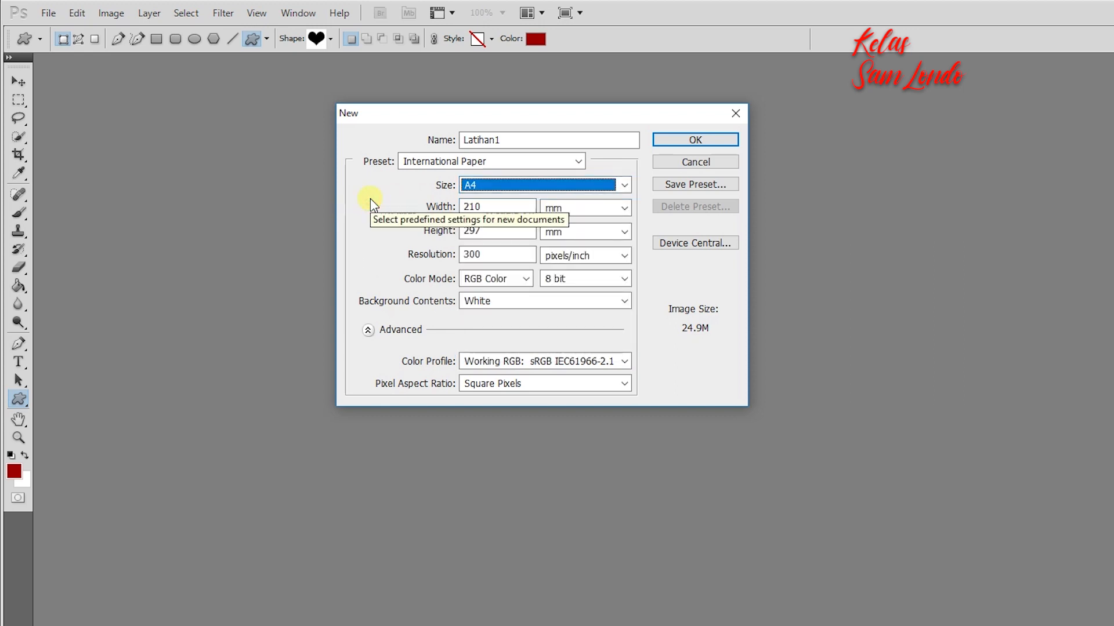
pyautogui.click(529, 185)
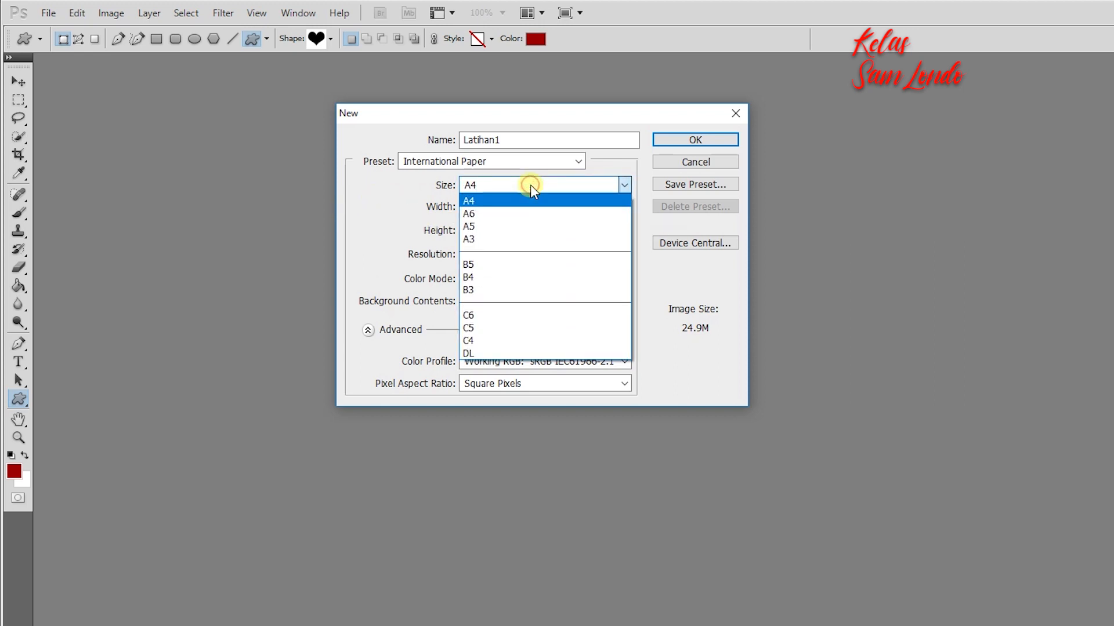
pyautogui.click(378, 181)
pyautogui.click(626, 183)
pyautogui.click(446, 162)
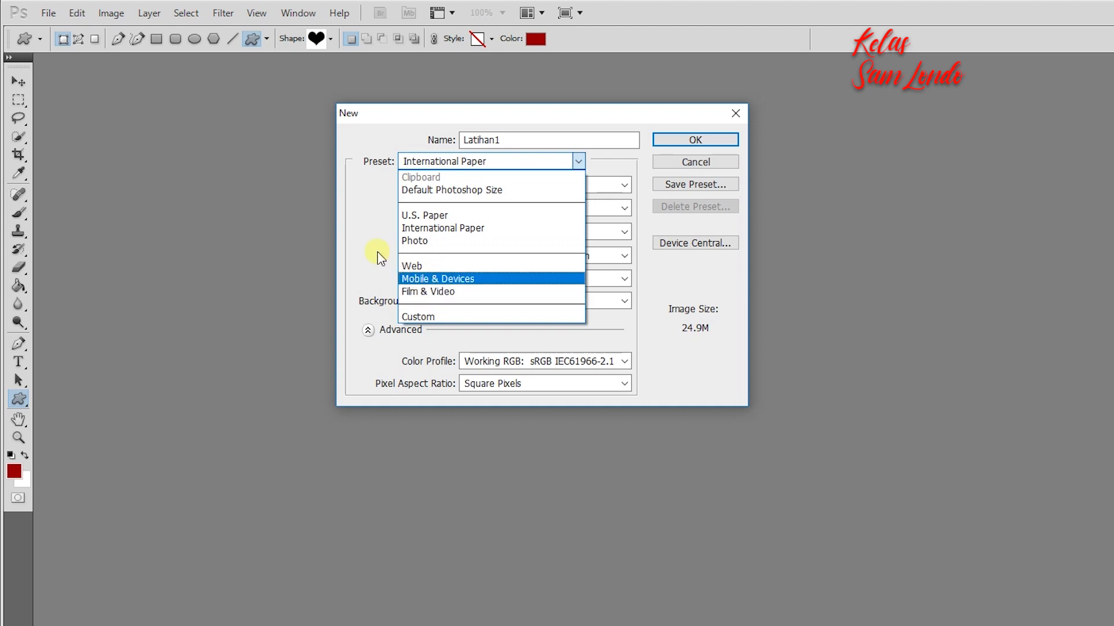
pyautogui.click(457, 228)
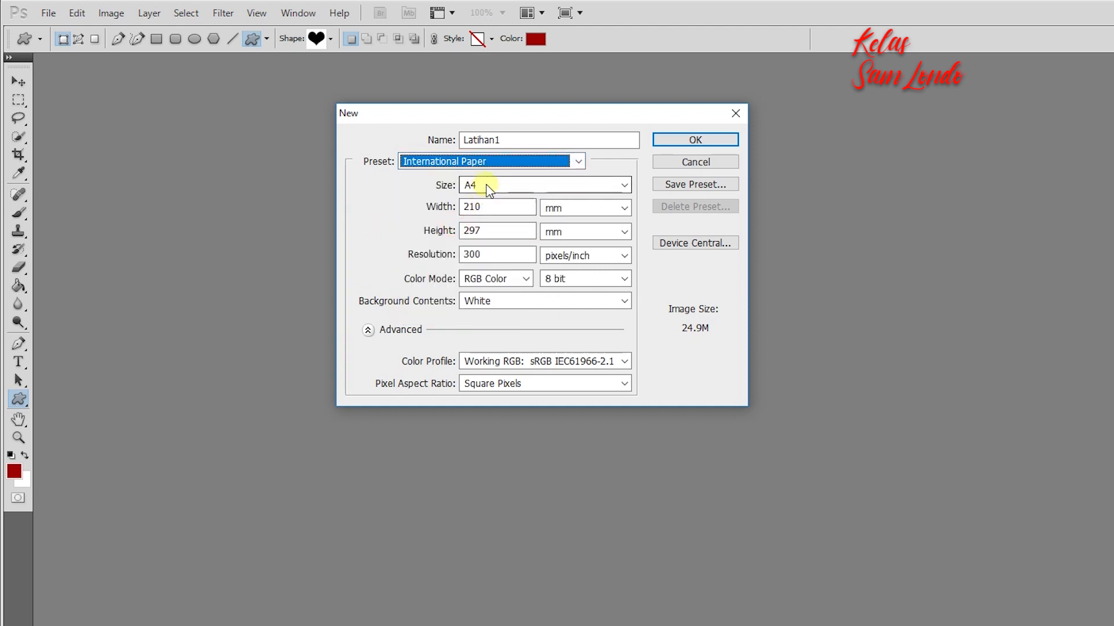
# Step: Set the new document's resolution to 200 pixels/inch
pyautogui.click(493, 207)
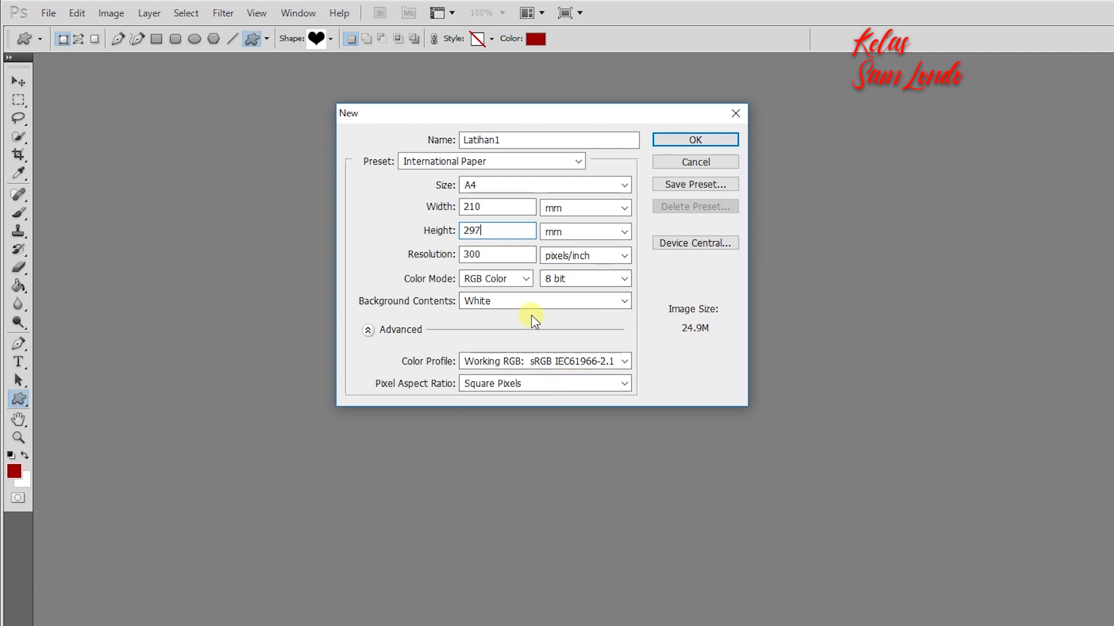
pyautogui.doubleClick(484, 254)
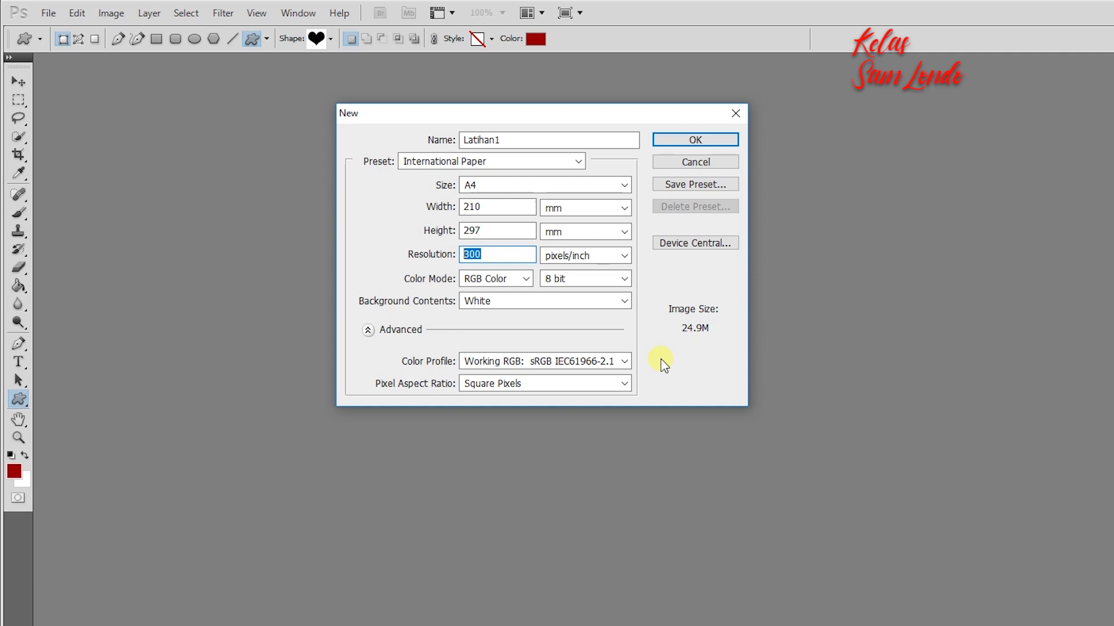
pyautogui.write('200')
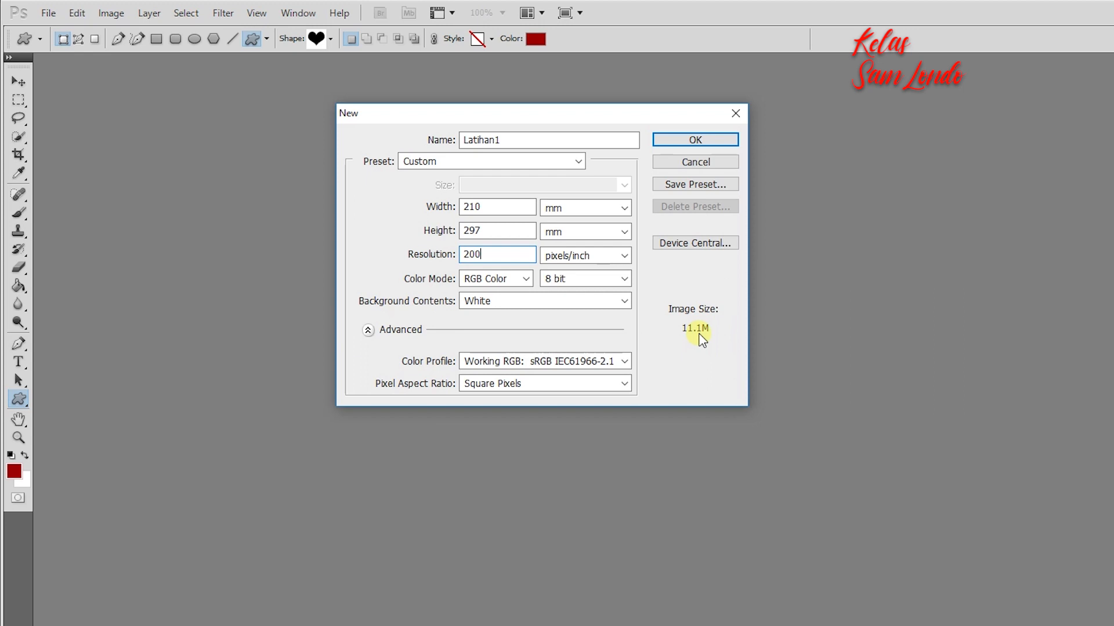
# Step: Create the document with White background contents, the Working RGB: sRGB IEC61966-2.1 color profile and Square Pixels aspect ratio
pyautogui.click(521, 300)
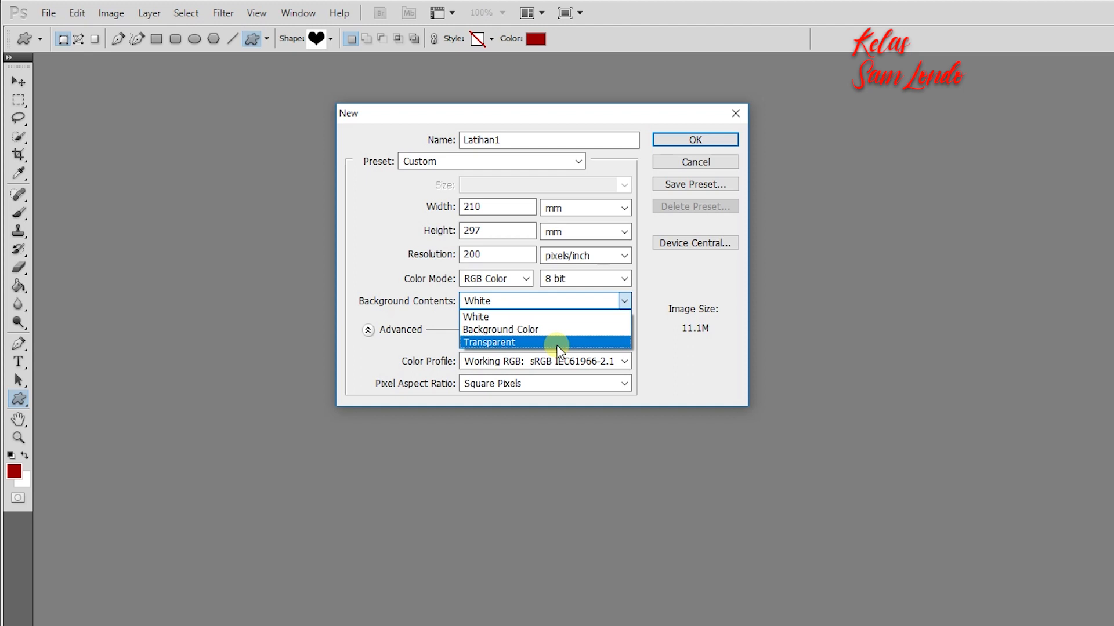
pyautogui.click(544, 316)
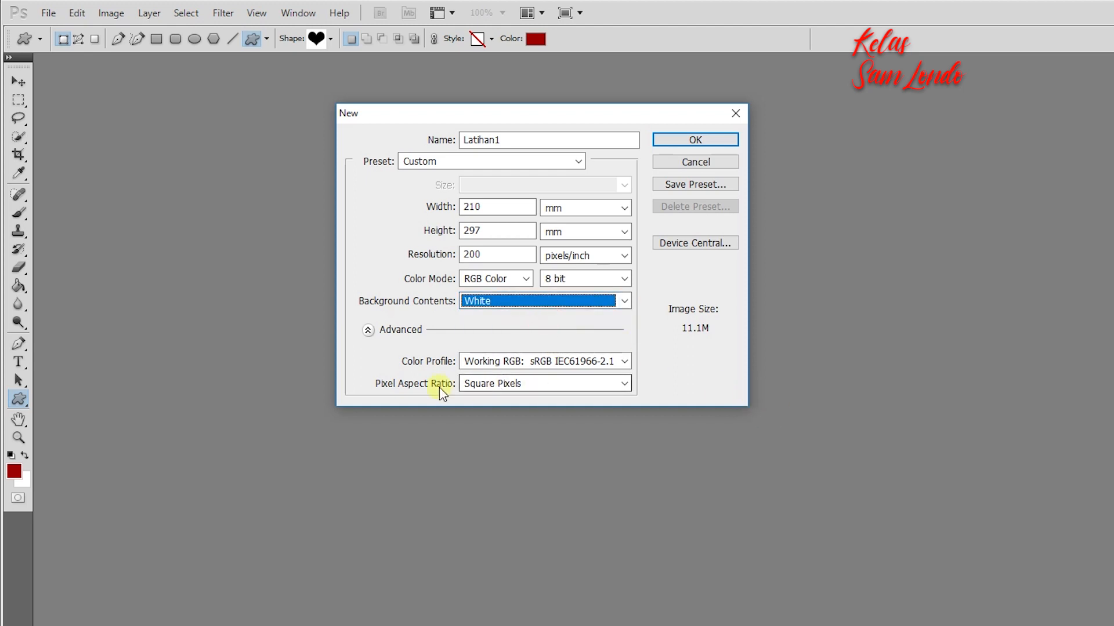
pyautogui.click(625, 362)
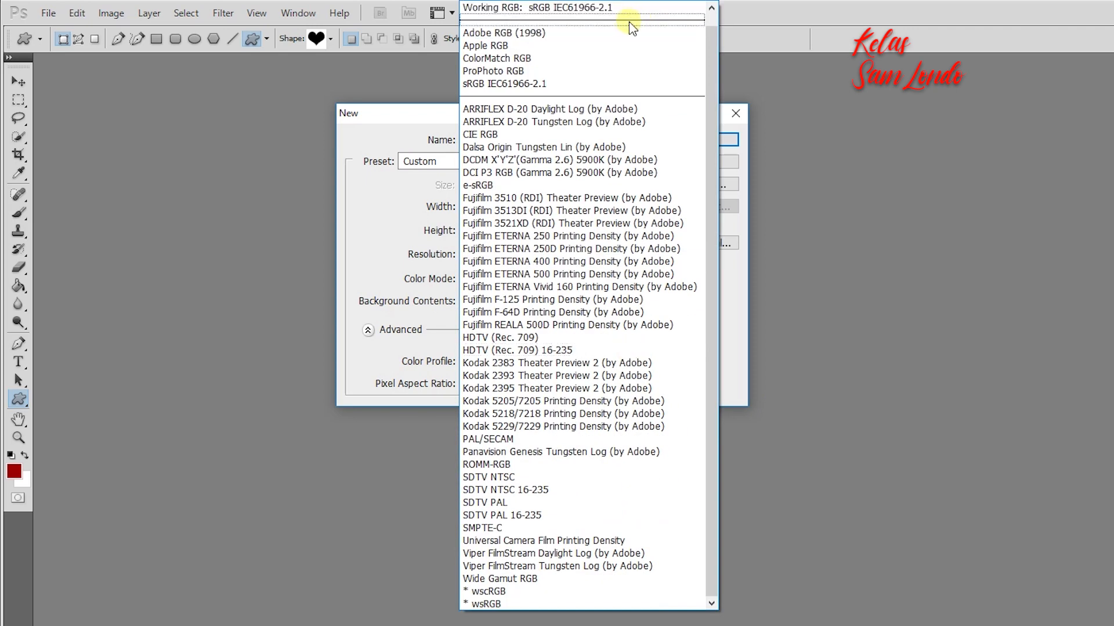
pyautogui.click(624, 13)
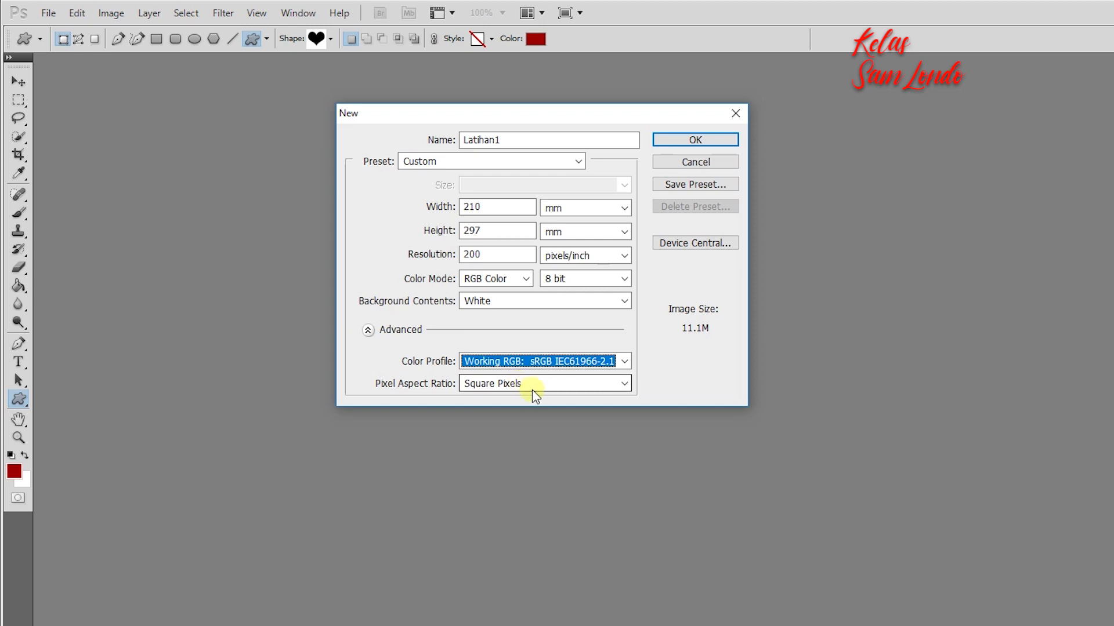
pyautogui.click(549, 384)
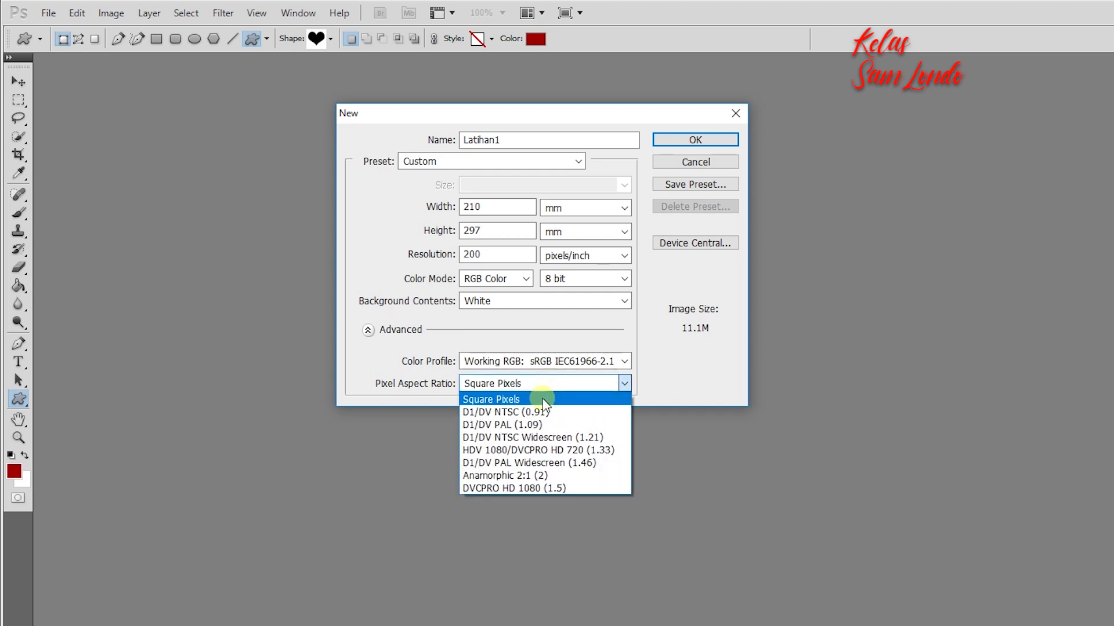
pyautogui.click(543, 399)
pyautogui.click(701, 141)
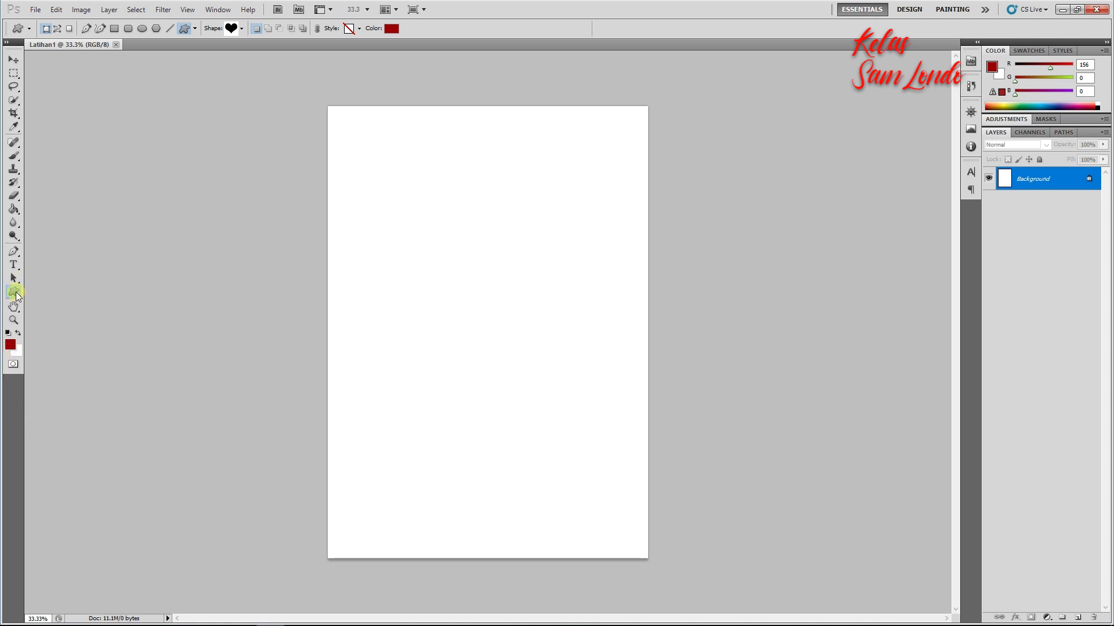
# Step: Draw a dark red square near the page's upper-left corner with the Rectangle tool
pyautogui.click(14, 293)
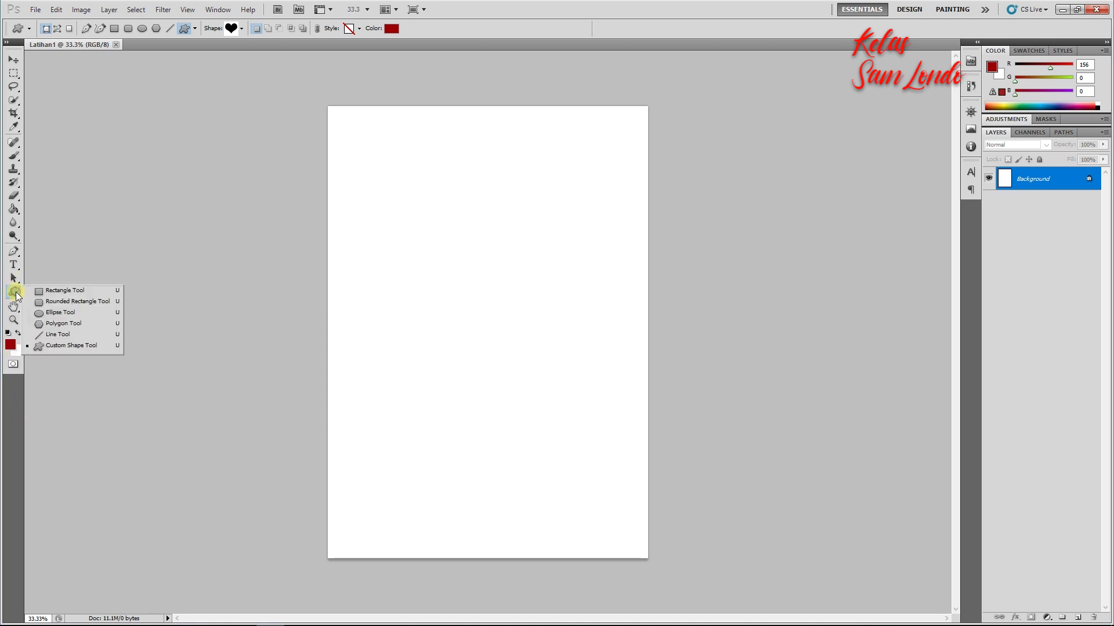
pyautogui.click(68, 293)
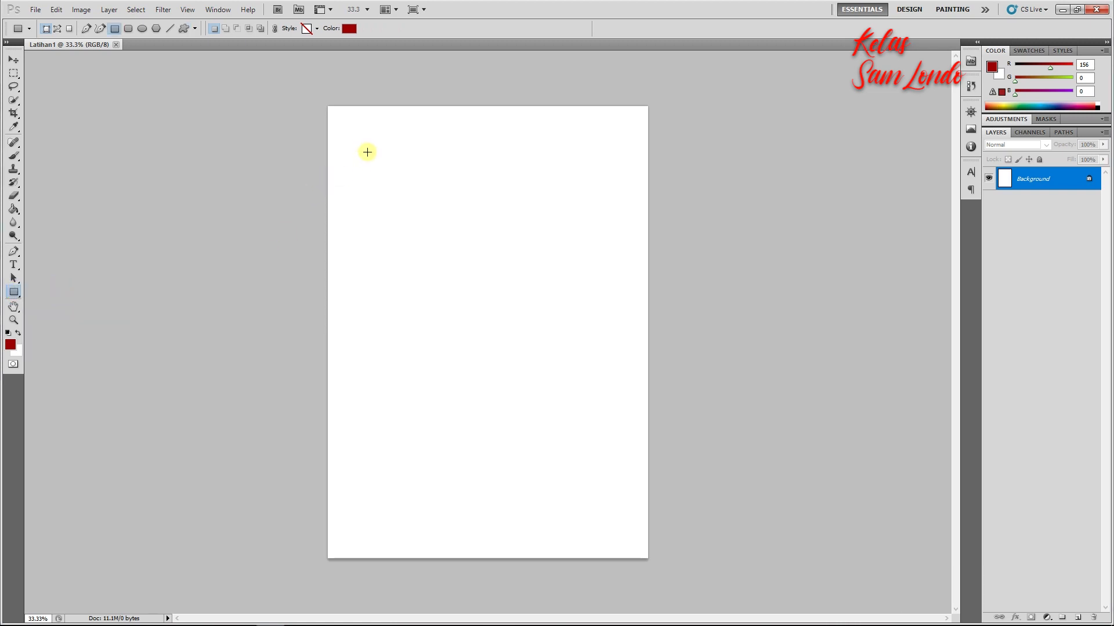
pyautogui.moveTo(367, 152); pyautogui.dragTo(458, 244)
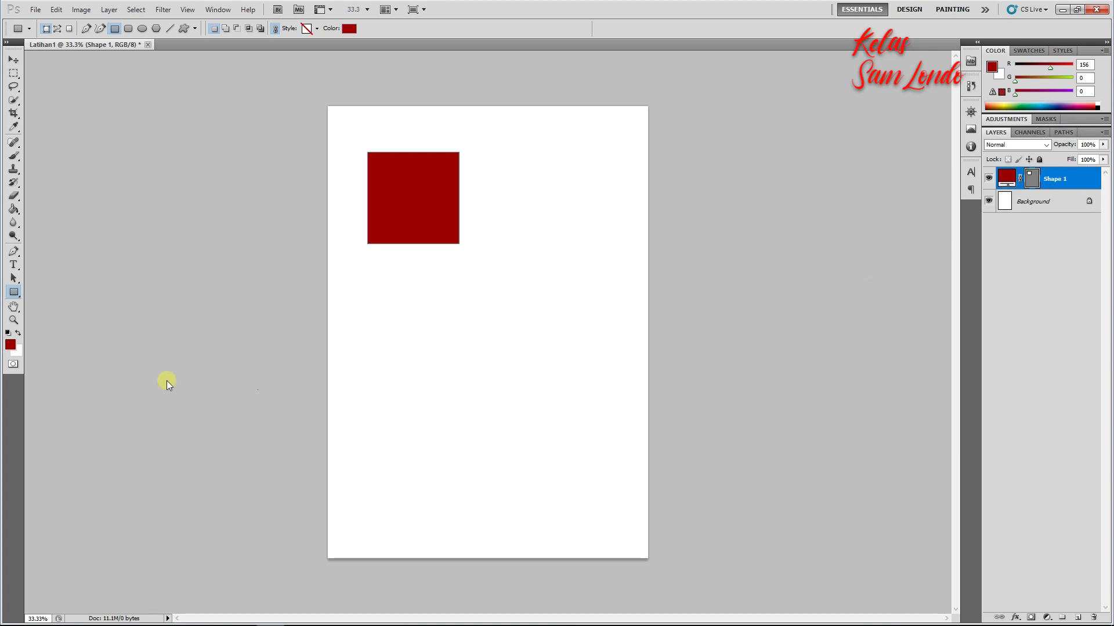
# Step: Try a second plain rectangle to the right of the red square, and undo it
pyautogui.click(13, 293)
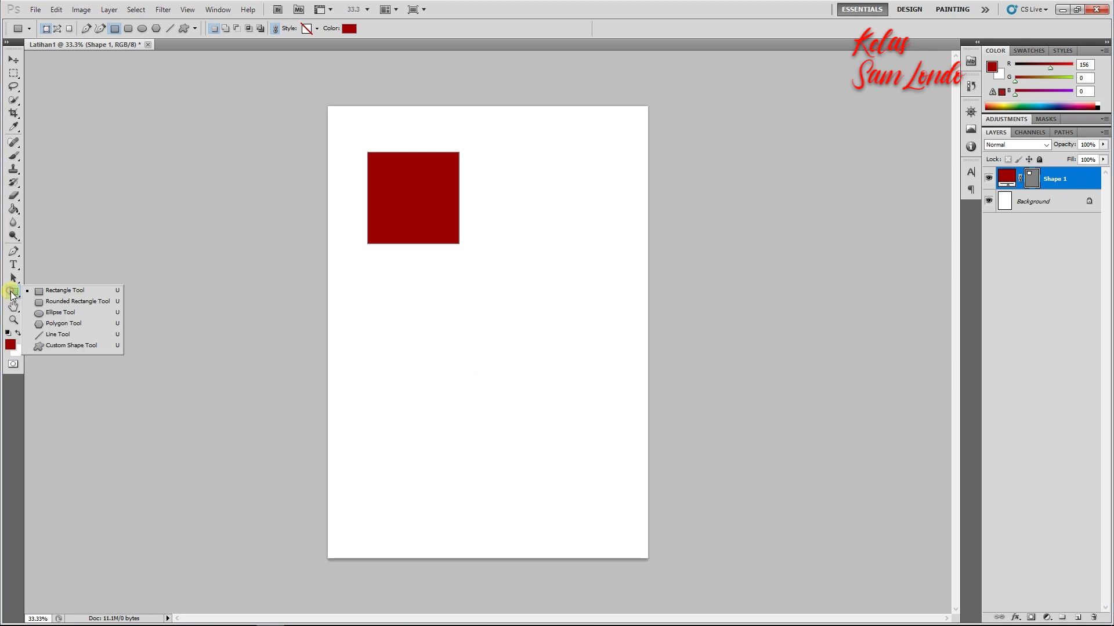
pyautogui.click(70, 296)
pyautogui.moveTo(502, 154); pyautogui.dragTo(599, 245)
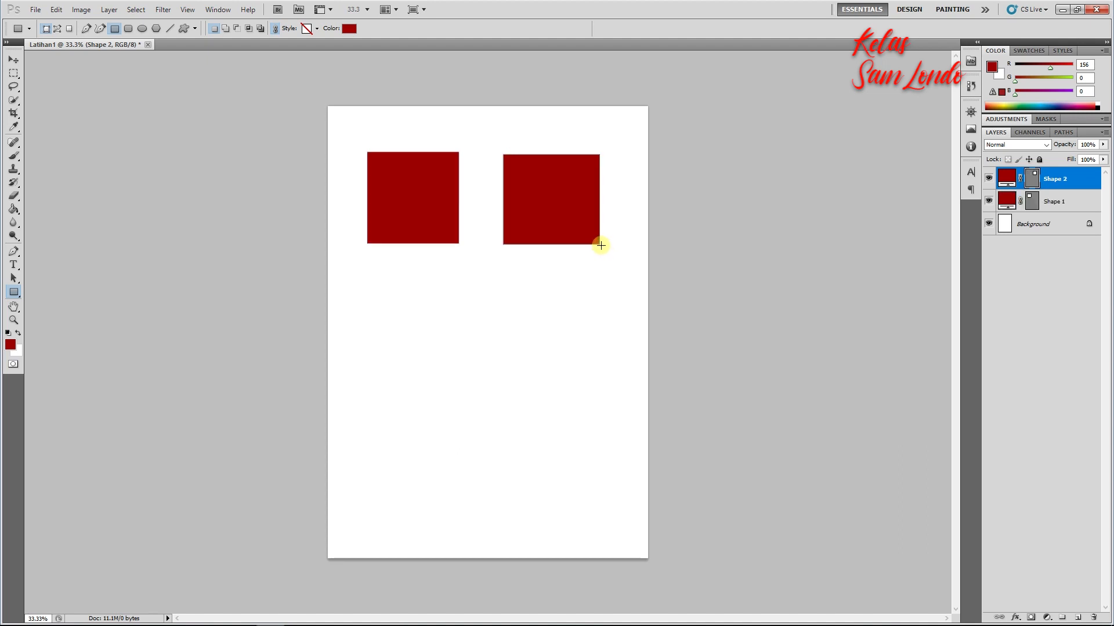
pyautogui.click(17, 287)
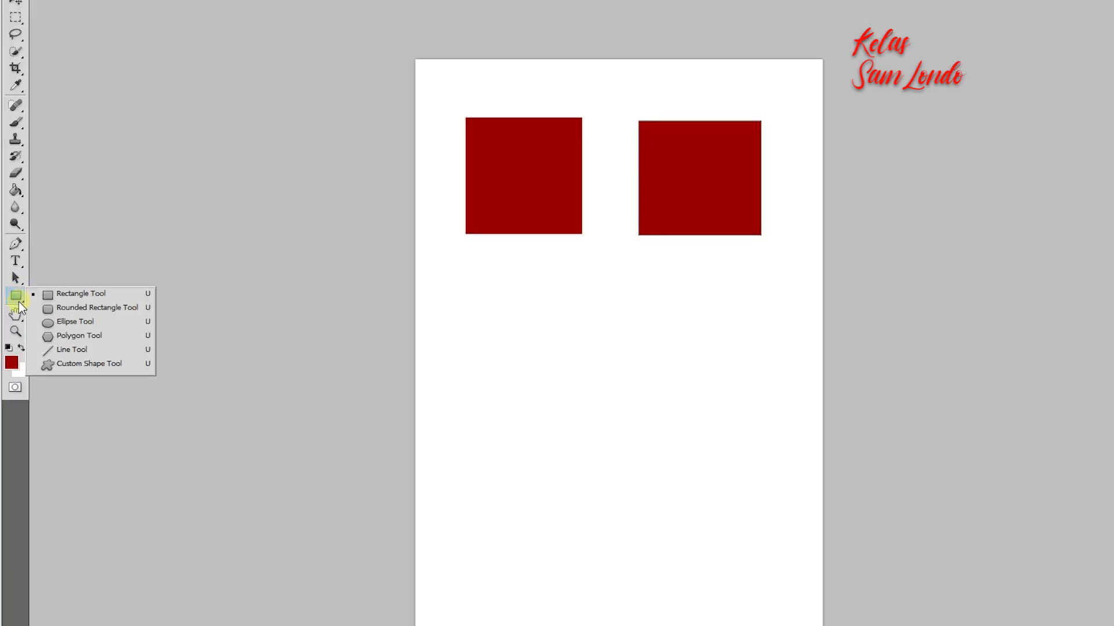
pyautogui.hotkey('ctrl', 'z')
# Step: Draw a dark red rounded rectangle with a 10 px corner radius to the right of the square
pyautogui.rightClick(12, 297)
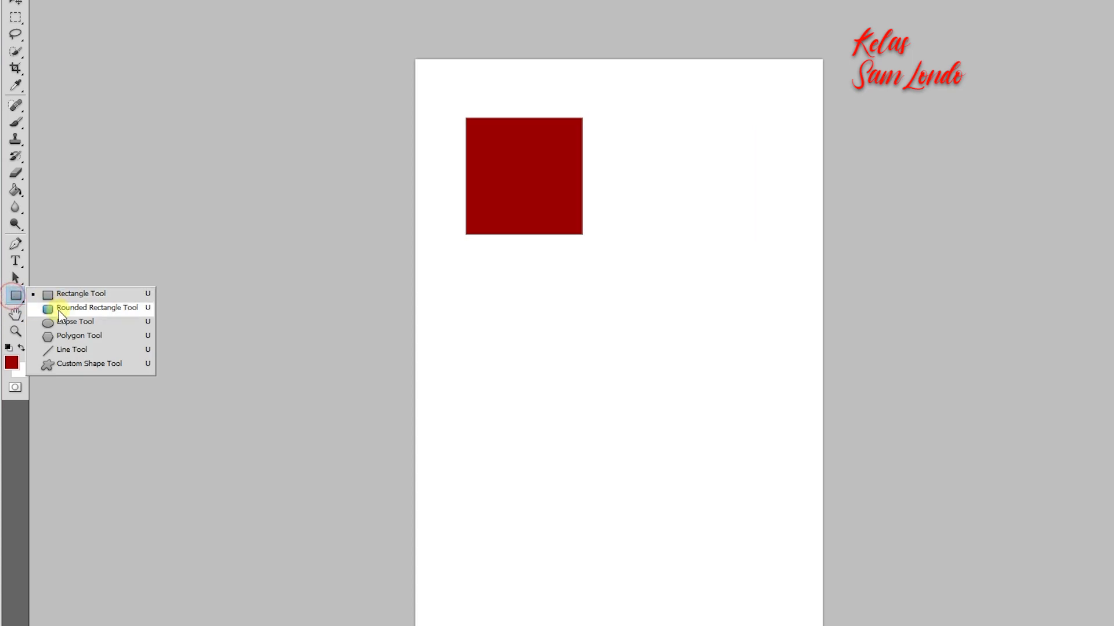
pyautogui.click(58, 308)
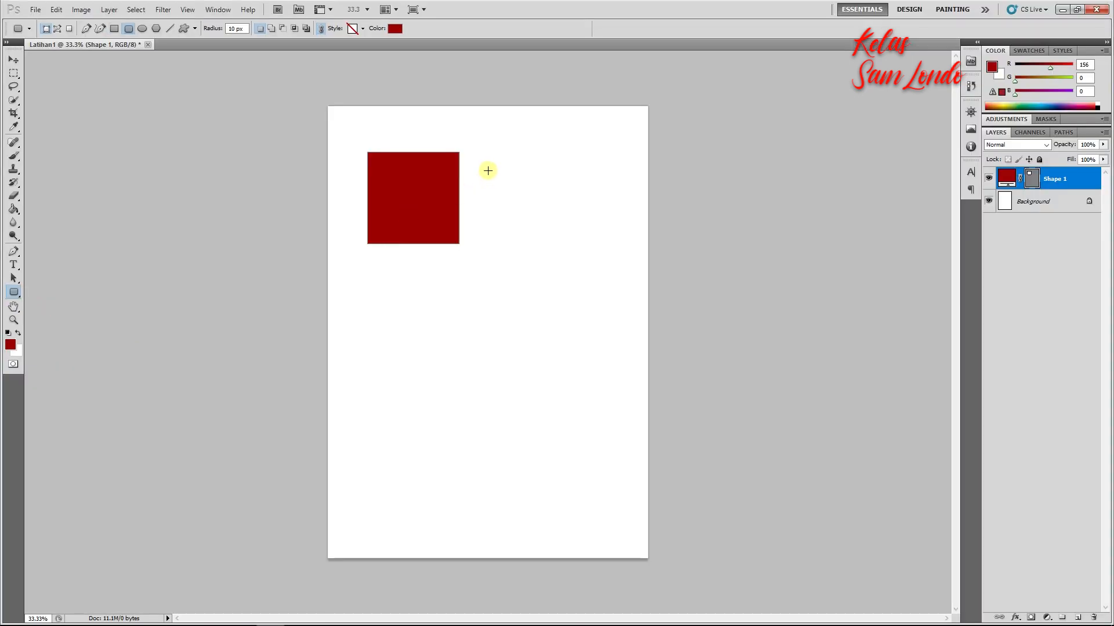
pyautogui.moveTo(492, 162); pyautogui.dragTo(584, 241)
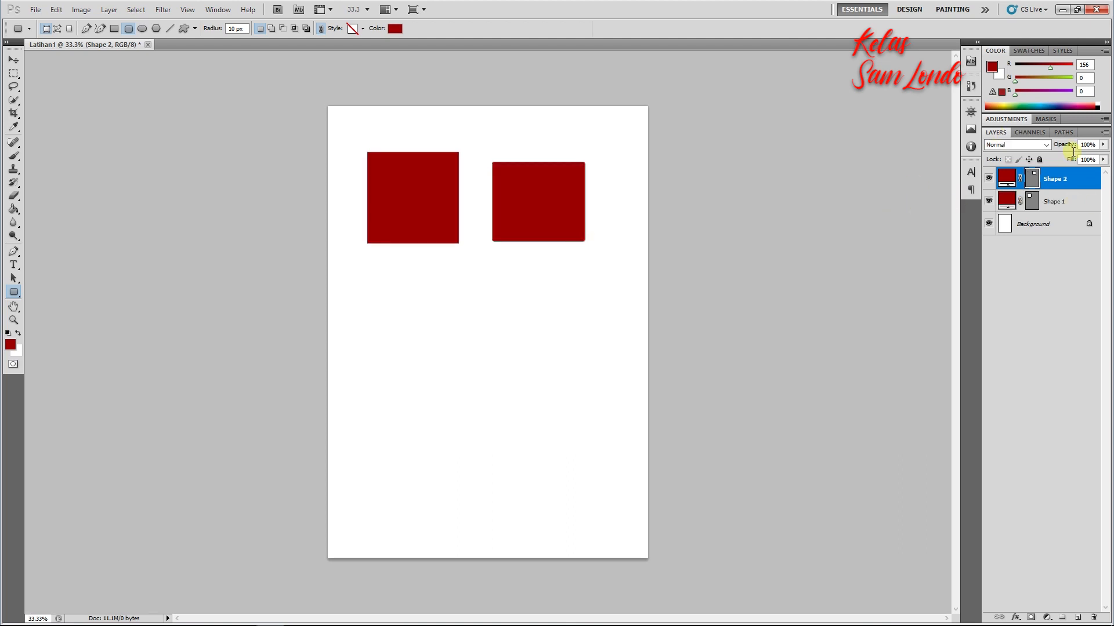
pyautogui.click(1079, 183)
# Step: Draw a dark red triangle pointing right below the square, using the Polygon tool set to 3 sides
pyautogui.click(12, 294)
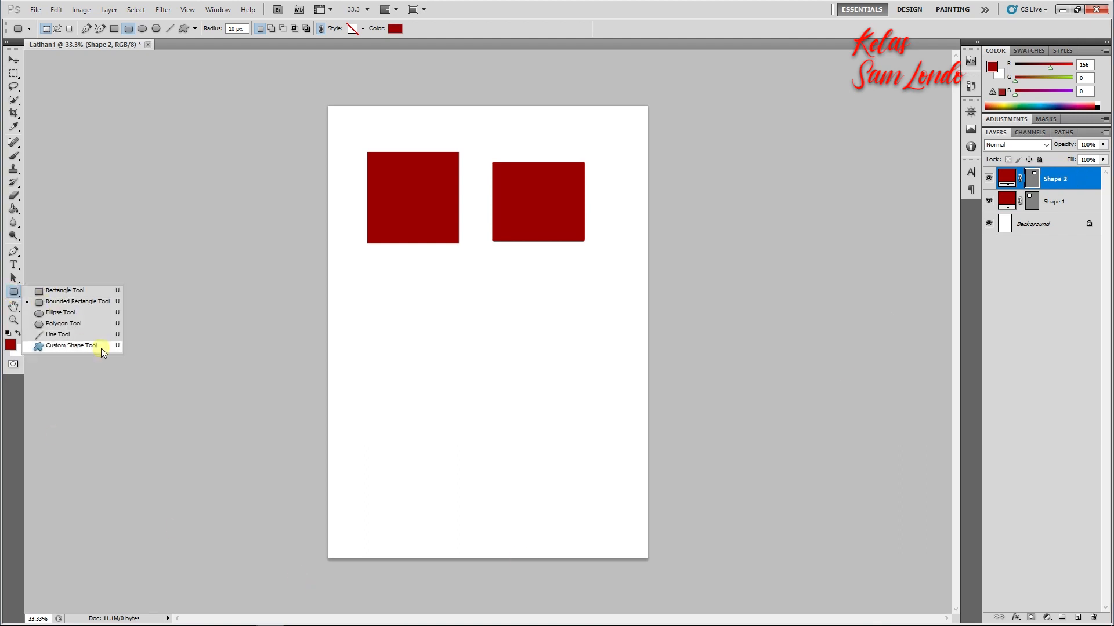
pyautogui.click(93, 321)
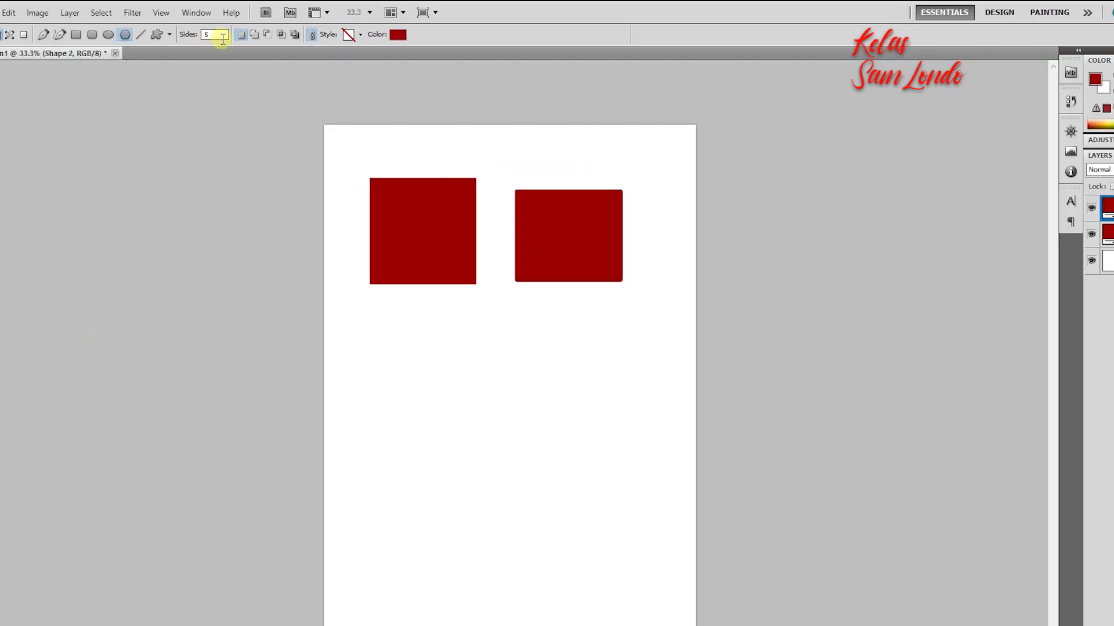
pyautogui.click(215, 35)
pyautogui.moveTo(186, 35); pyautogui.dragTo(180, 35)
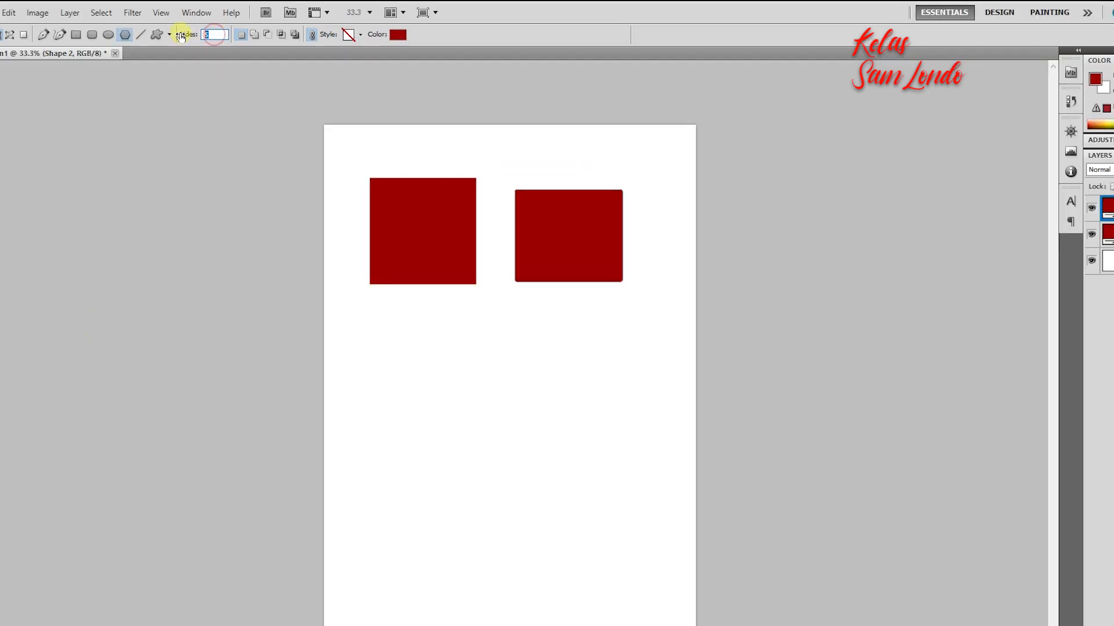
pyautogui.click(215, 37)
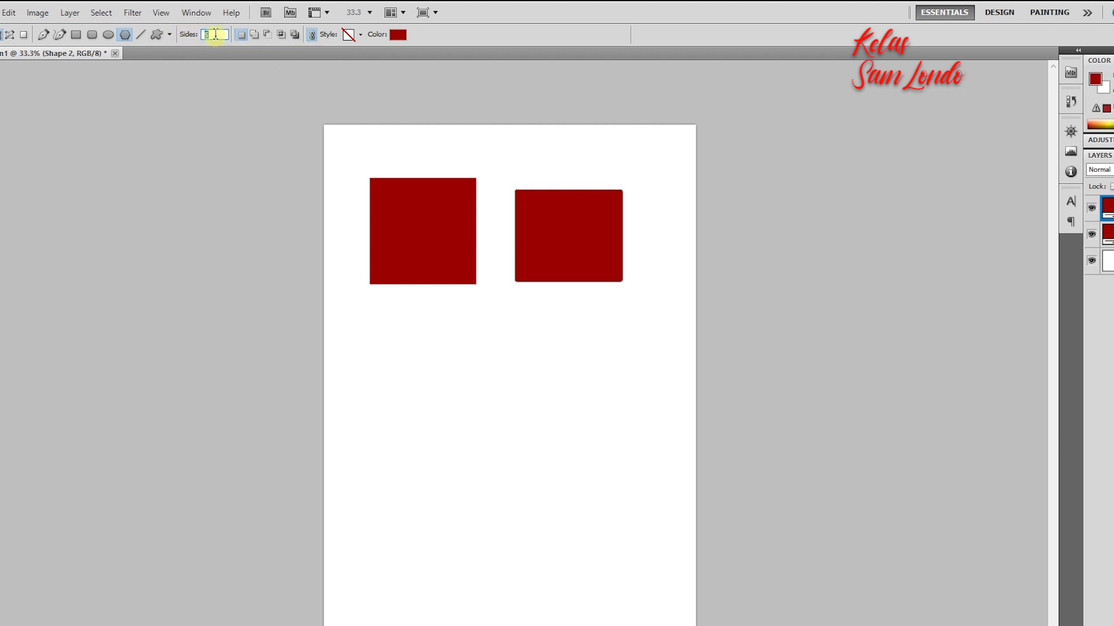
pyautogui.write('3')
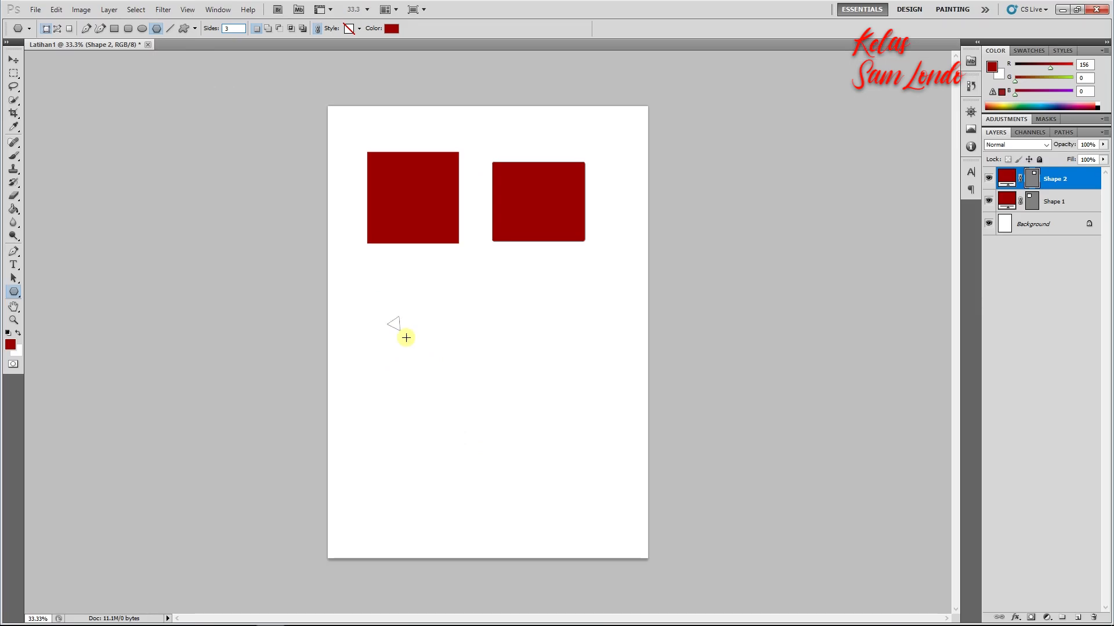
pyautogui.moveTo(401, 377); pyautogui.dragTo(488, 429)
pyautogui.moveTo(468, 368)
pyautogui.mouseDown()
pyautogui.moveTo(460, 346)
pyautogui.moveTo(458, 359)
pyautogui.mouseUp()
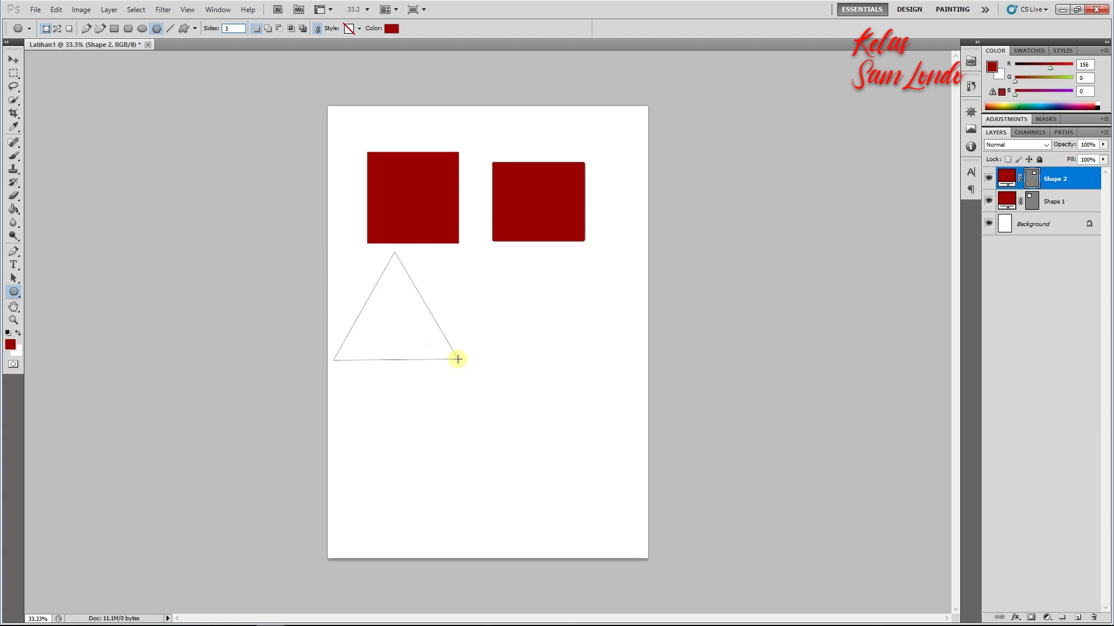
pyautogui.moveTo(457, 359); pyautogui.dragTo(468, 335)
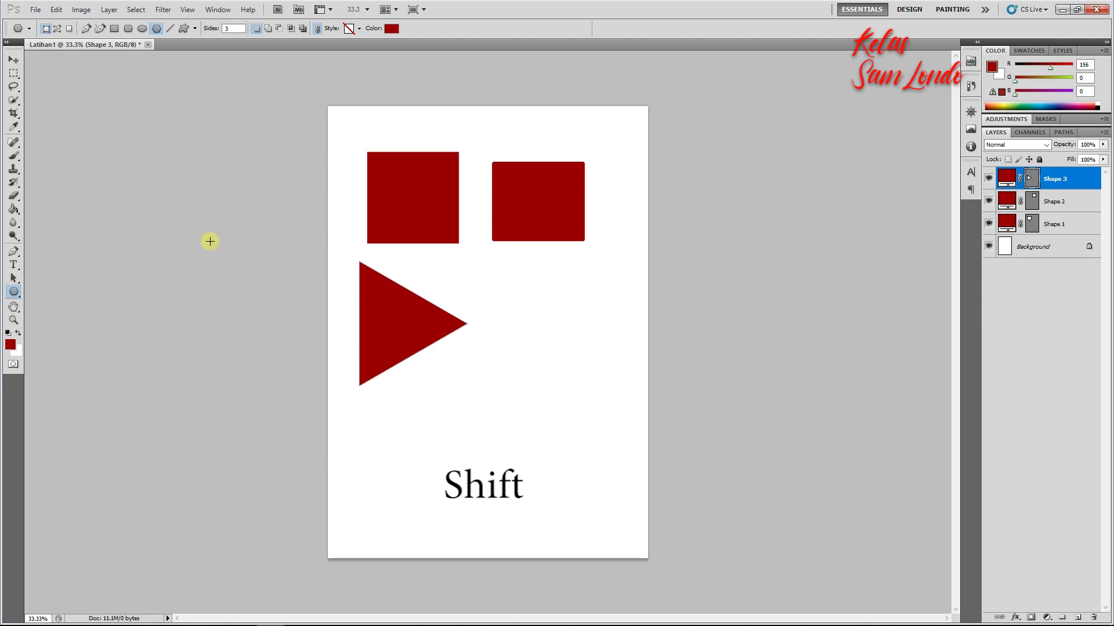
# Step: Move the triangle down away from the square and line up its left edge with the square's left edge
pyautogui.click(14, 59)
pyautogui.moveTo(391, 329); pyautogui.dragTo(406, 369)
pyautogui.click(431, 211)
pyautogui.click(415, 364)
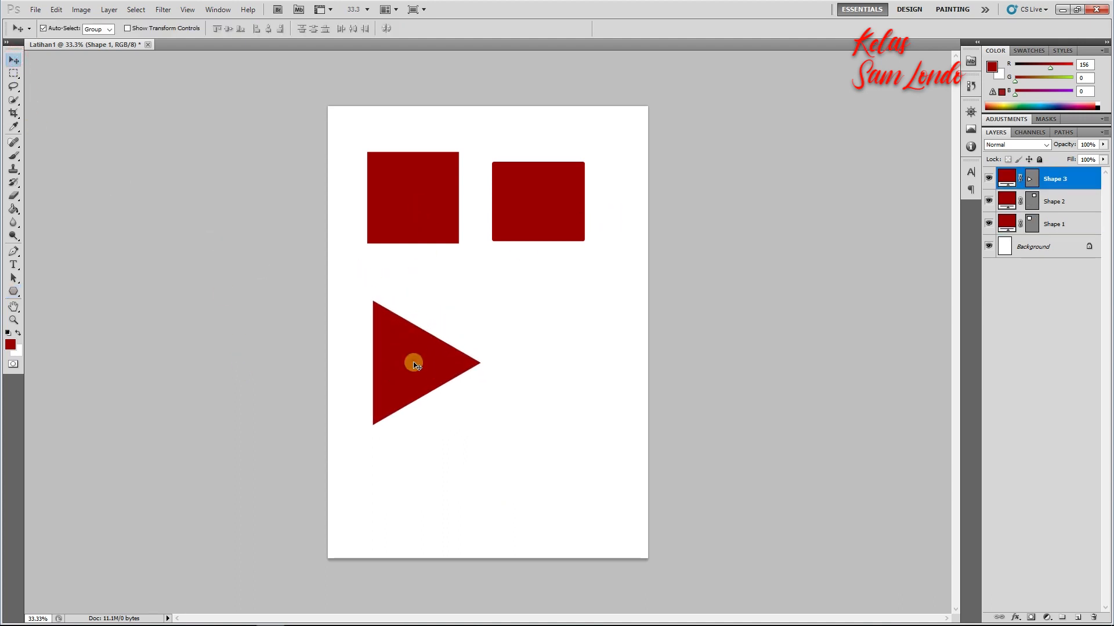
pyautogui.moveTo(415, 365); pyautogui.dragTo(409, 363)
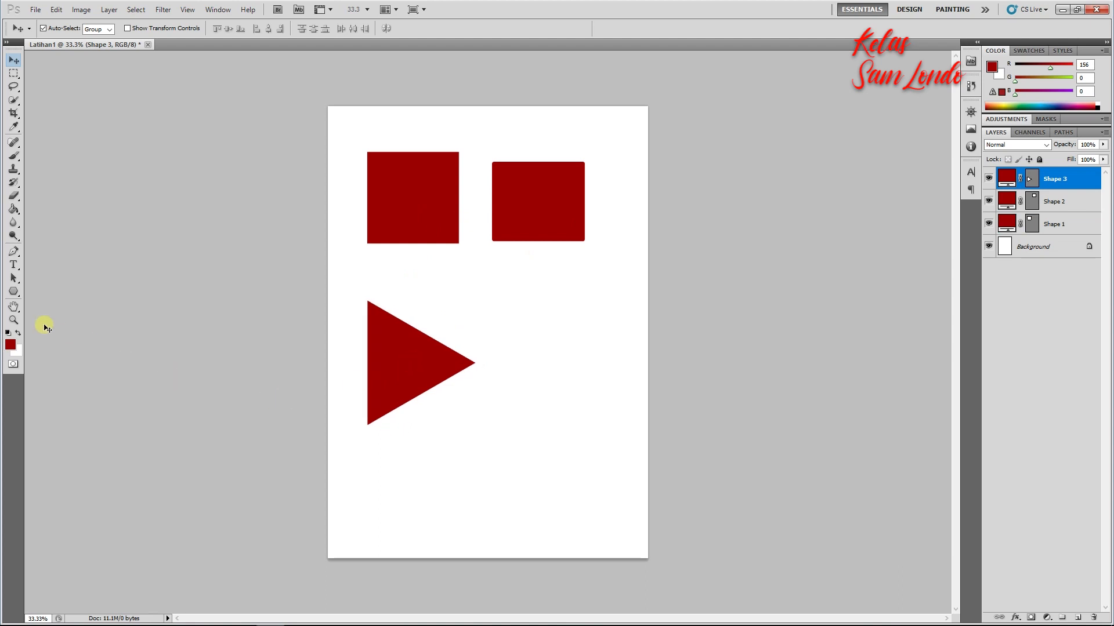
# Step: Draw a dark red heart to the right of the triangle with the Custom Shape tool
pyautogui.click(16, 296)
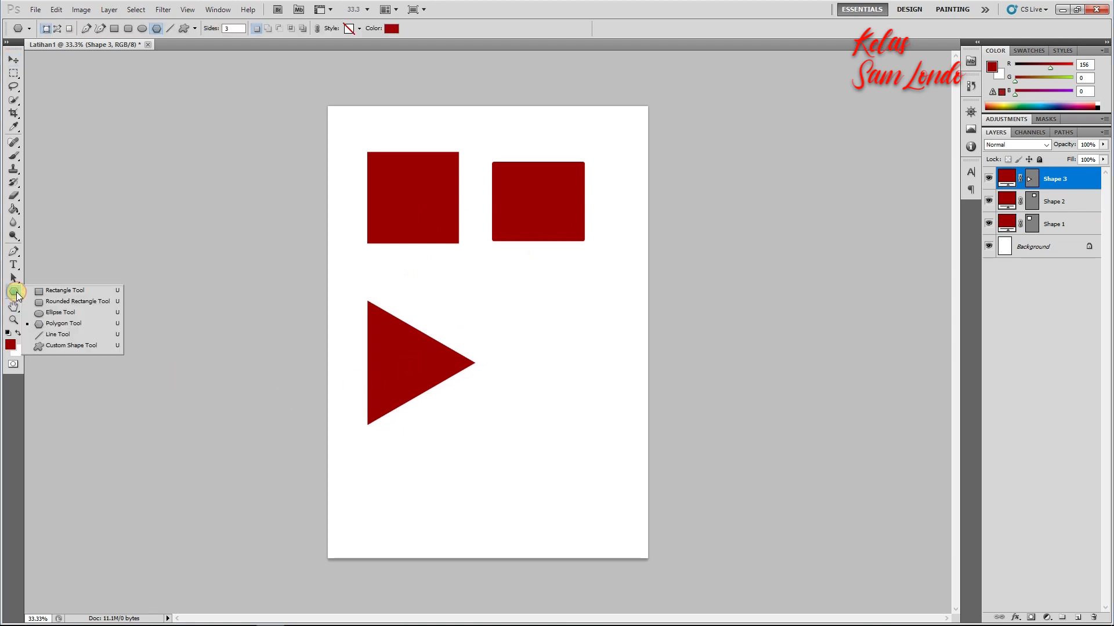
pyautogui.click(73, 346)
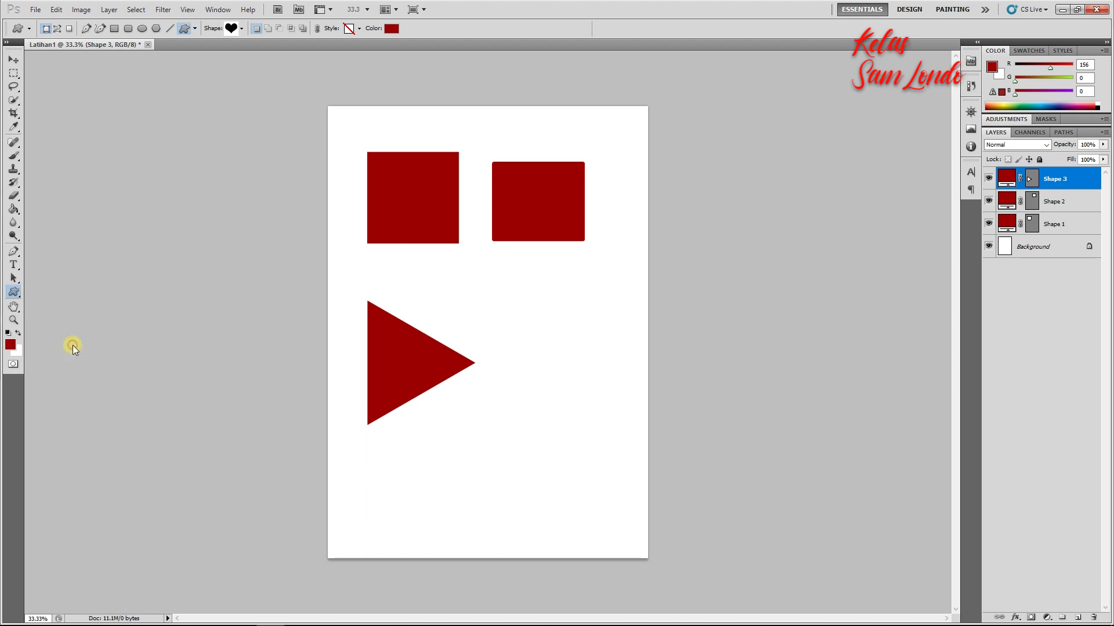
pyautogui.click(240, 29)
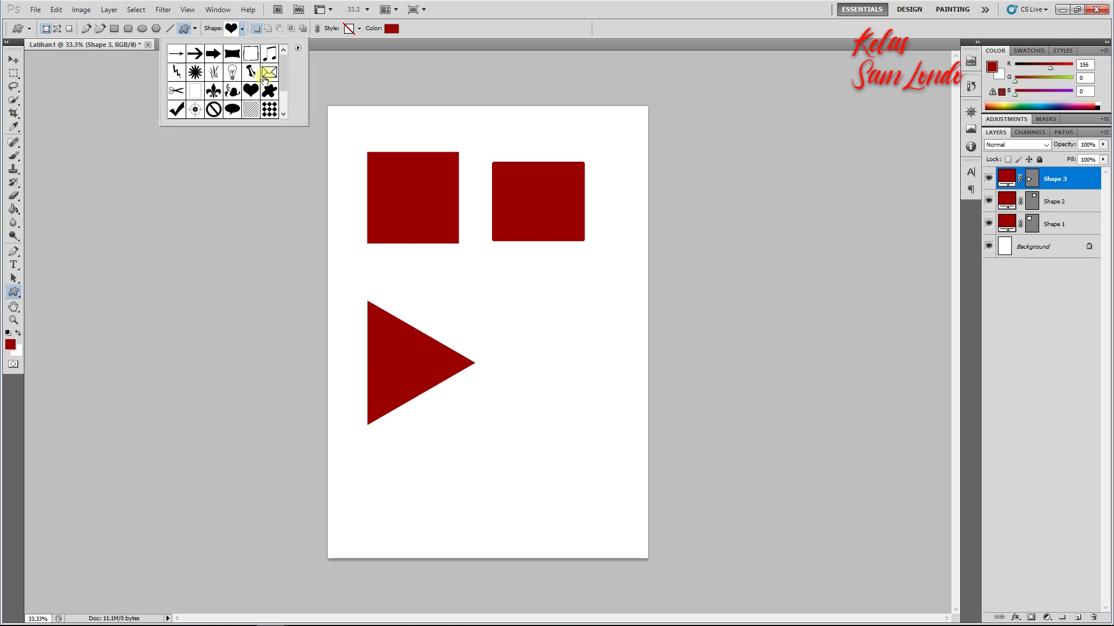
pyautogui.moveTo(286, 78); pyautogui.dragTo(282, 49)
pyautogui.moveTo(512, 336); pyautogui.dragTo(647, 515)
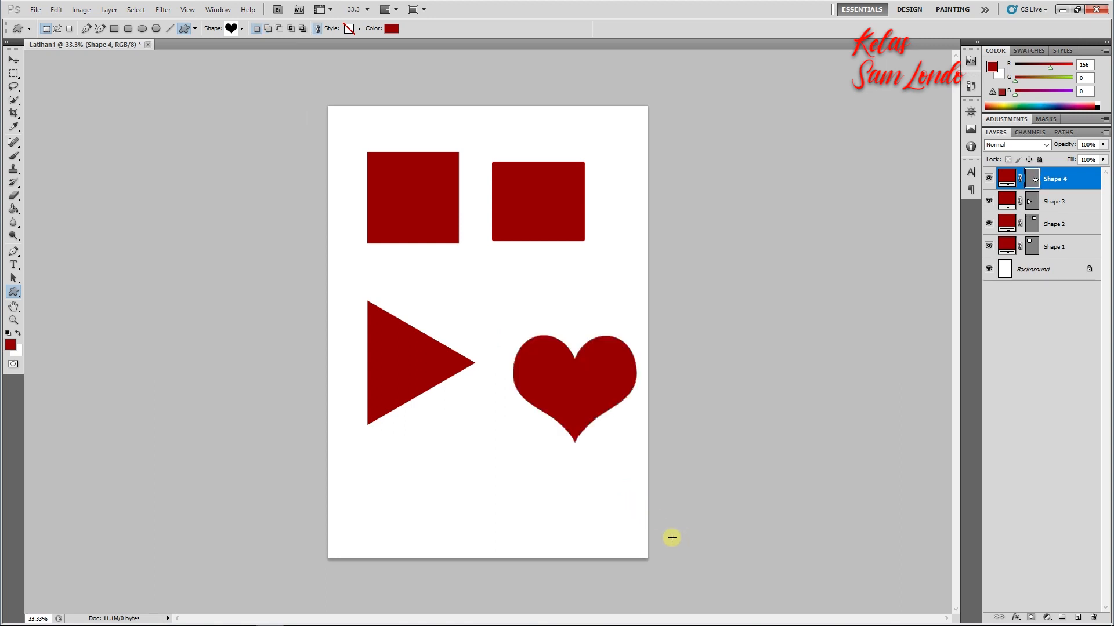
# Step: Move the heart slightly up and left, and with Auto-Select off shift the Shape 1 square slightly down and right
pyautogui.click(13, 60)
pyautogui.moveTo(579, 378); pyautogui.dragTo(568, 375)
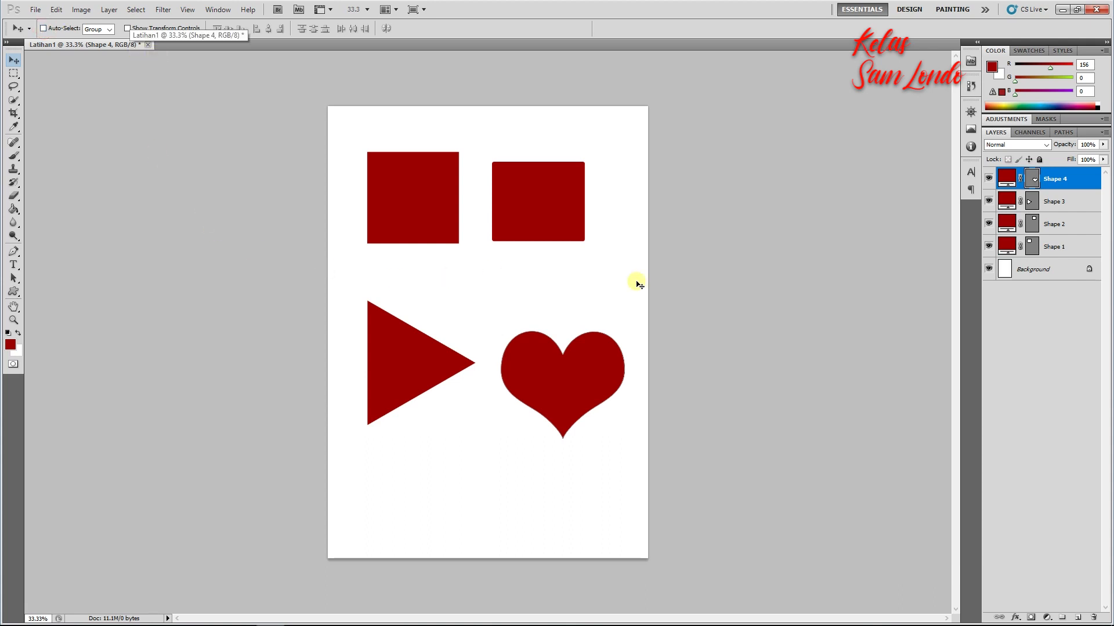
pyautogui.click(1061, 250)
pyautogui.moveTo(547, 368); pyautogui.dragTo(571, 392)
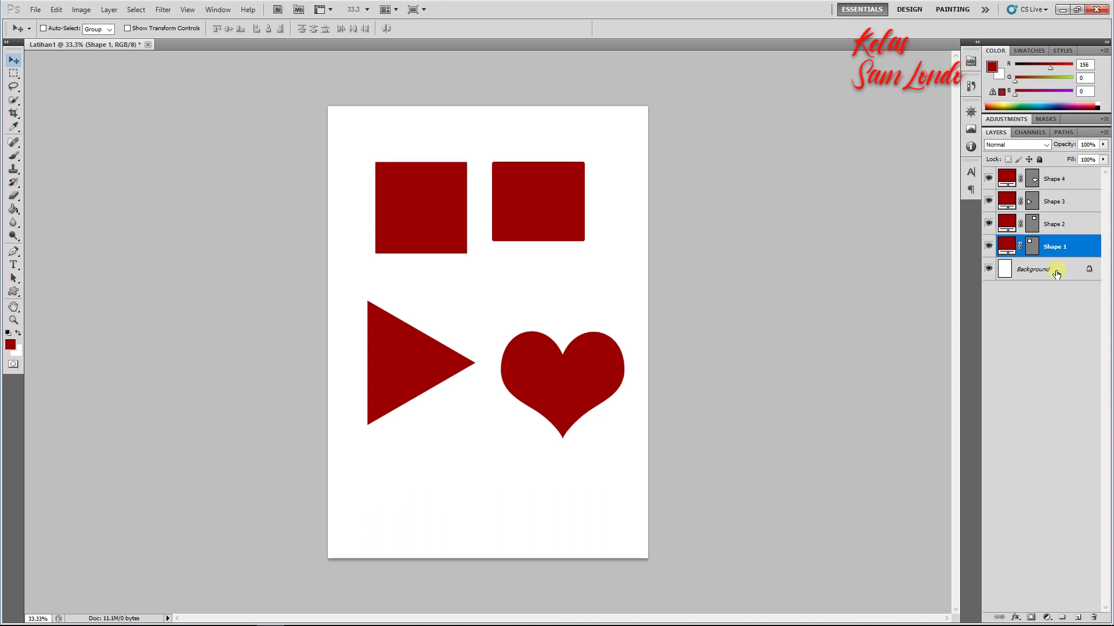
# Step: Select the four shape layers one after another to compare them, ending on Shape 1
pyautogui.click(1054, 224)
pyautogui.click(1055, 201)
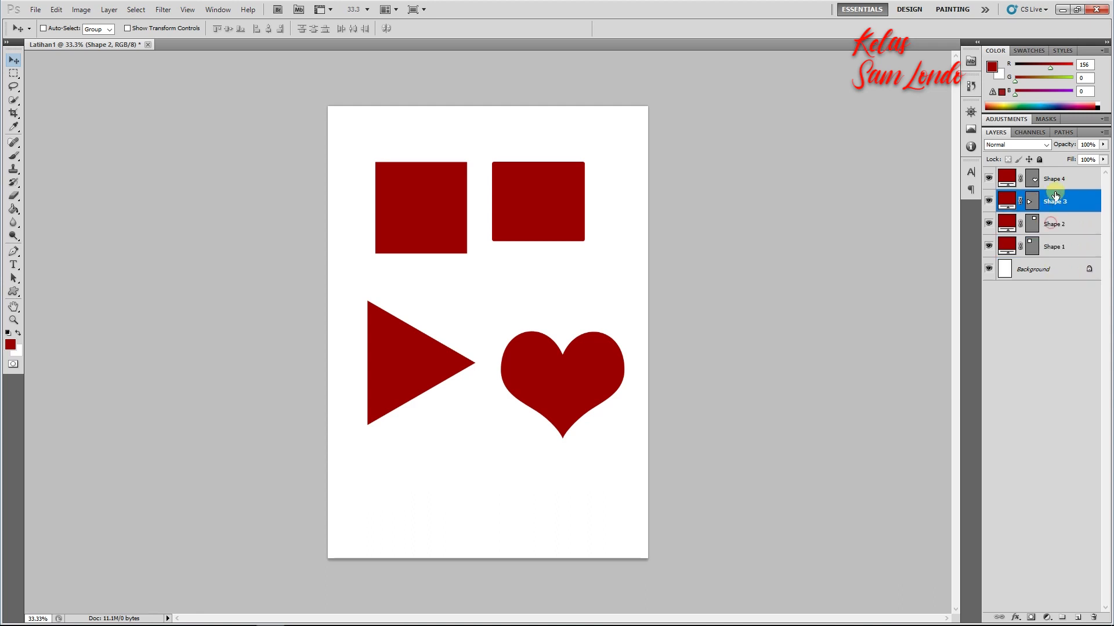
pyautogui.click(1055, 178)
pyautogui.click(1066, 254)
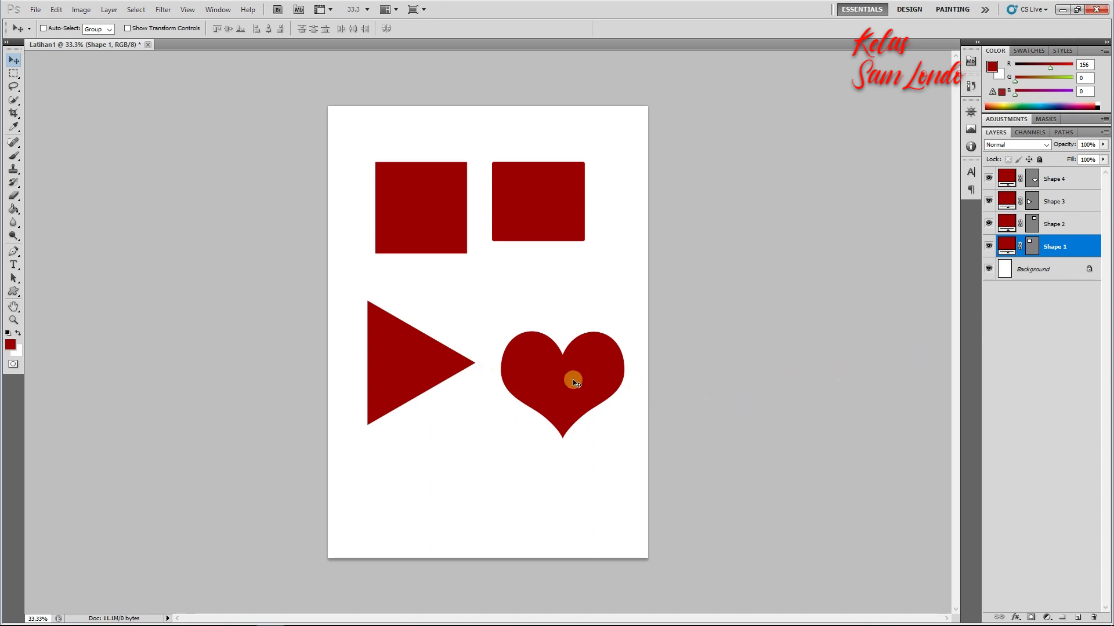
pyautogui.click(1066, 226)
pyautogui.click(1065, 250)
pyautogui.click(1062, 204)
pyautogui.click(1061, 223)
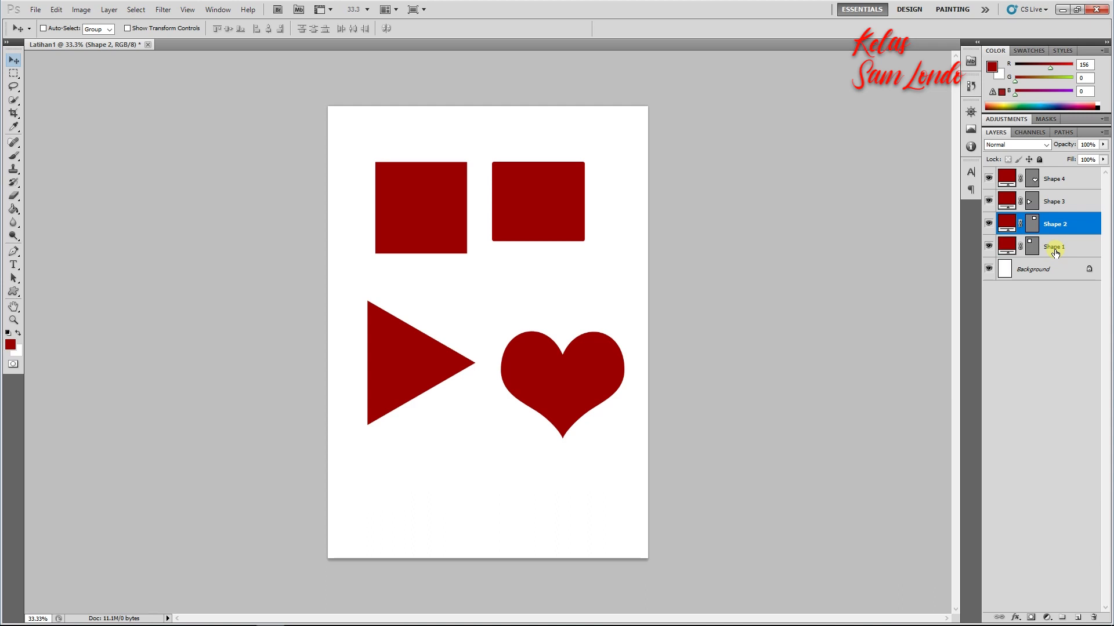
pyautogui.click(1054, 250)
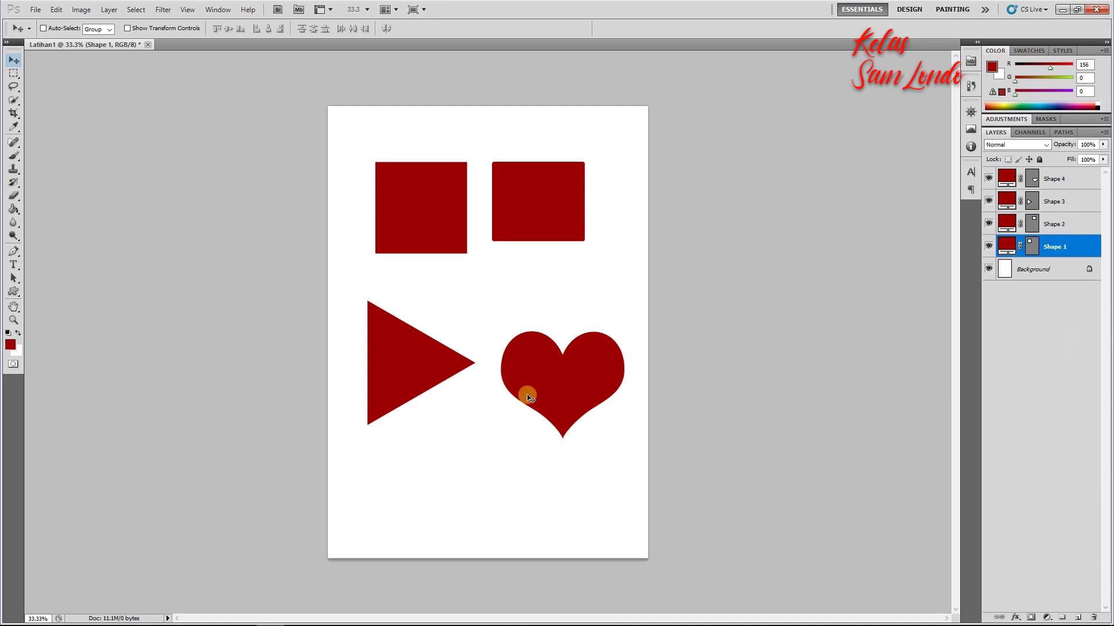
# Step: Try moving the Shape 1 square upward with Auto-Select off, and undo the move
pyautogui.moveTo(525, 392); pyautogui.dragTo(437, 186)
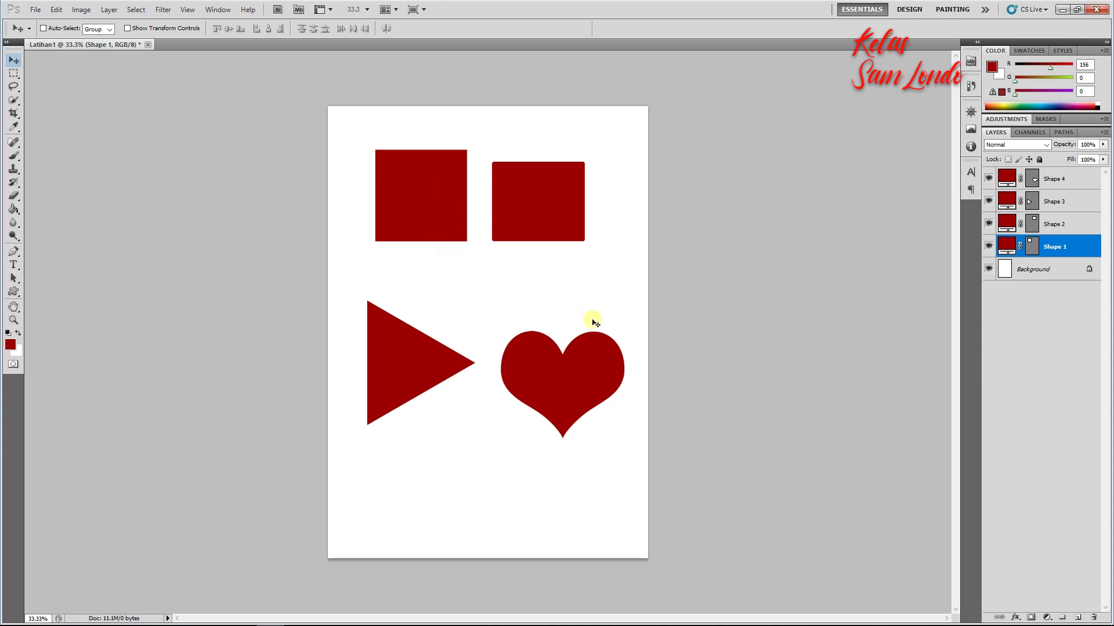
pyautogui.hotkey('ctrl', 'alt', 'z')
pyautogui.hotkey('ctrl', 'alt', 'z')
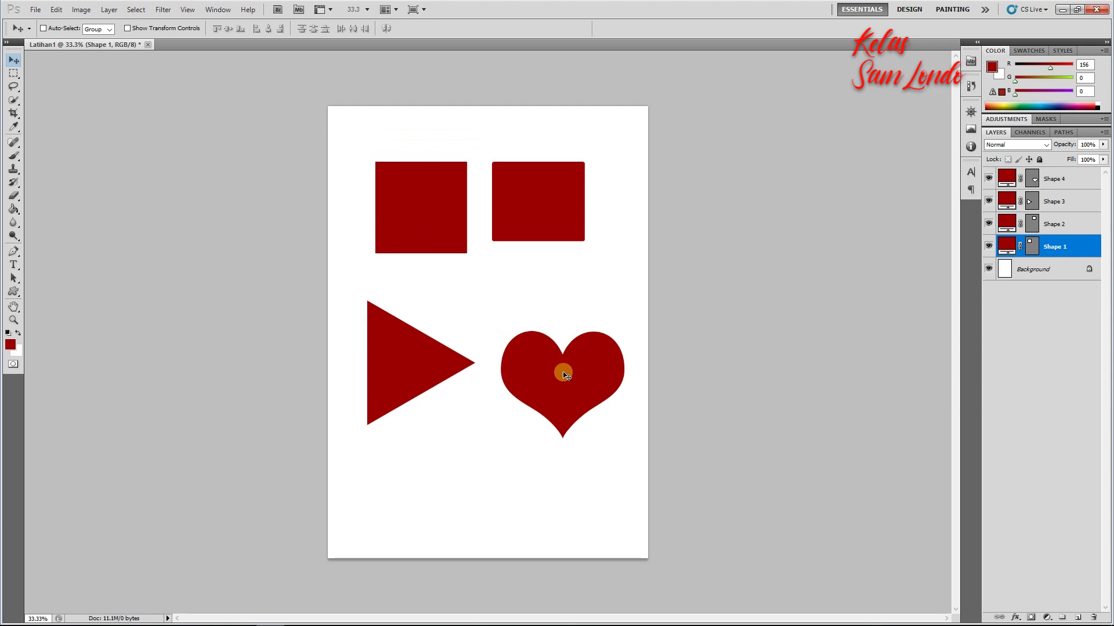
# Step: Shift the rounded rectangle slightly up and right and the heart slightly left by activating their layers Shape 2 and Shape 4
pyautogui.click(1060, 222)
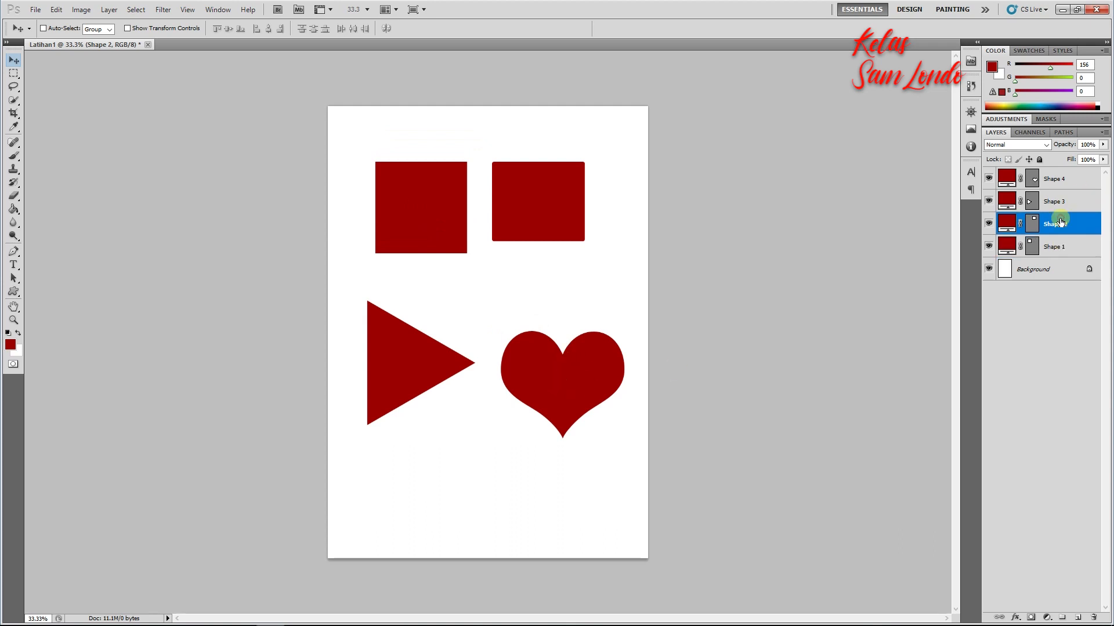
pyautogui.moveTo(589, 371)
pyautogui.mouseDown()
pyautogui.moveTo(598, 358)
pyautogui.moveTo(564, 367)
pyautogui.moveTo(573, 364)
pyautogui.mouseUp()
pyautogui.click(1051, 200)
pyautogui.click(1063, 180)
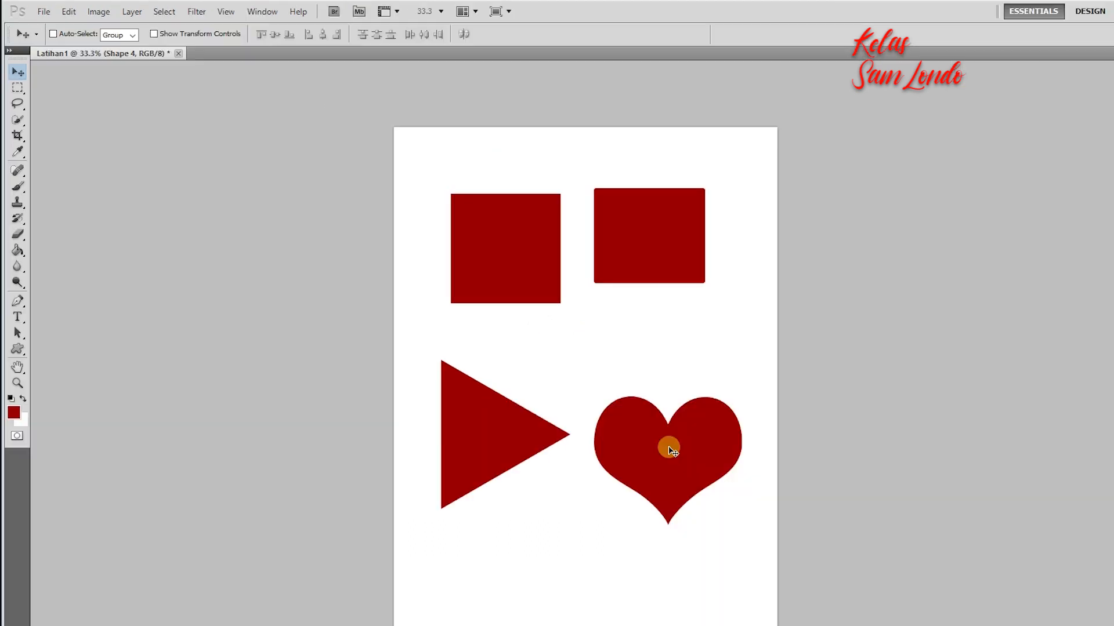
# Step: Turn on Auto-Select for the Move tool and select each of the four shapes directly on the canvas
pyautogui.click(54, 34)
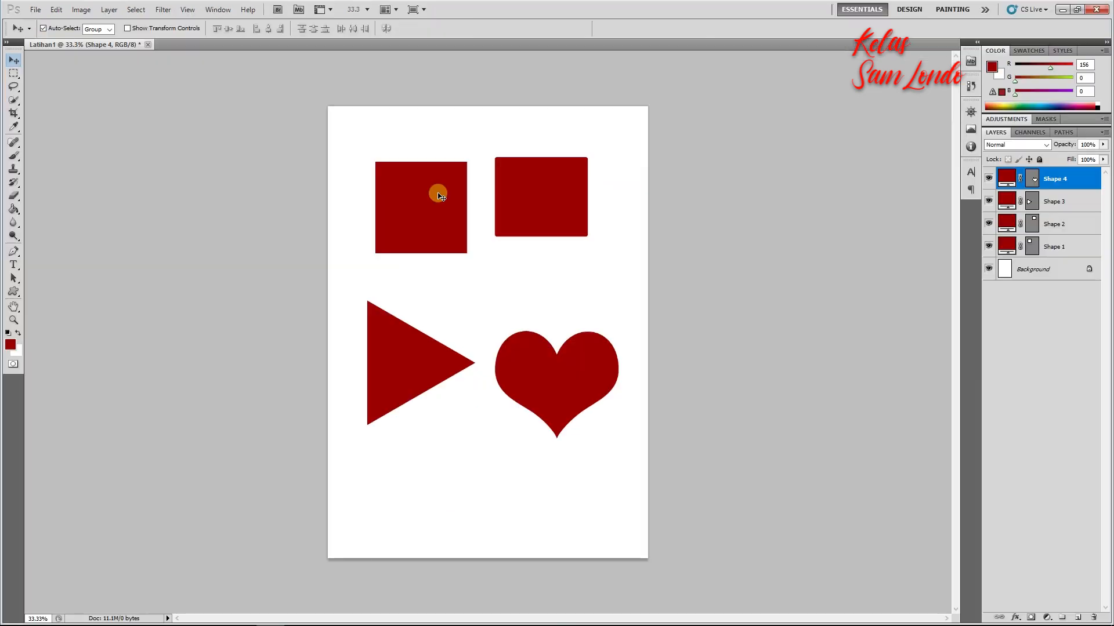
pyautogui.click(501, 231)
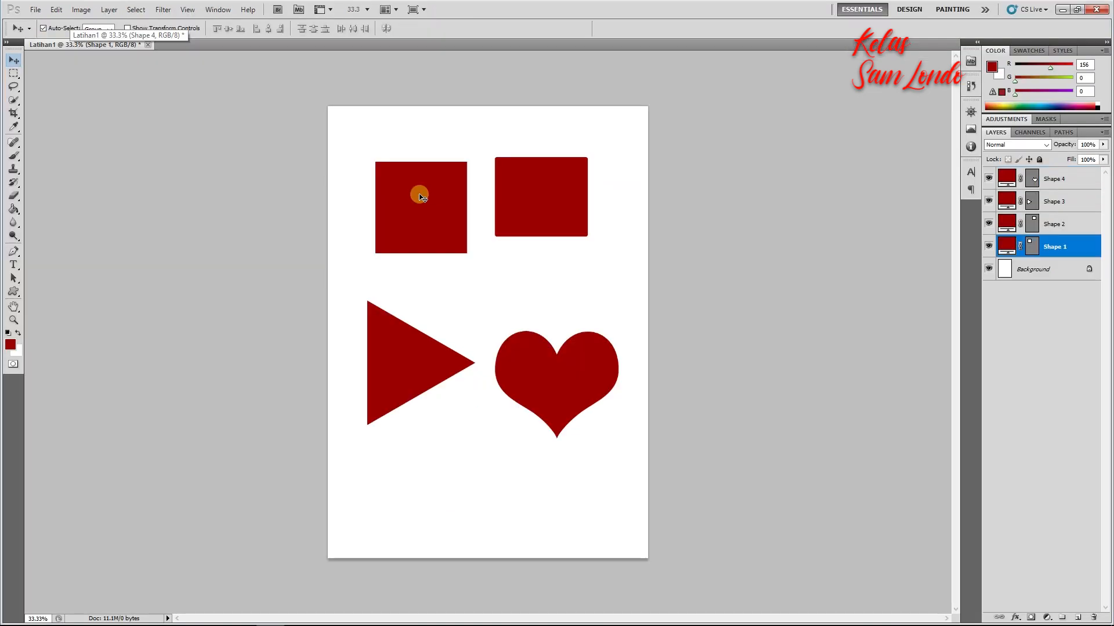
pyautogui.click(535, 199)
pyautogui.click(422, 356)
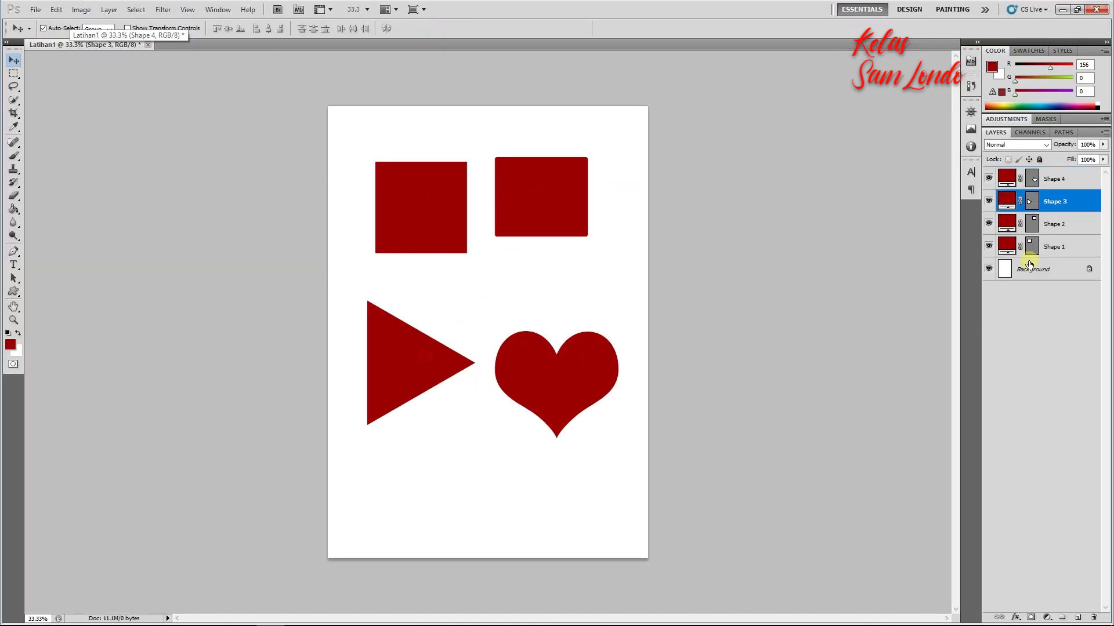
pyautogui.click(574, 368)
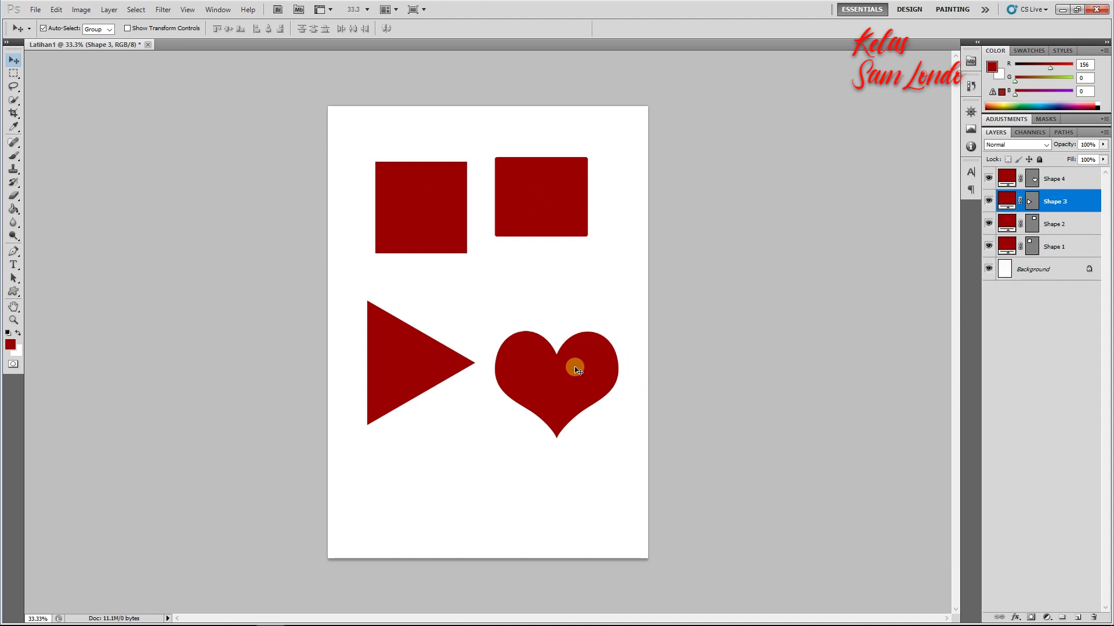
pyautogui.click(386, 352)
pyautogui.click(417, 206)
pyautogui.click(534, 201)
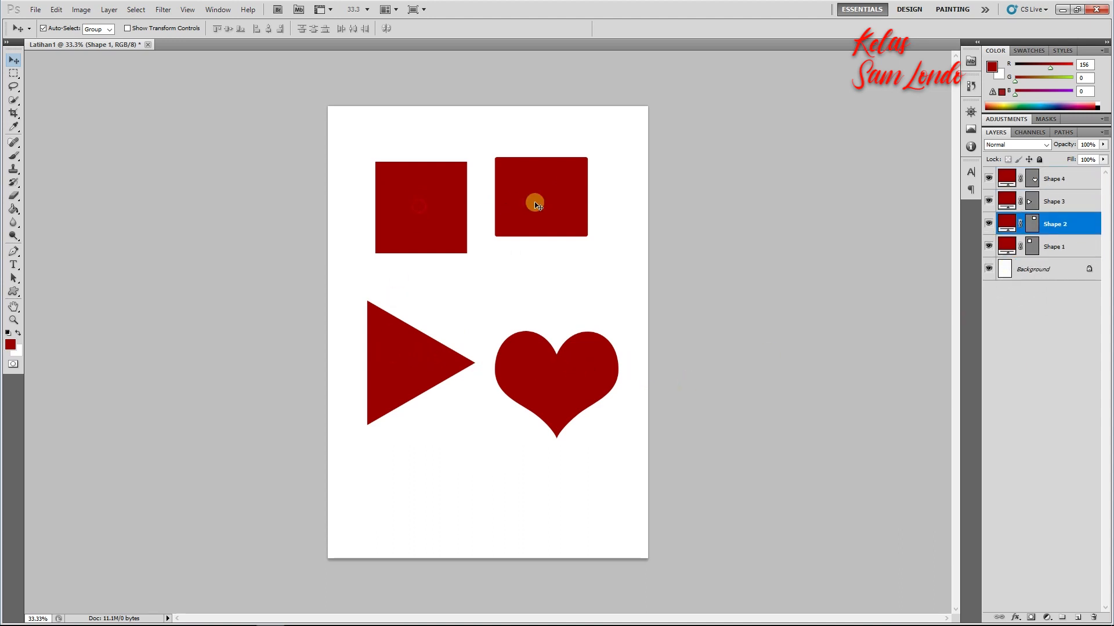
# Step: Reposition the shapes on the canvas: rounded rectangle down and right, square slightly up, triangle flush with the square's left edge, heart close beside the triangle
pyautogui.moveTo(551, 198); pyautogui.dragTo(567, 215)
pyautogui.moveTo(400, 207); pyautogui.dragTo(400, 200)
pyautogui.moveTo(387, 357); pyautogui.dragTo(394, 357)
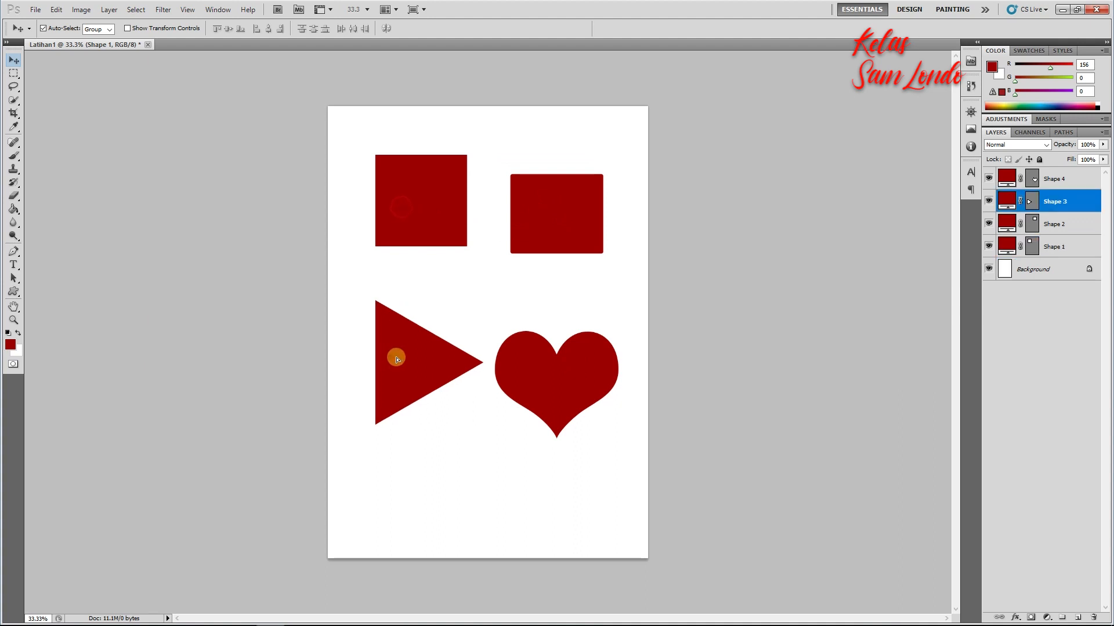
pyautogui.moveTo(542, 382); pyautogui.dragTo(558, 380)
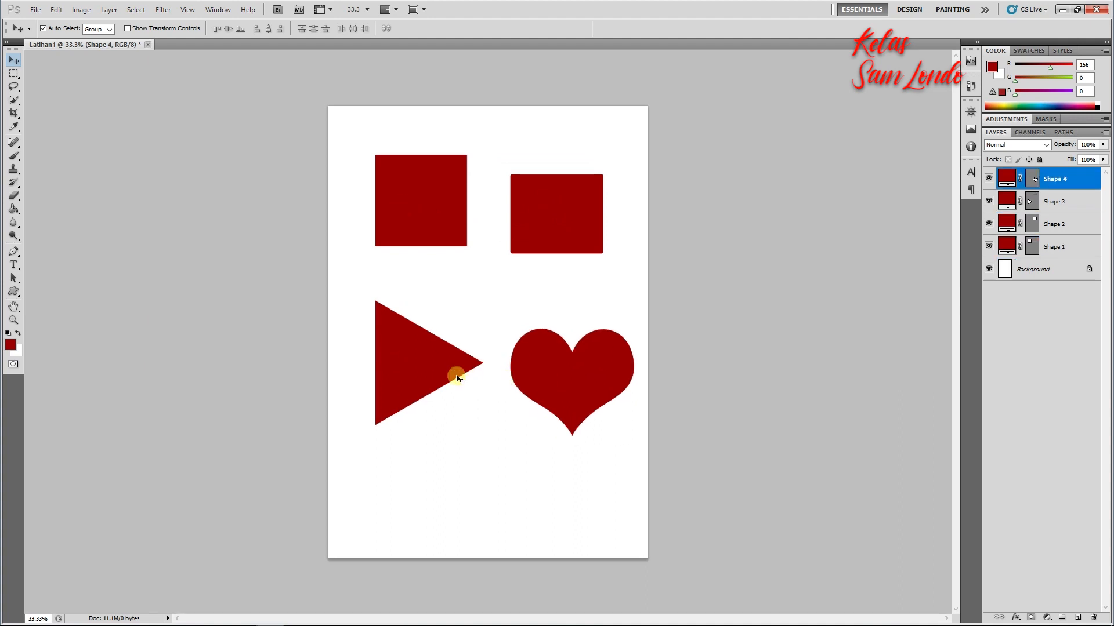
pyautogui.click(414, 363)
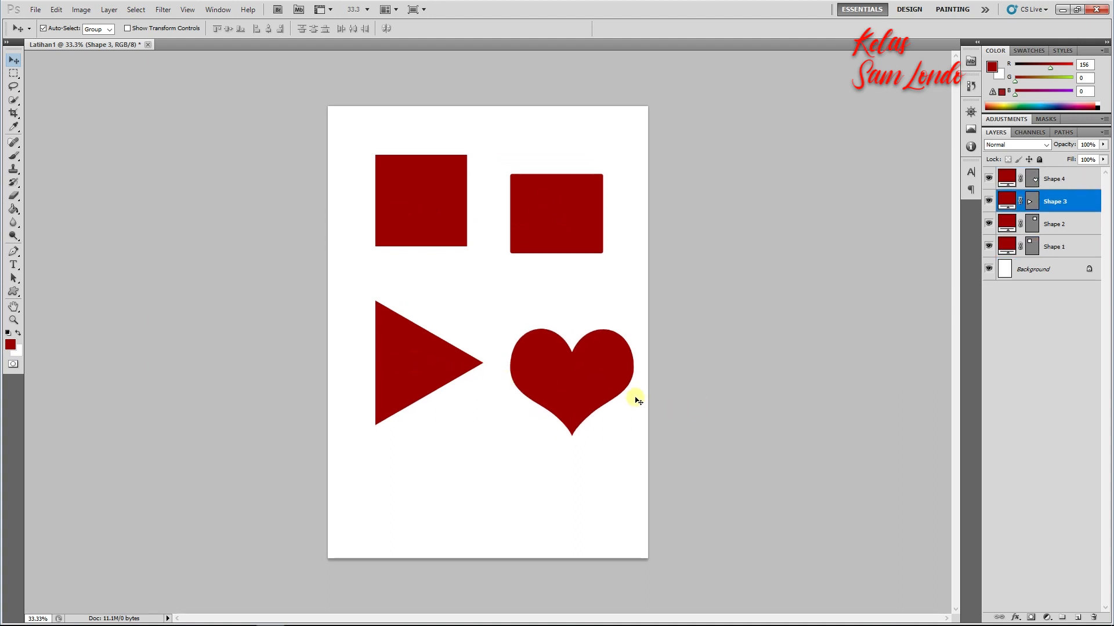
pyautogui.click(580, 382)
pyautogui.moveTo(597, 383); pyautogui.dragTo(582, 386)
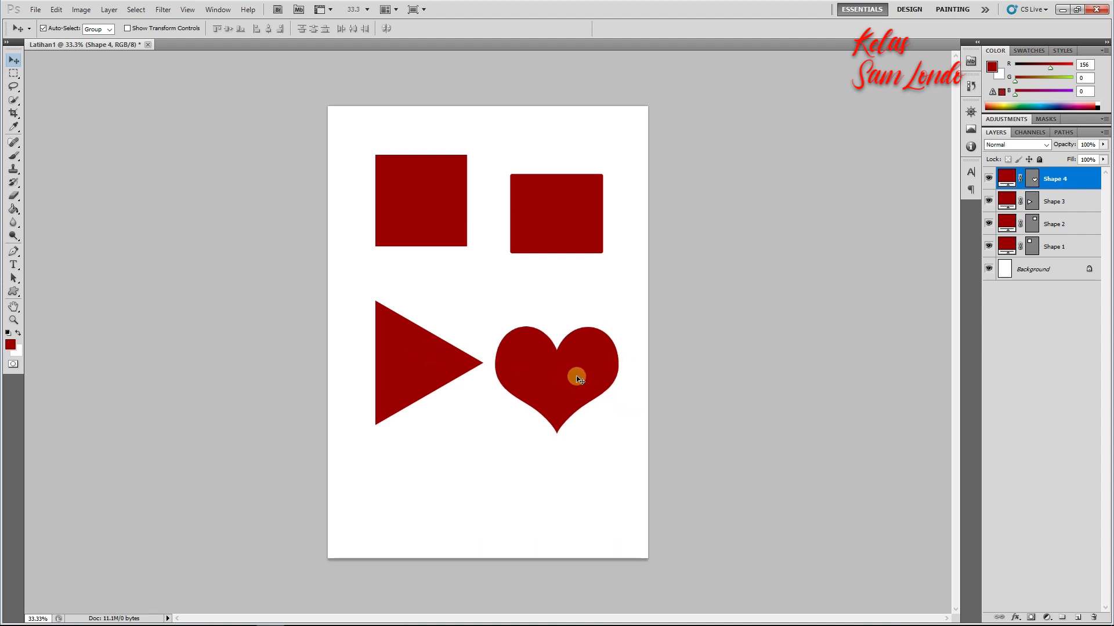
# Step: Rename the heart's layer, Shape 4, as Love through its layer properties
pyautogui.click(1054, 181)
pyautogui.rightClick(1057, 184)
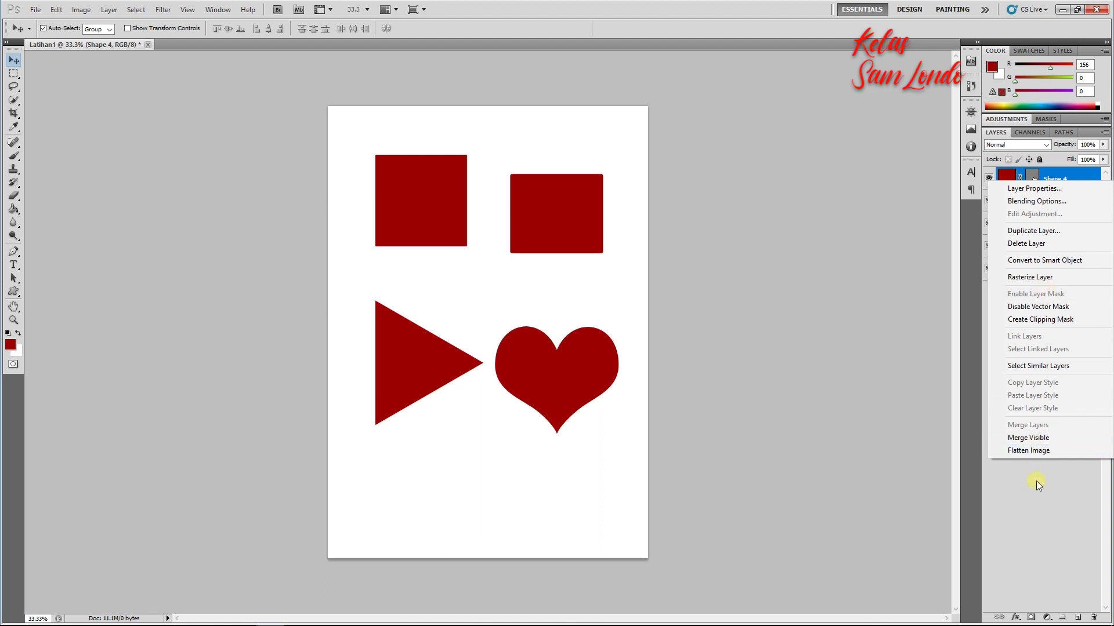
pyautogui.click(1034, 189)
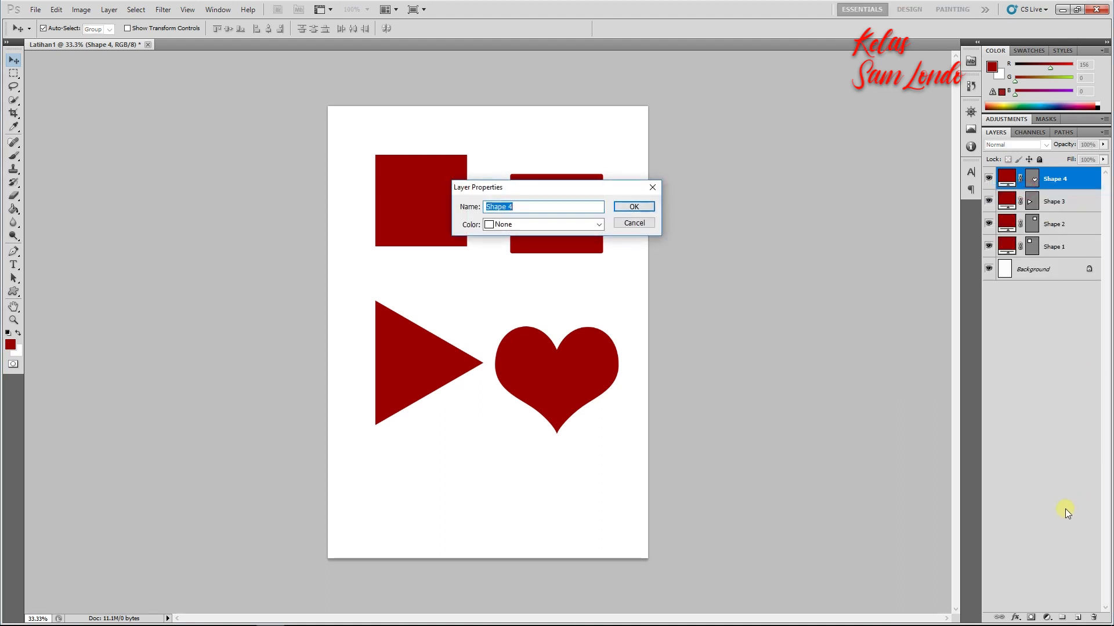
pyautogui.write('Love')
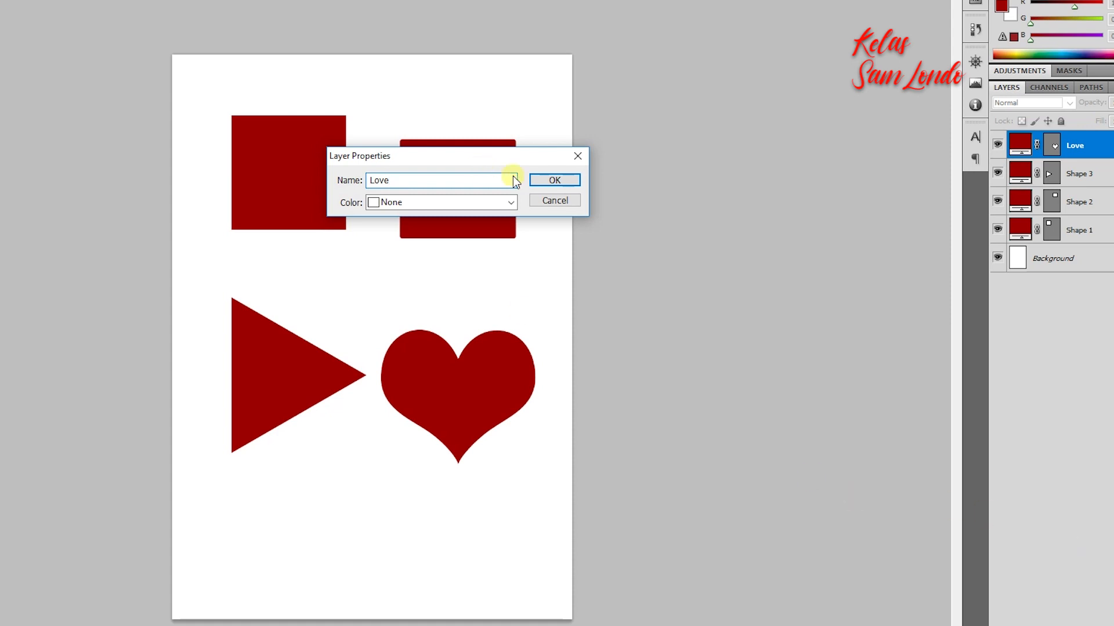
pyautogui.click(545, 180)
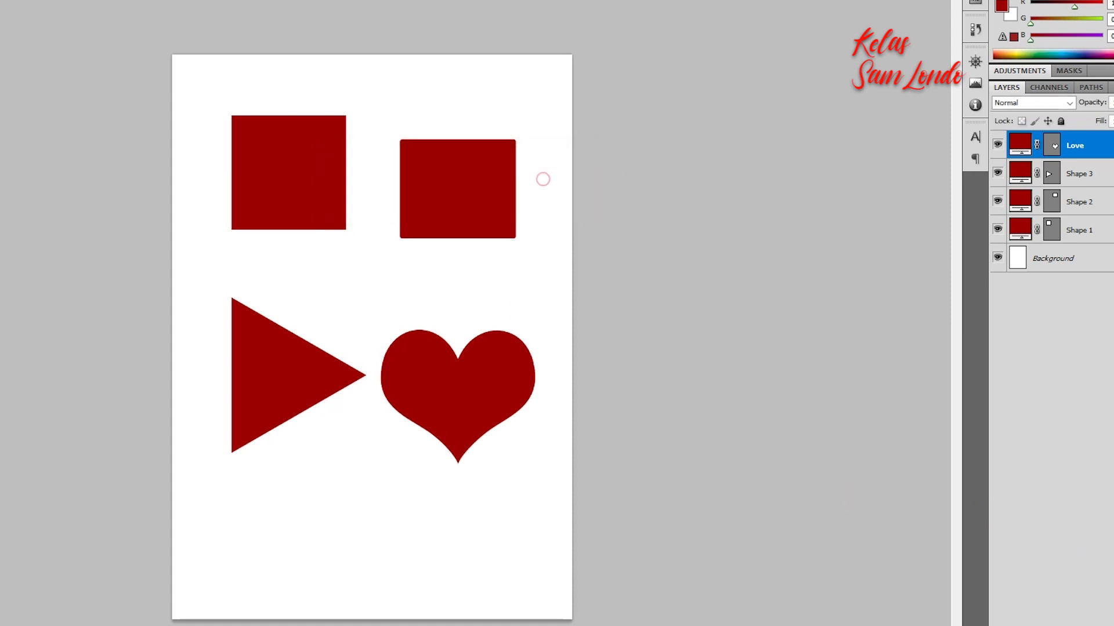
# Step: Shift the rounded rectangle slightly up and right, and rename its layer, Shape 2, as Rounded
pyautogui.click(1073, 173)
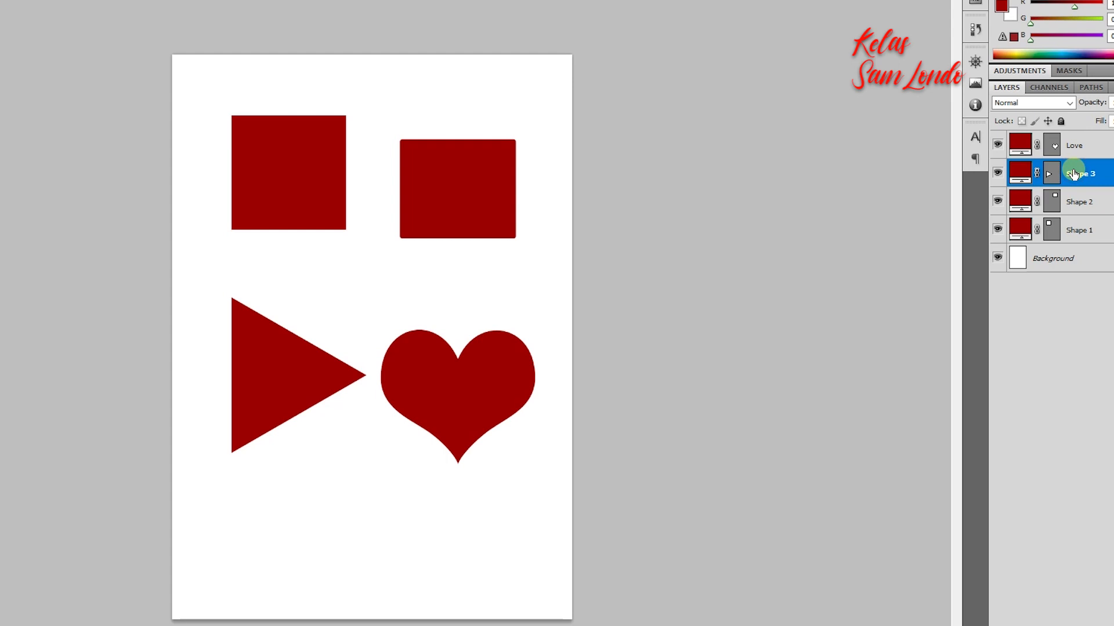
pyautogui.moveTo(475, 174)
pyautogui.mouseDown()
pyautogui.moveTo(497, 174)
pyautogui.moveTo(480, 162)
pyautogui.moveTo(479, 173)
pyautogui.moveTo(491, 159)
pyautogui.mouseUp()
pyautogui.rightClick(1078, 202)
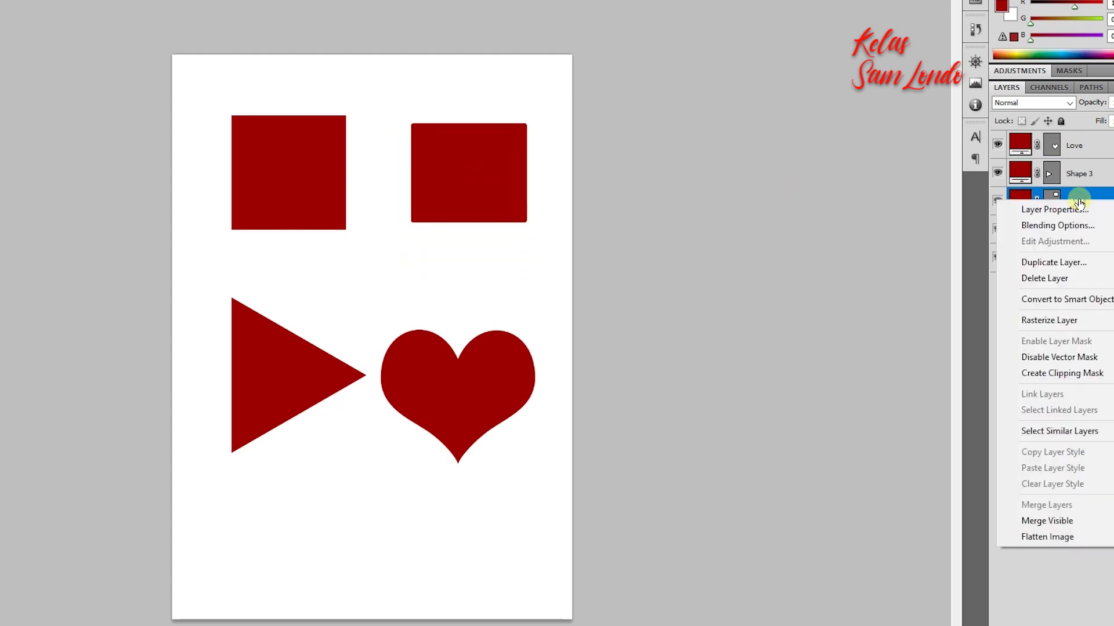
pyautogui.click(1071, 207)
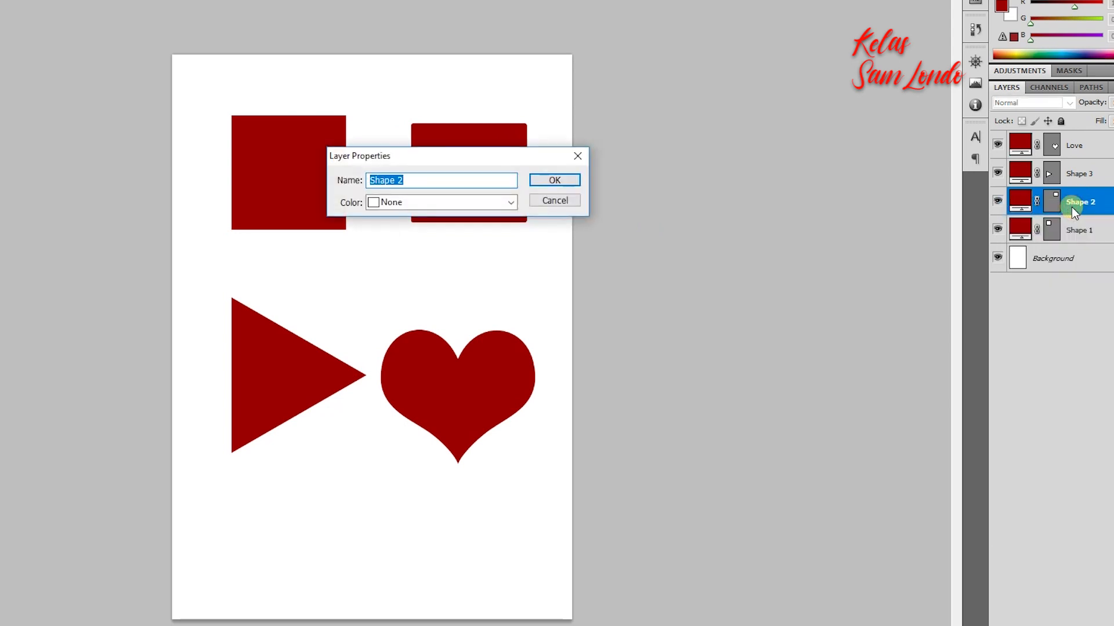
pyautogui.write('Rounded')
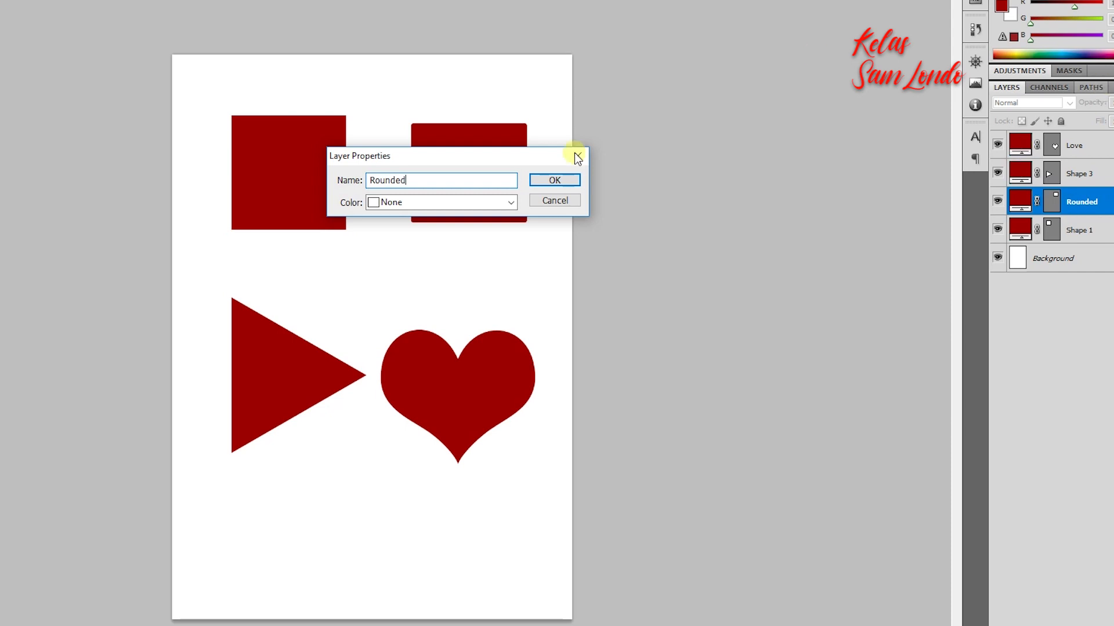
pyautogui.click(555, 180)
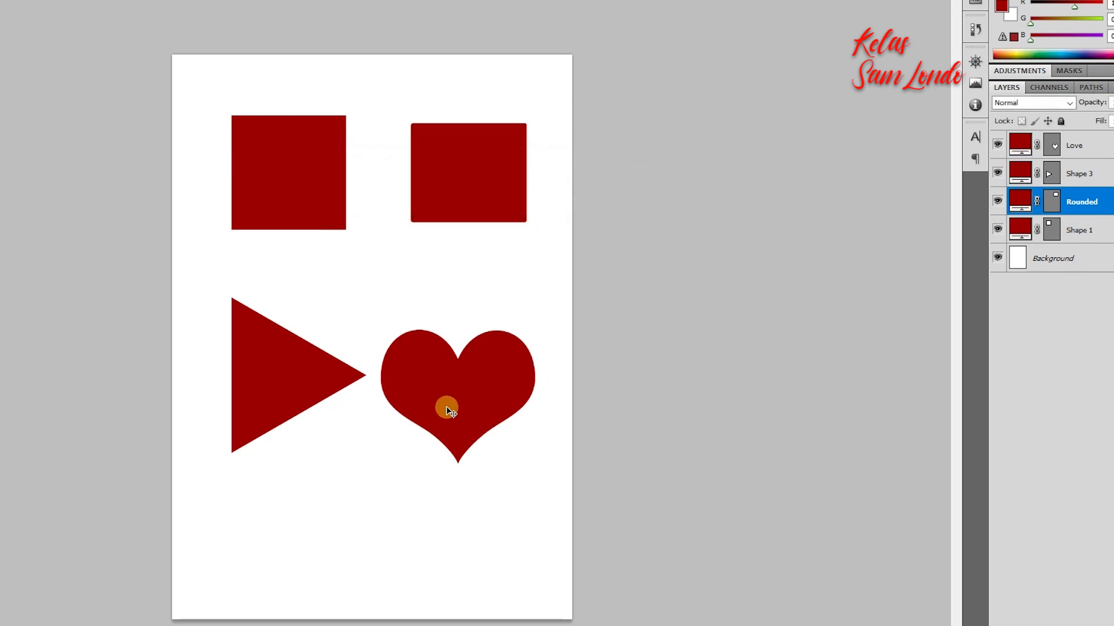
# Step: Select the triangle on the canvas and rename its layer, Shape 3, as segitiga
pyautogui.click(279, 371)
pyautogui.rightClick(1093, 176)
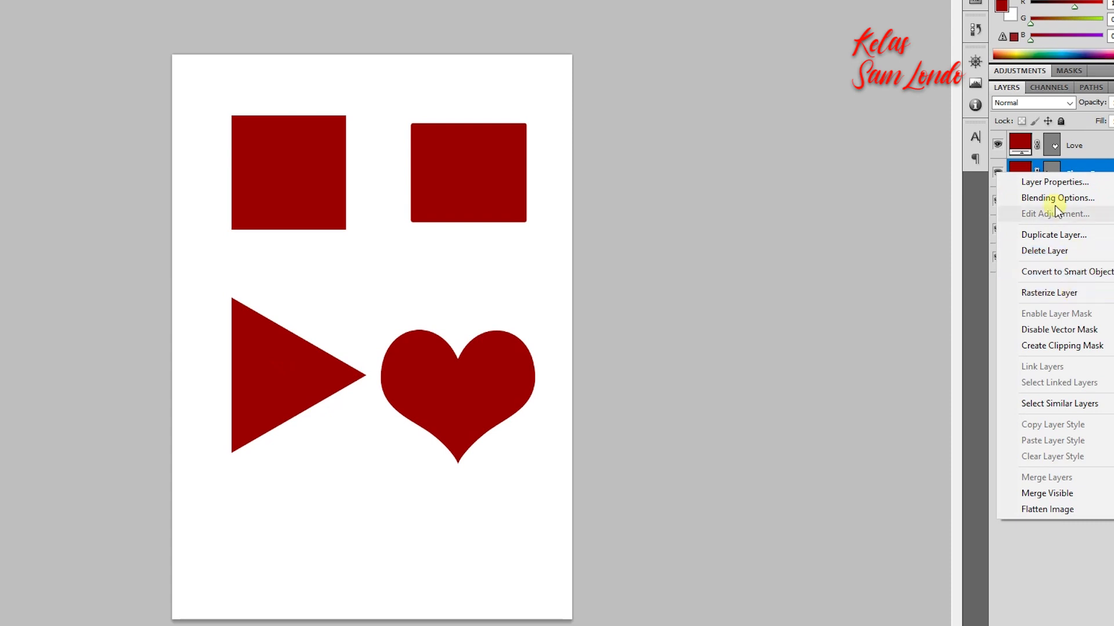
pyautogui.click(1048, 182)
pyautogui.write('ser')
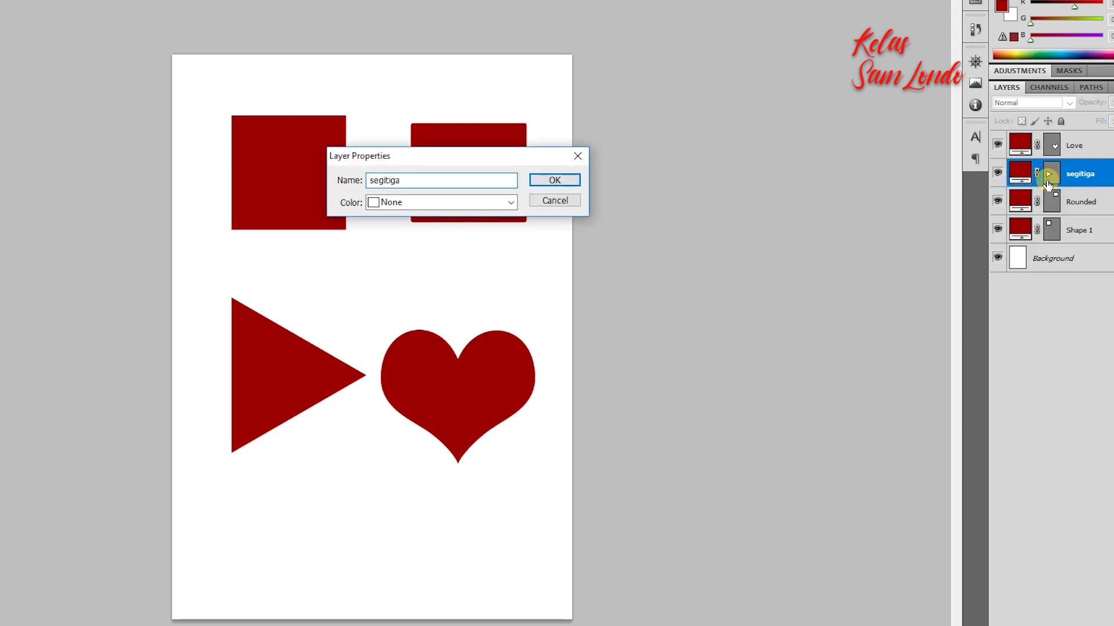
pyautogui.press('Return')
# Step: Select the square on the canvas and rename its layer, Shape 1, as persegi
pyautogui.click(300, 167)
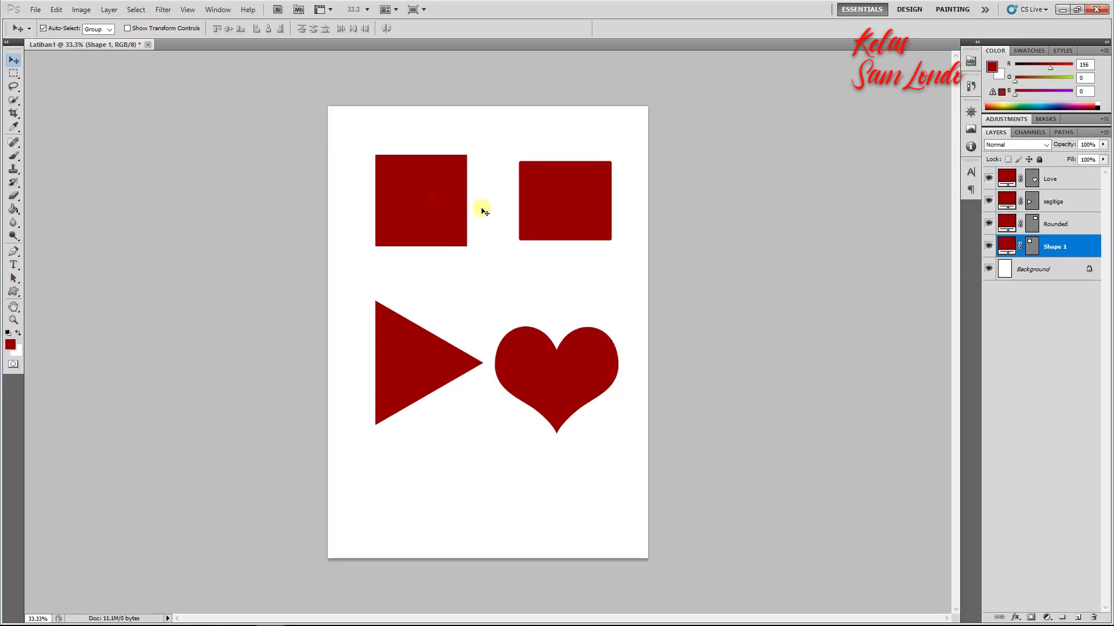
pyautogui.rightClick(1048, 246)
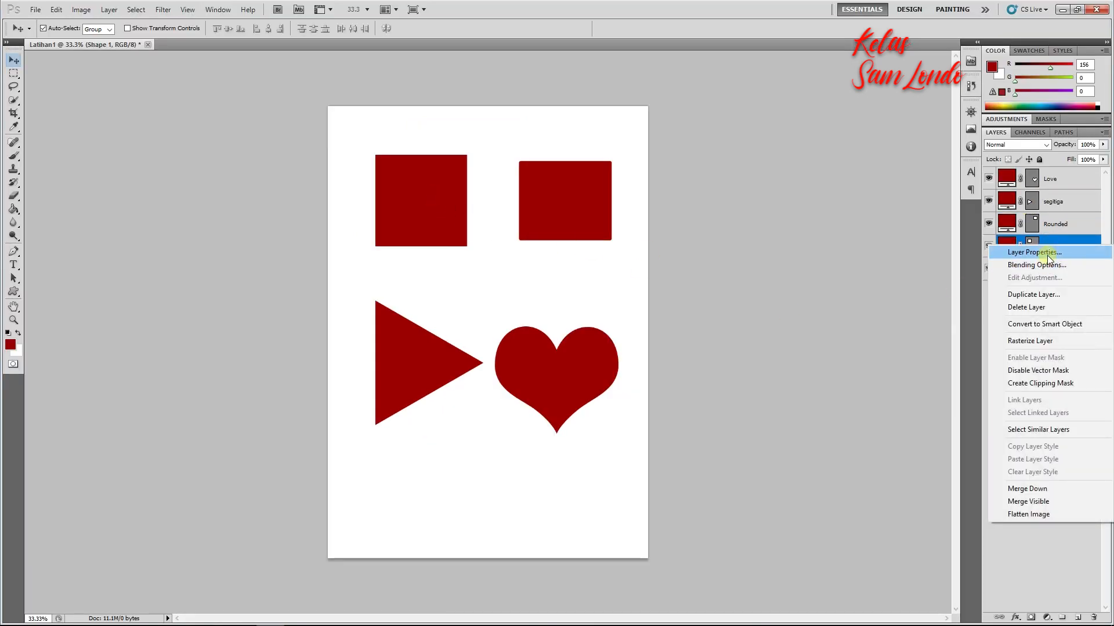
pyautogui.click(1034, 253)
pyautogui.write('persegi')
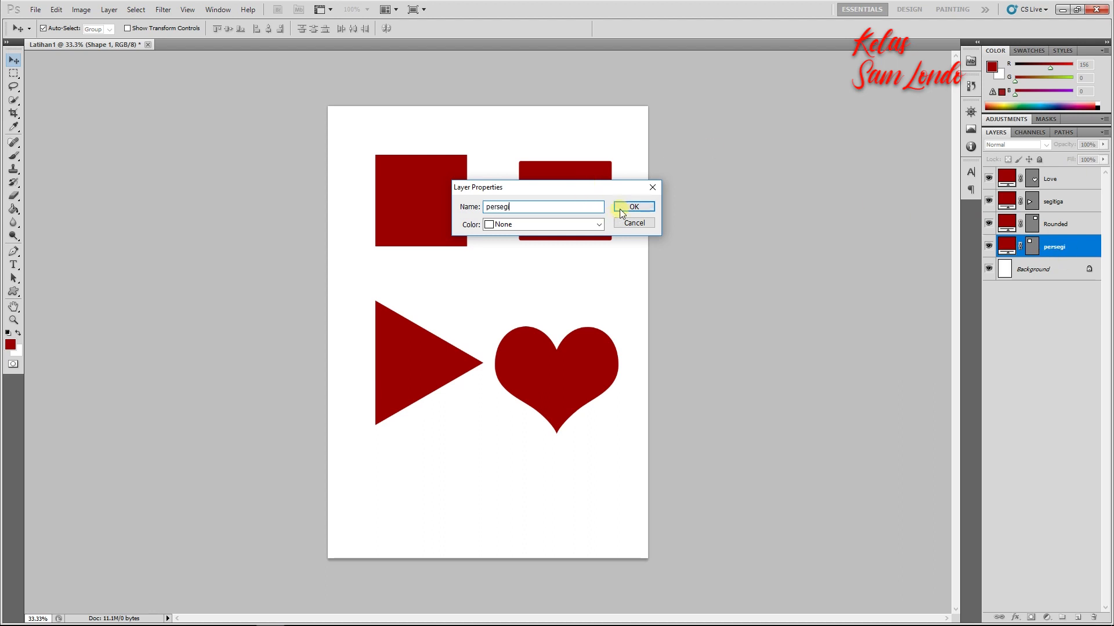
pyautogui.click(620, 207)
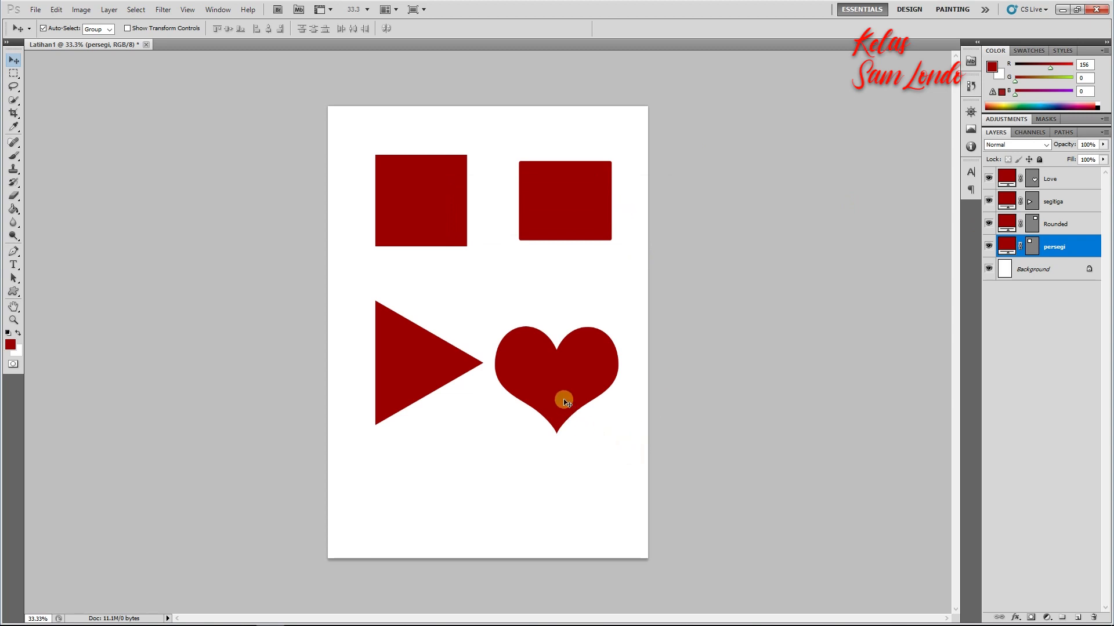
# Step: Move the heart, triangle, square and rounded rectangle each further down the page, with the triangle also slightly left
pyautogui.moveTo(541, 377); pyautogui.dragTo(543, 422)
pyautogui.moveTo(400, 368); pyautogui.dragTo(392, 439)
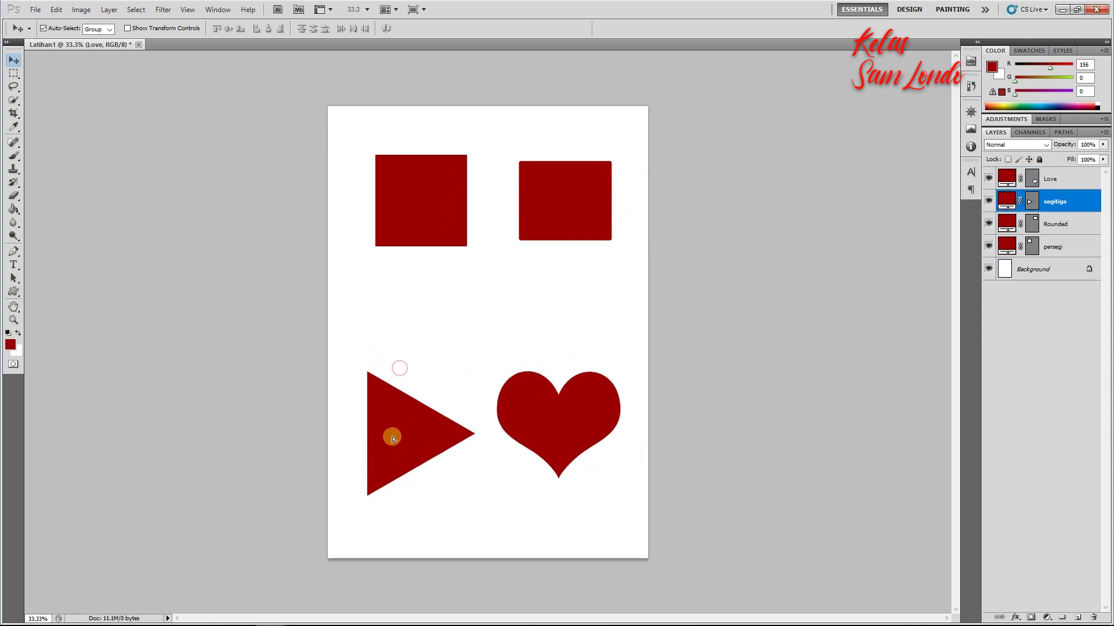
pyautogui.moveTo(411, 224); pyautogui.dragTo(411, 252)
pyautogui.moveTo(562, 206); pyautogui.dragTo(563, 235)
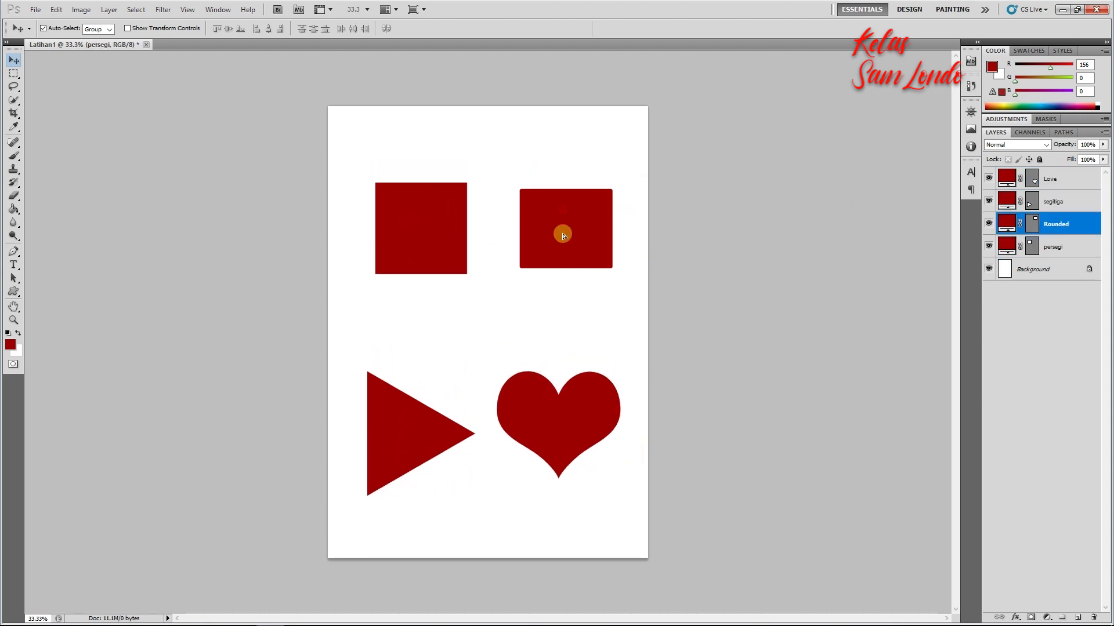
# Step: Select the heart, rounded rectangle and square in turn on the canvas to check which named layer each one activates
pyautogui.click(592, 435)
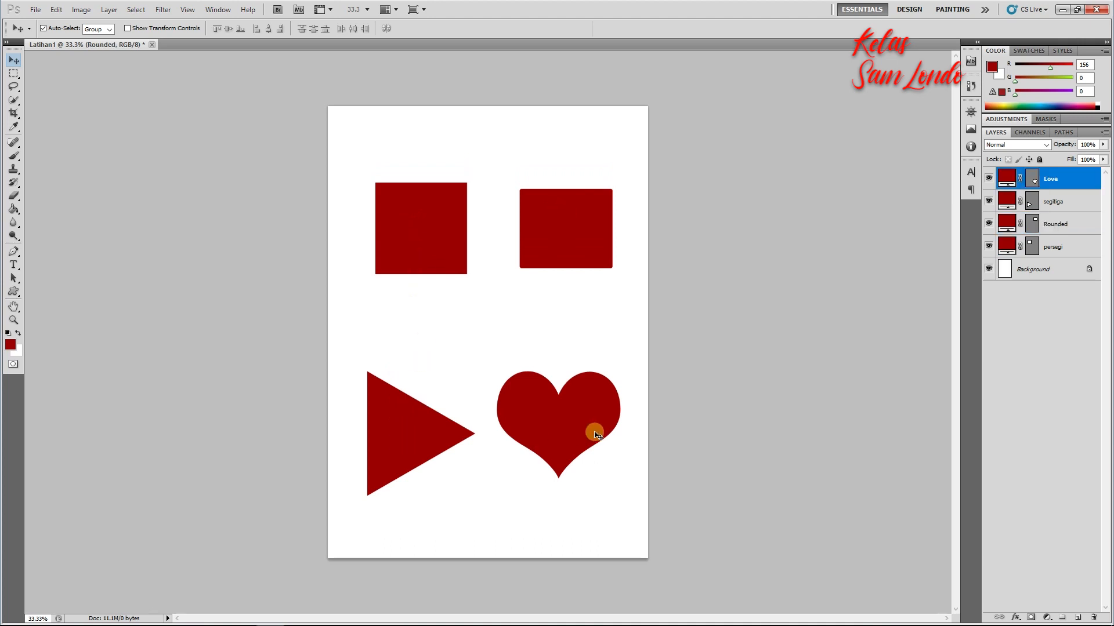
pyautogui.click(570, 247)
pyautogui.click(392, 214)
pyautogui.moveTo(569, 244); pyautogui.dragTo(549, 229)
pyautogui.click(576, 251)
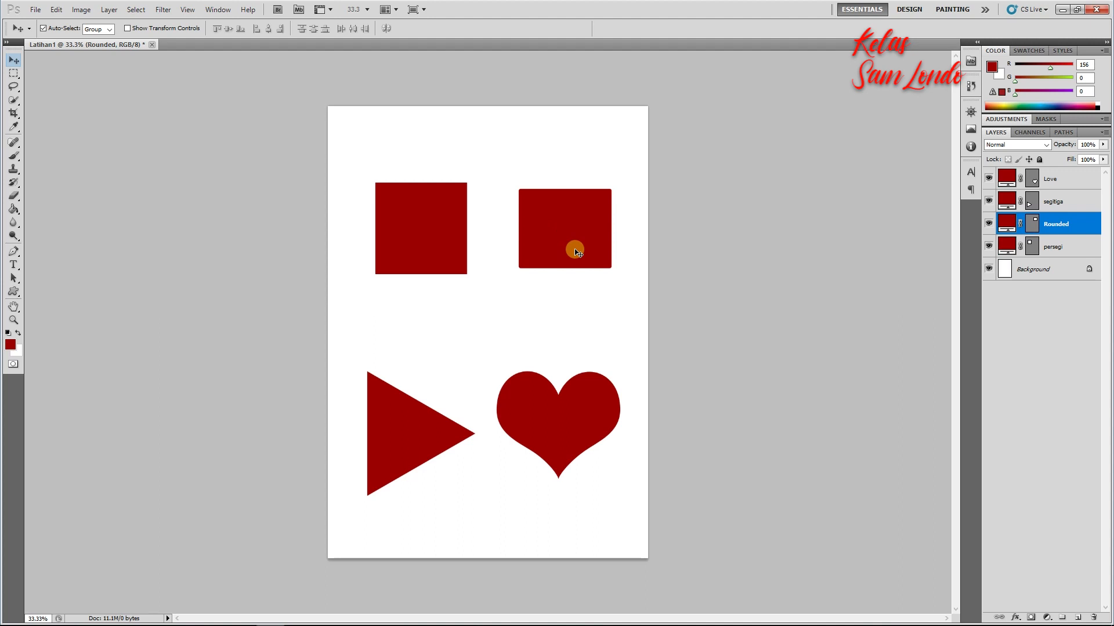
pyautogui.click(432, 218)
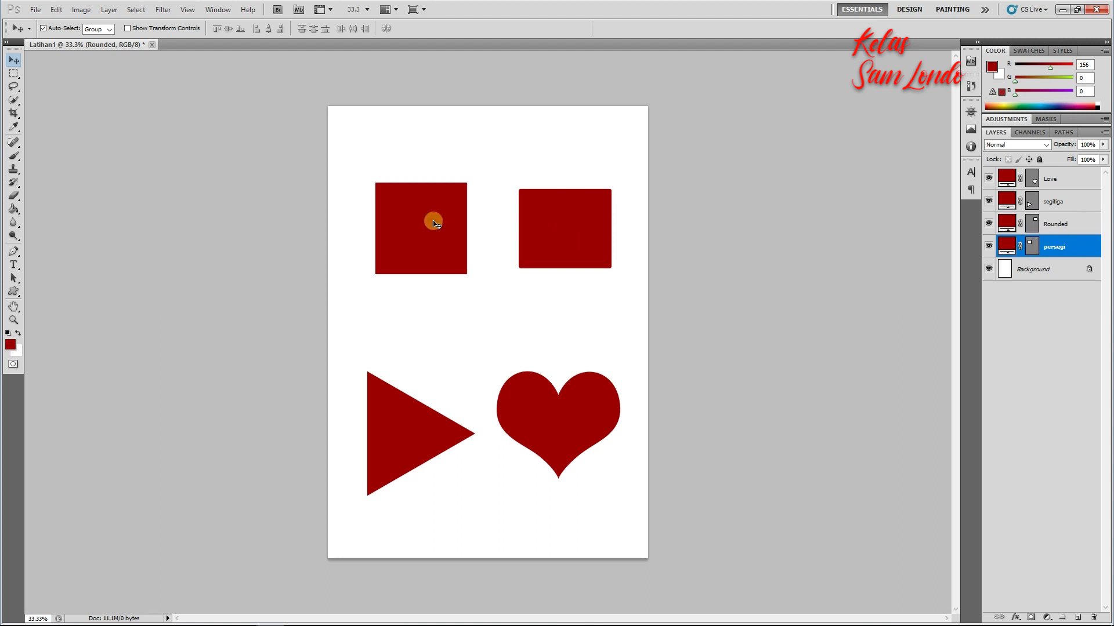
pyautogui.click(572, 232)
pyautogui.click(1009, 212)
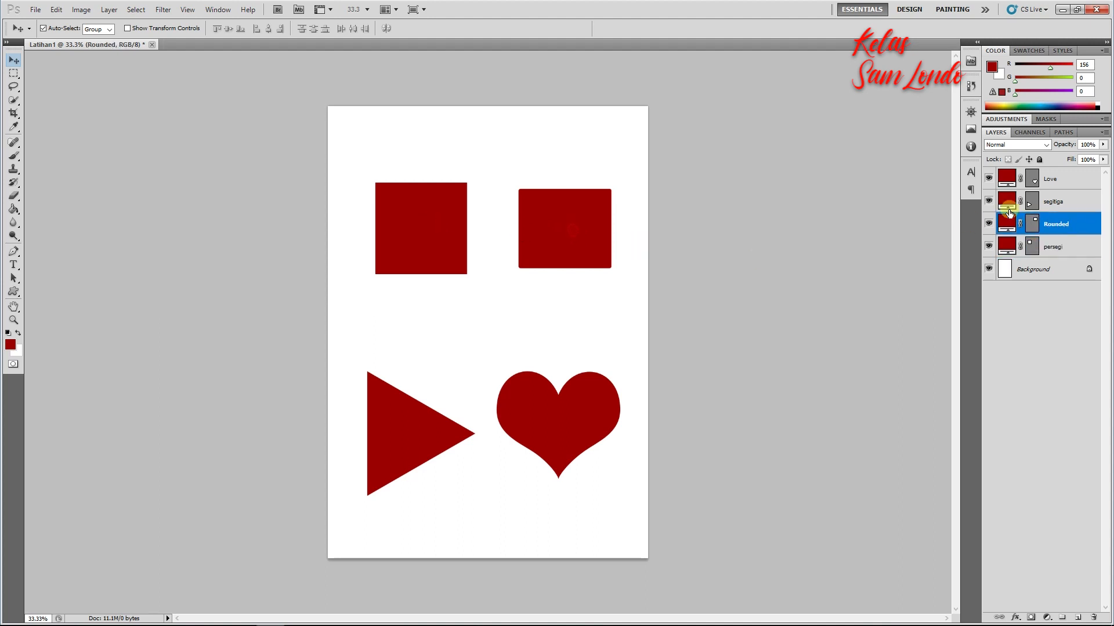
# Step: Activate the Love layer, choose the Paint Bucket tool and set the foreground colour to blue #003cff
pyautogui.click(1060, 178)
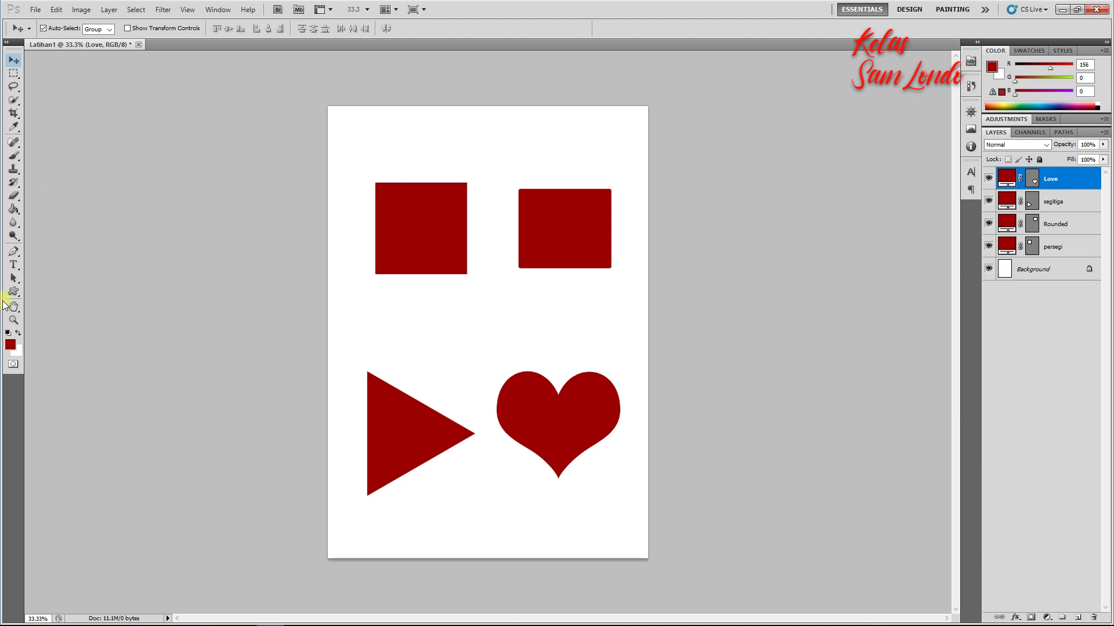
pyautogui.click(11, 208)
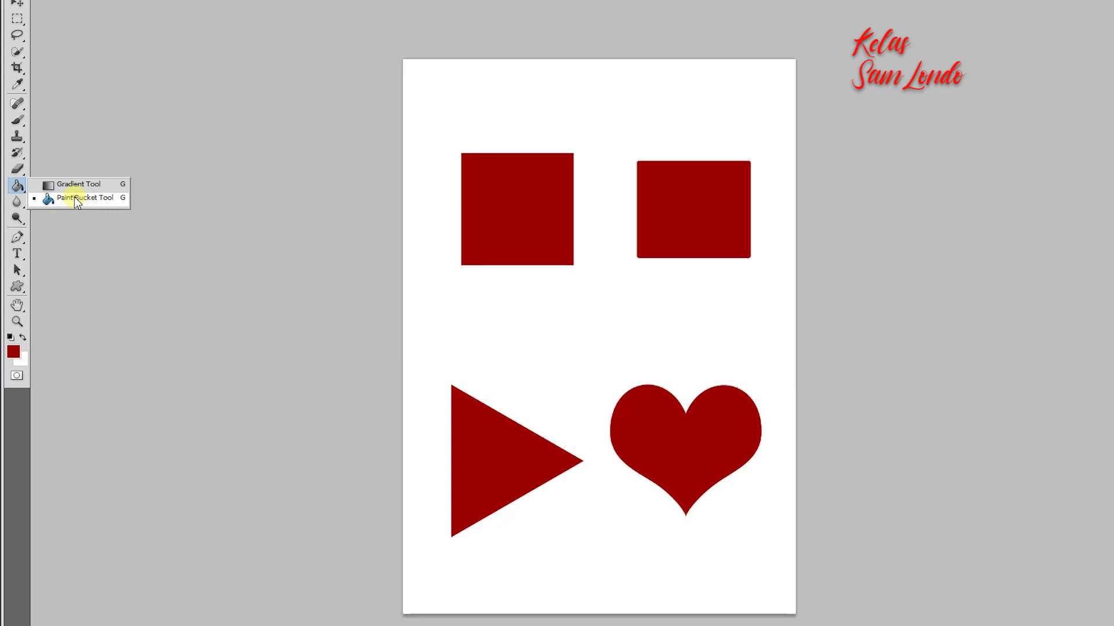
pyautogui.click(74, 196)
pyautogui.click(13, 352)
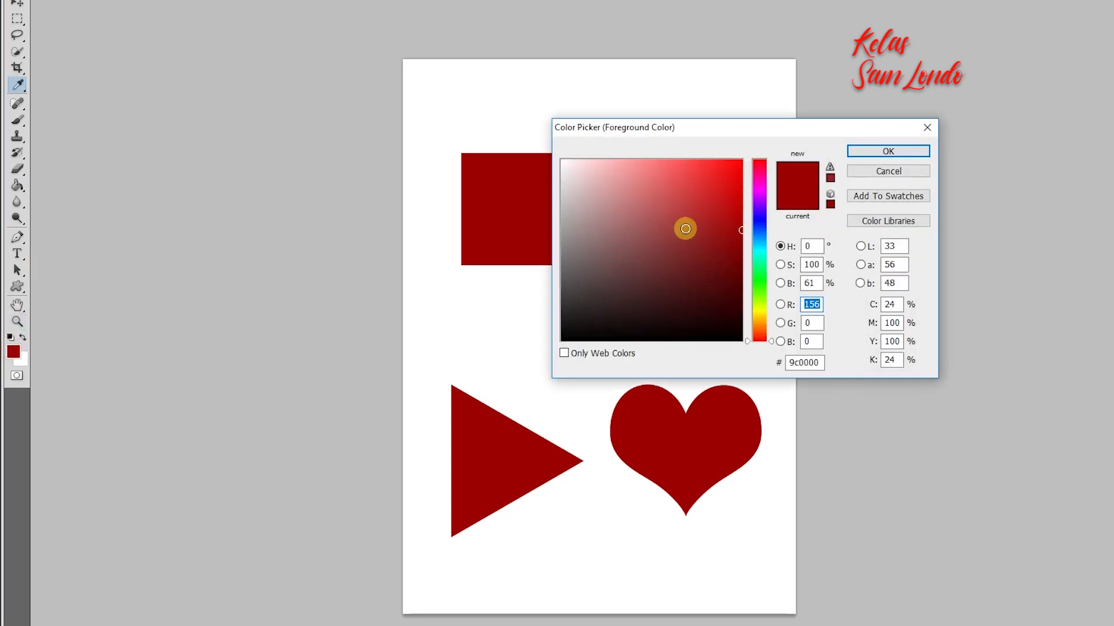
pyautogui.click(758, 228)
pyautogui.moveTo(735, 198); pyautogui.dragTo(777, 143)
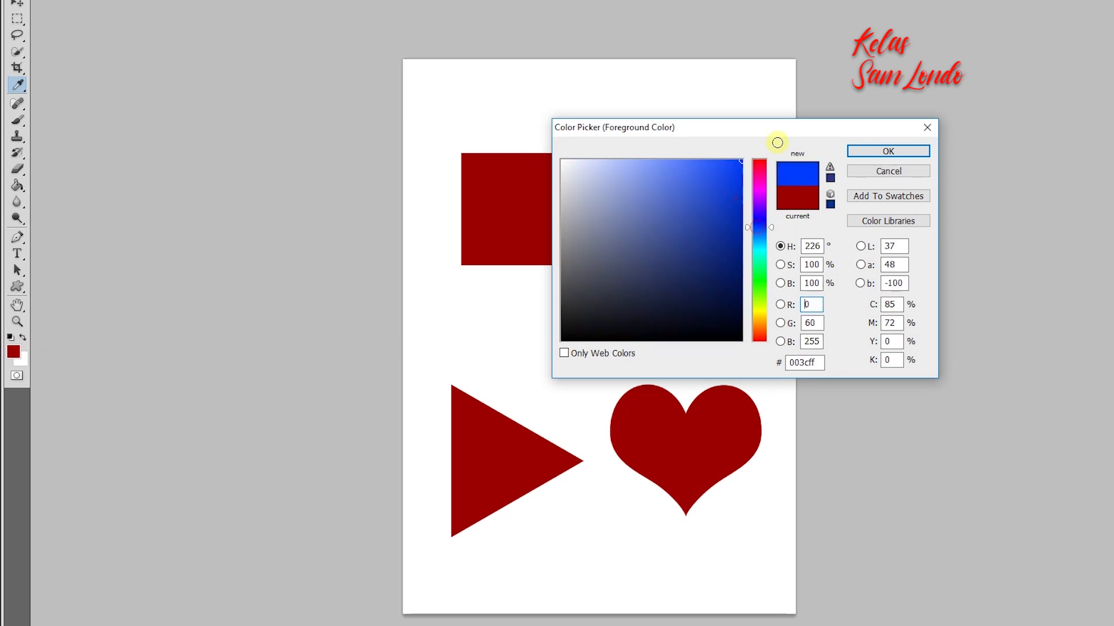
pyautogui.click(888, 151)
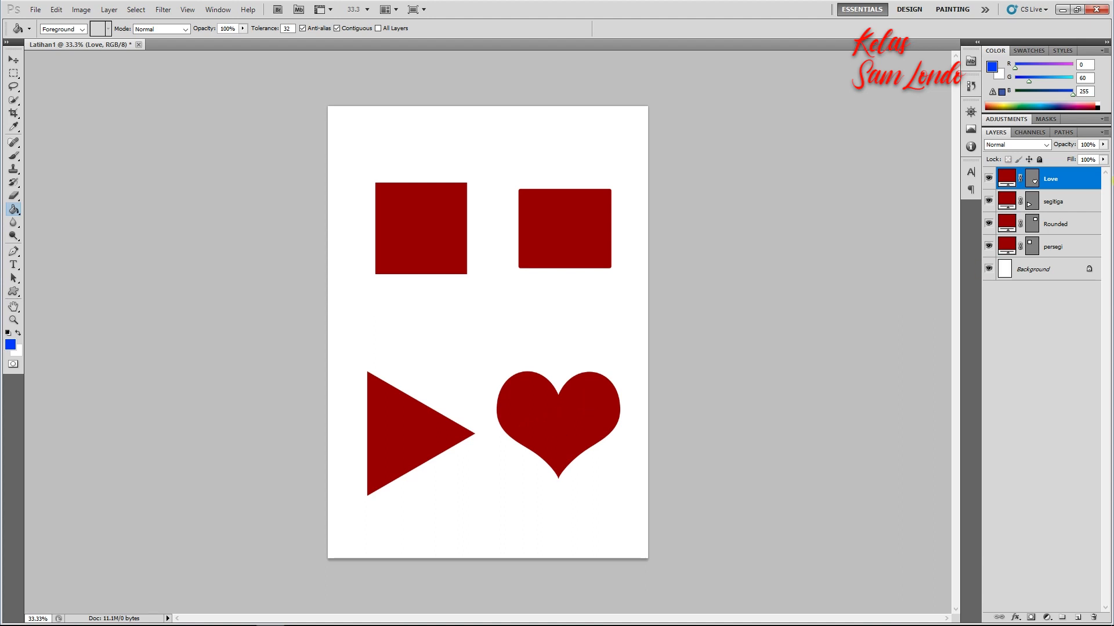
# Step: Rasterize the Love and segitiga shape layers
pyautogui.click(1065, 180)
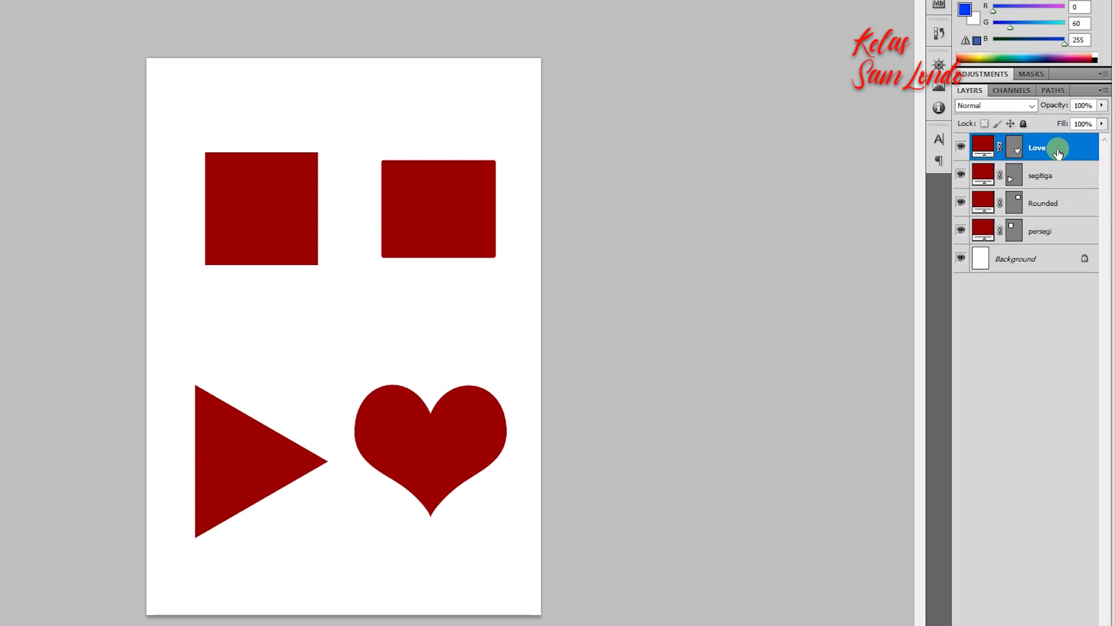
pyautogui.rightClick(1057, 154)
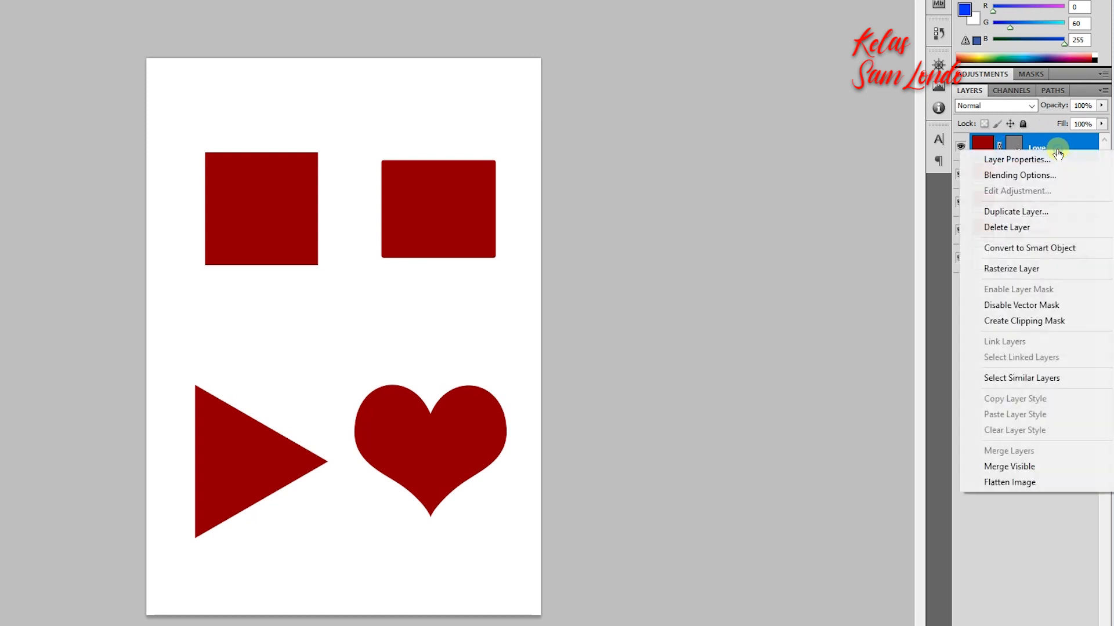
pyautogui.click(1015, 269)
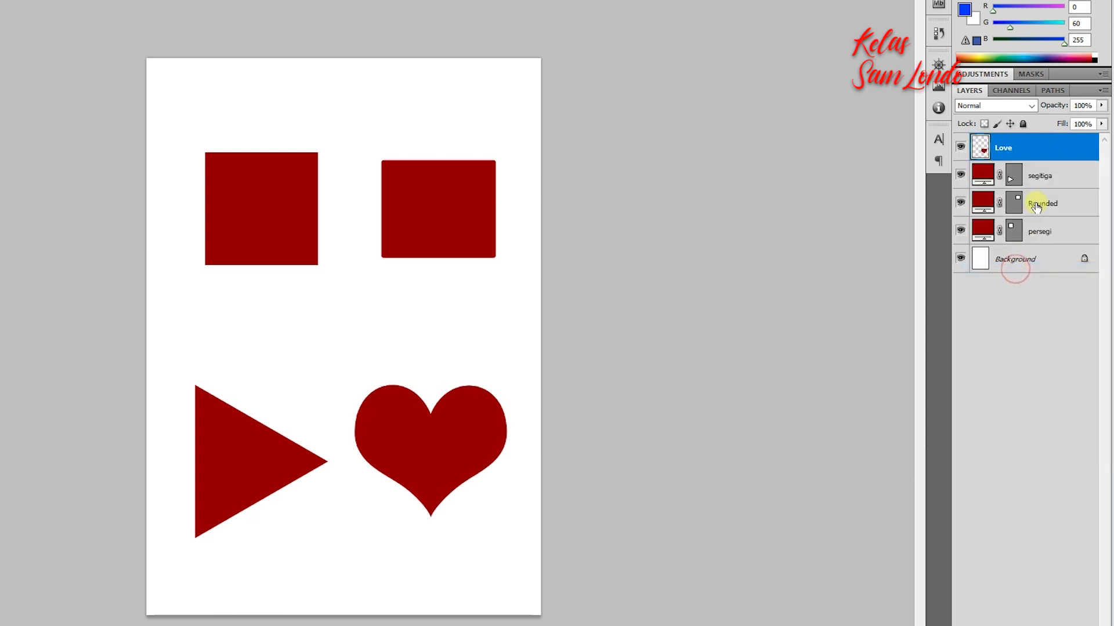
pyautogui.click(1038, 181)
pyautogui.rightClick(1038, 181)
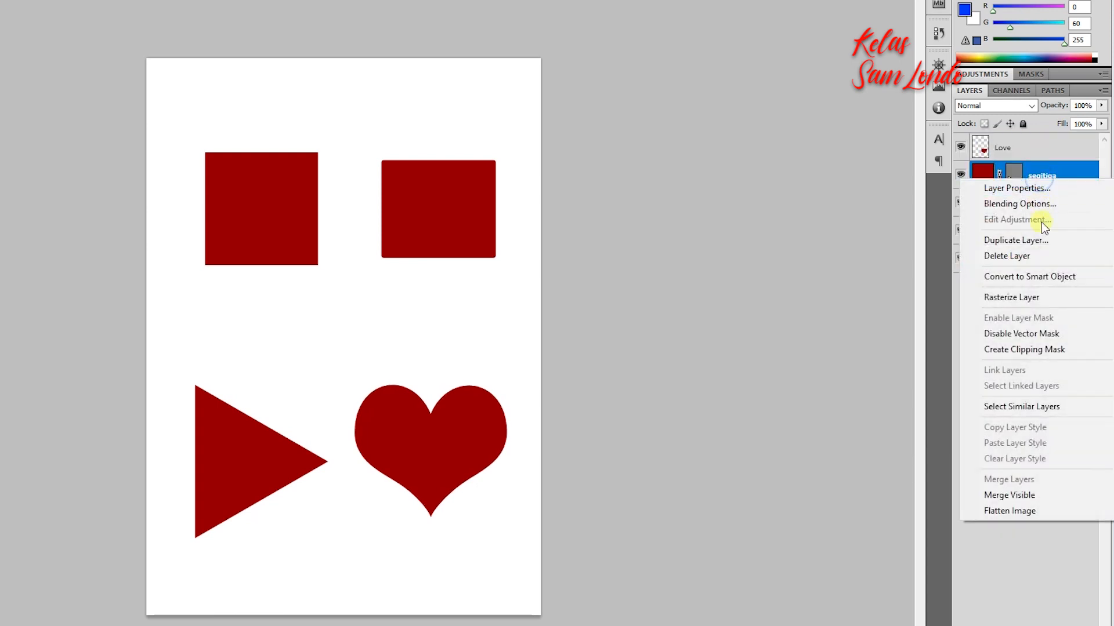
pyautogui.click(1042, 294)
# Step: Rasterize the Rounded and persegi shape layers, and switch back to the Move tool
pyautogui.click(1050, 205)
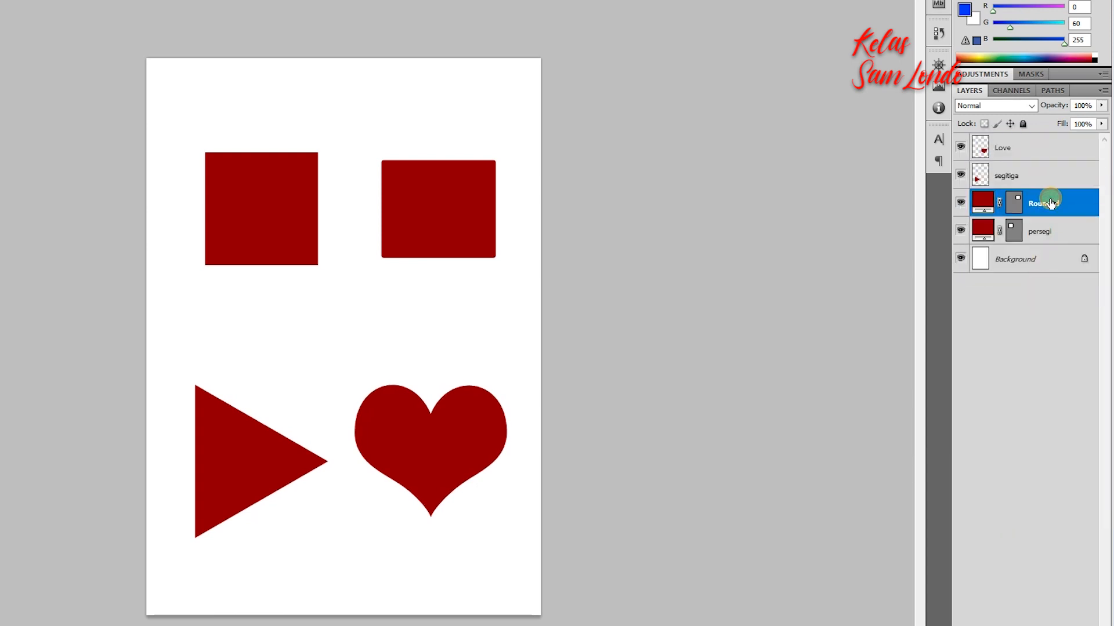
pyautogui.rightClick(1050, 203)
pyautogui.click(1025, 318)
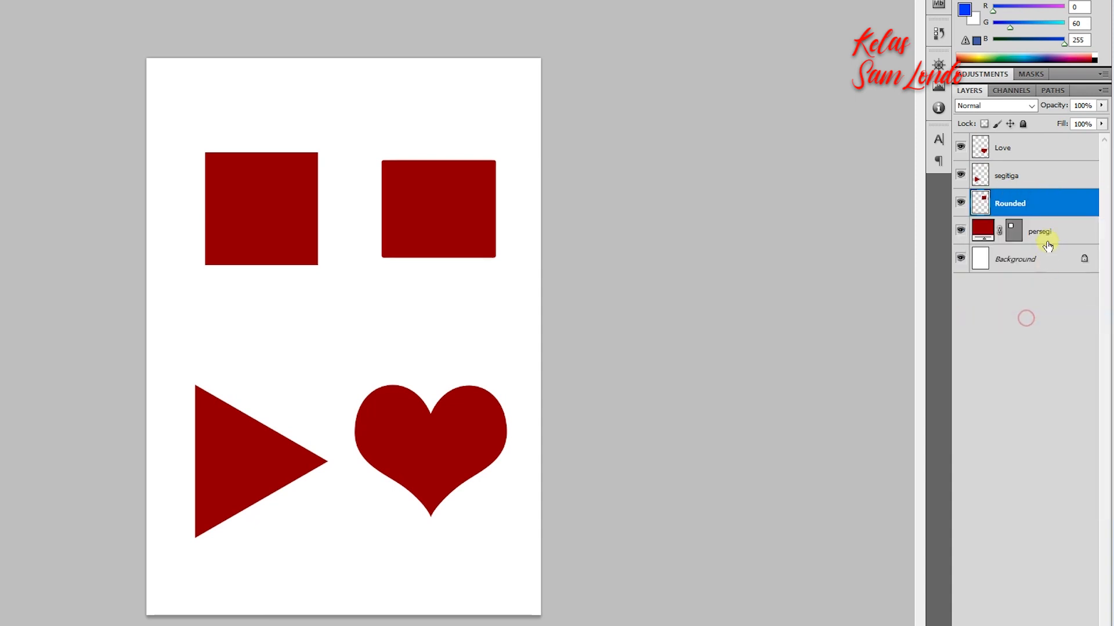
pyautogui.click(1052, 232)
pyautogui.rightClick(1052, 232)
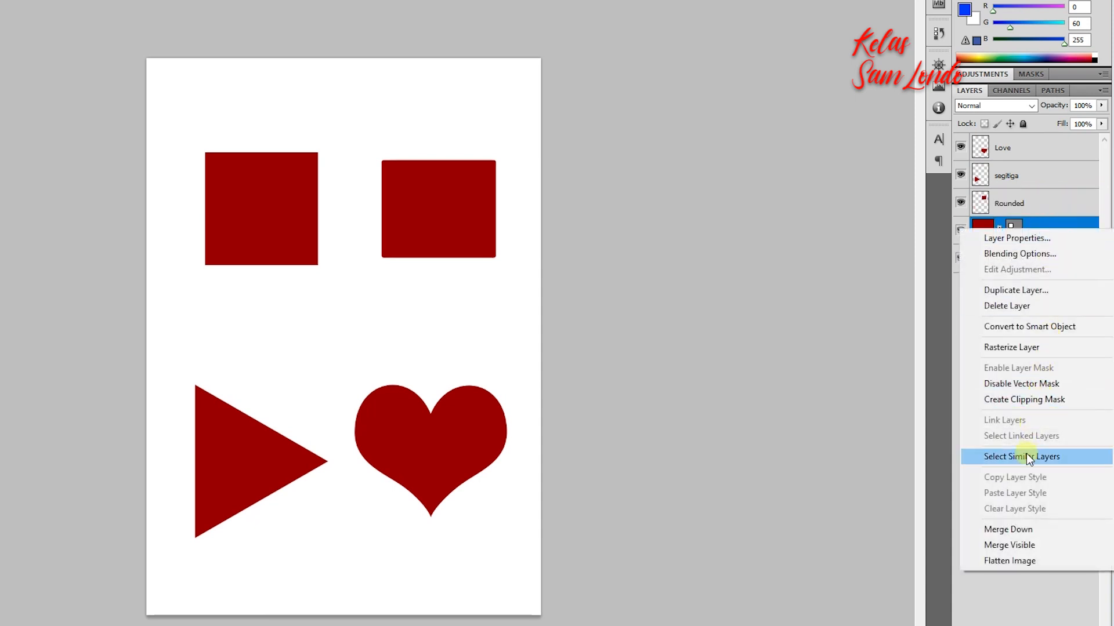
pyautogui.click(1014, 347)
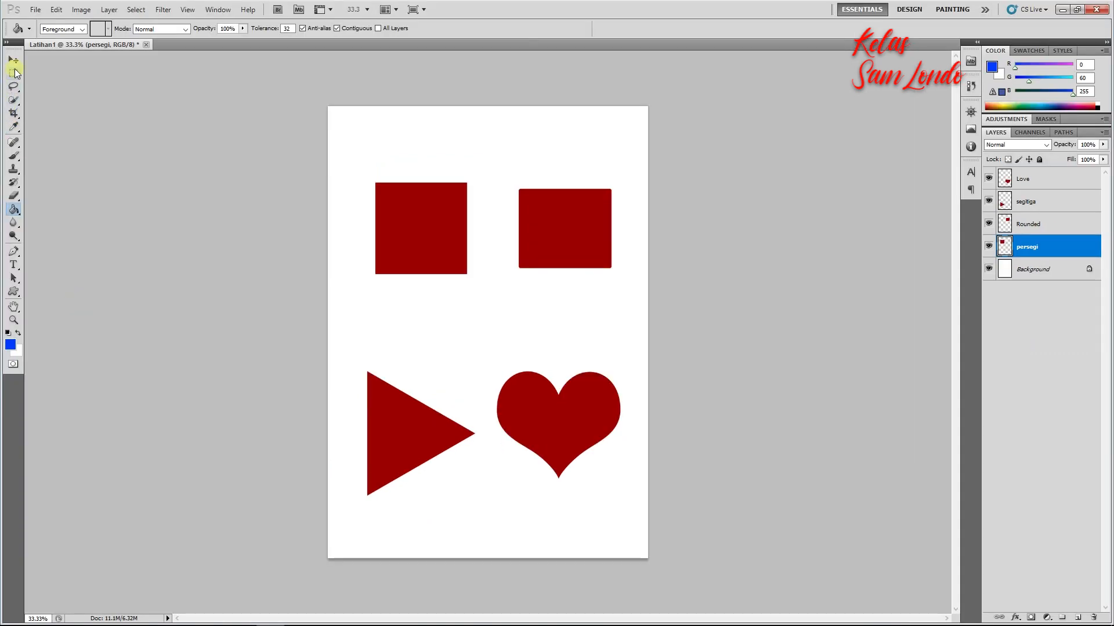
pyautogui.click(14, 60)
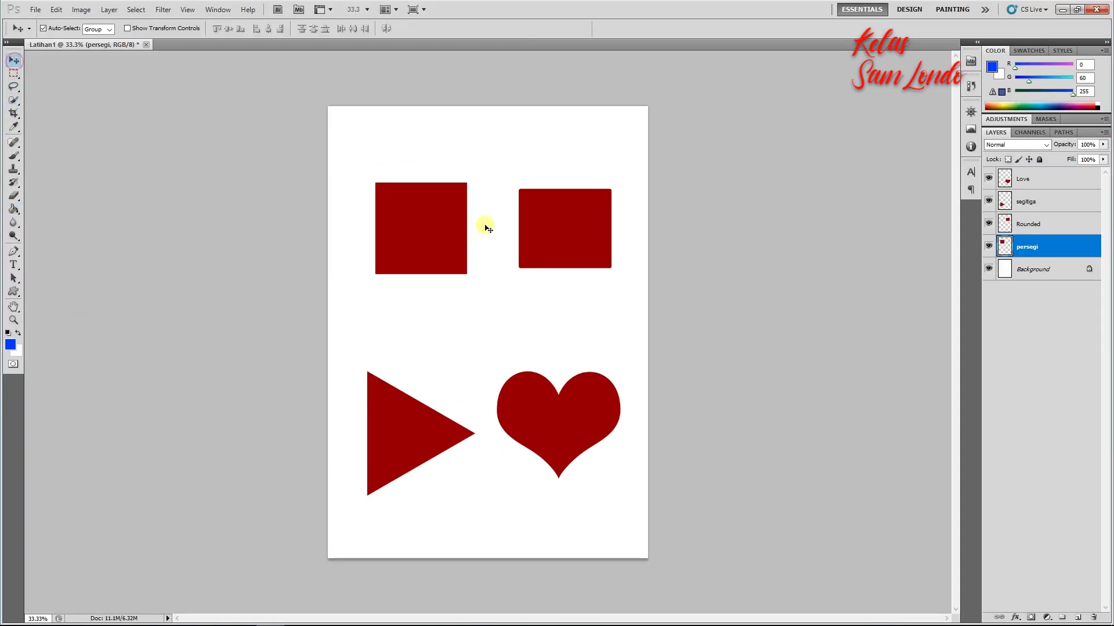
# Step: Reposition the rounded rectangle, triangle, heart and square slightly on the page to tidy their two-by-two arrangement
pyautogui.moveTo(573, 228); pyautogui.dragTo(559, 232)
pyautogui.moveTo(383, 436); pyautogui.dragTo(391, 396)
pyautogui.moveTo(557, 421); pyautogui.dragTo(555, 404)
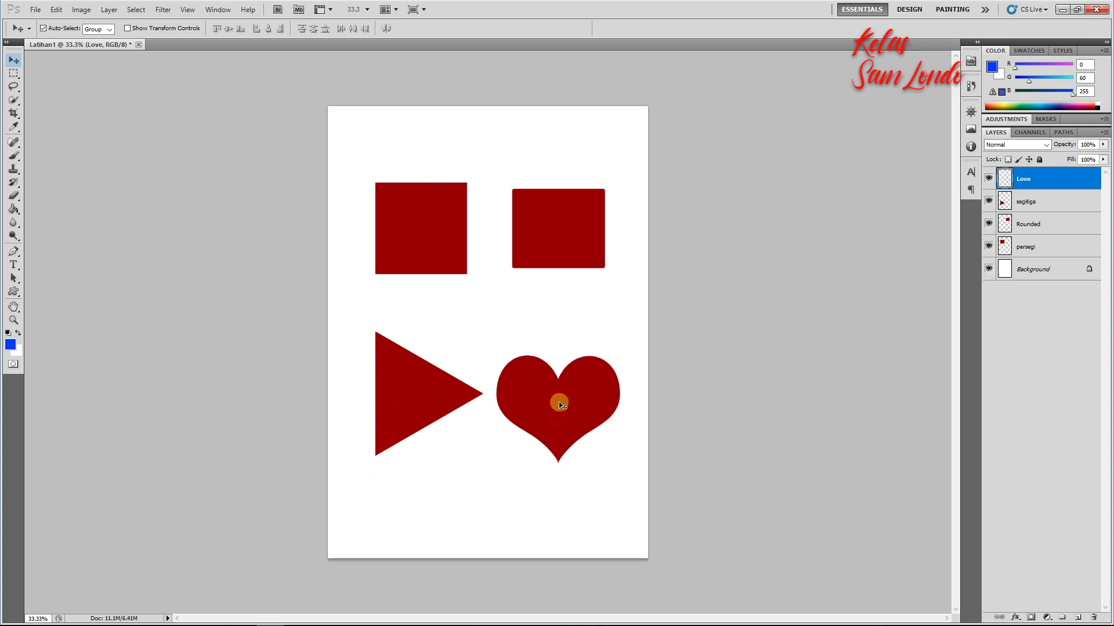
pyautogui.moveTo(431, 235)
pyautogui.mouseDown()
pyautogui.moveTo(425, 213)
pyautogui.moveTo(423, 241)
pyautogui.mouseUp()
pyautogui.moveTo(557, 242)
pyautogui.mouseDown()
pyautogui.moveTo(551, 256)
pyautogui.moveTo(544, 244)
pyautogui.mouseUp()
pyautogui.click(417, 237)
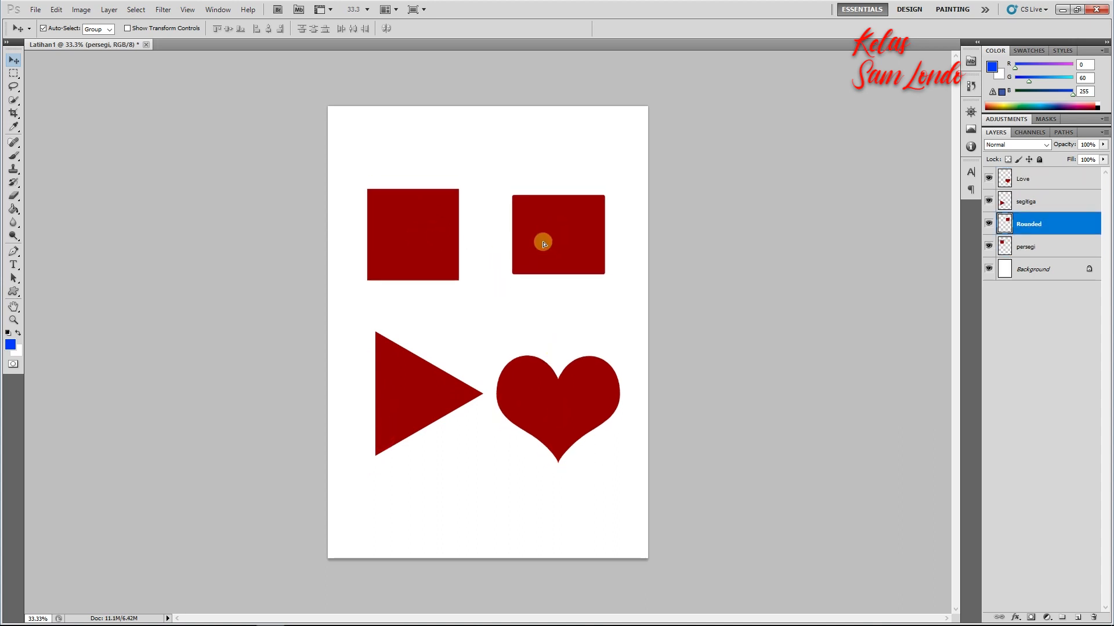
pyautogui.moveTo(409, 233); pyautogui.dragTo(418, 234)
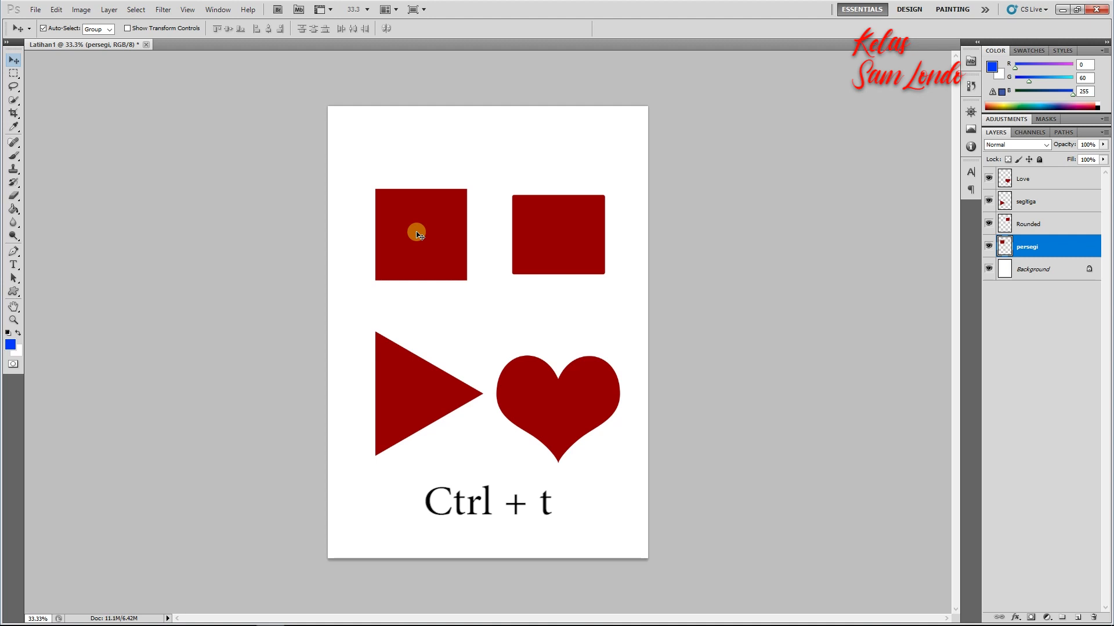
# Step: Scale the square on the persegi layer proportionally to about 92% with Free Transform and apply it
pyautogui.hotkey('ctrl', 't')
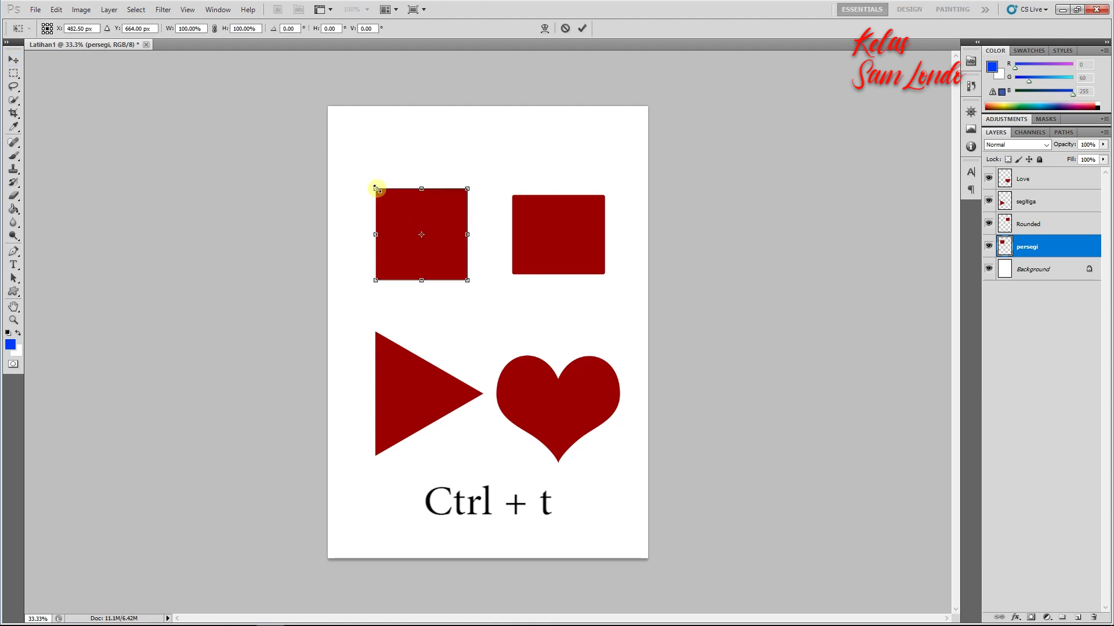
pyautogui.moveTo(376, 188)
pyautogui.mouseDown()
pyautogui.moveTo(413, 219)
pyautogui.moveTo(390, 185)
pyautogui.mouseUp()
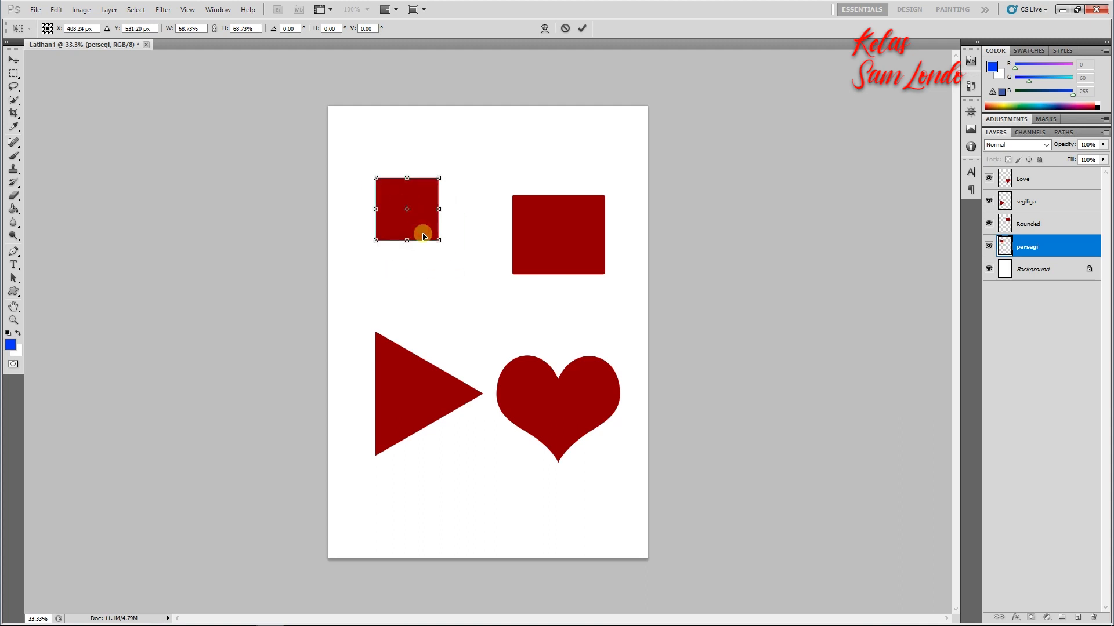
pyautogui.moveTo(438, 241); pyautogui.dragTo(460, 262)
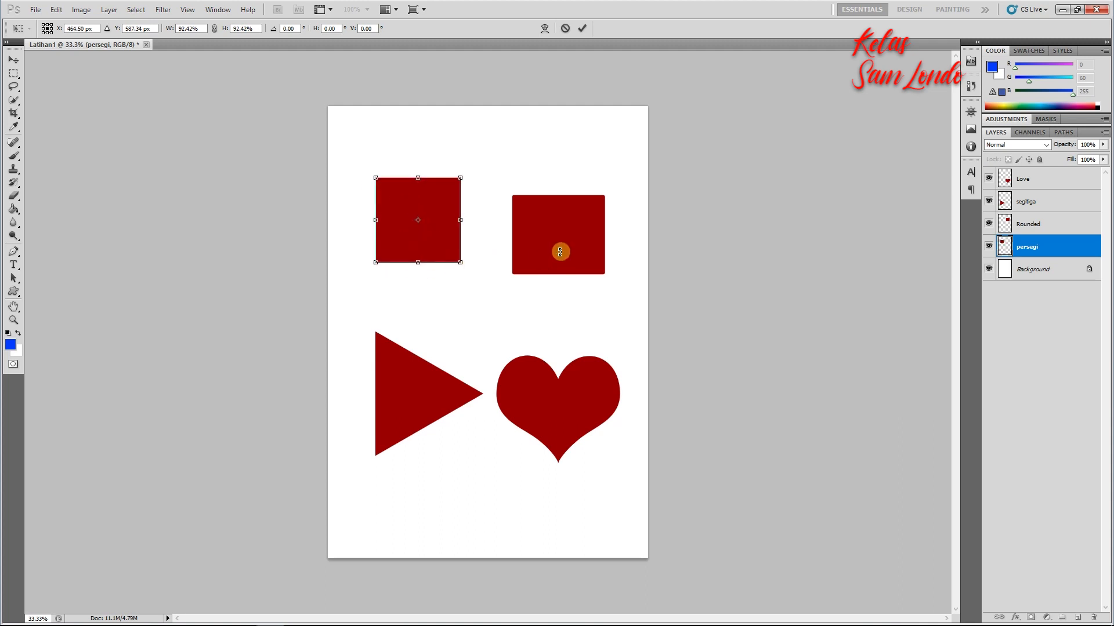
pyautogui.press('Return')
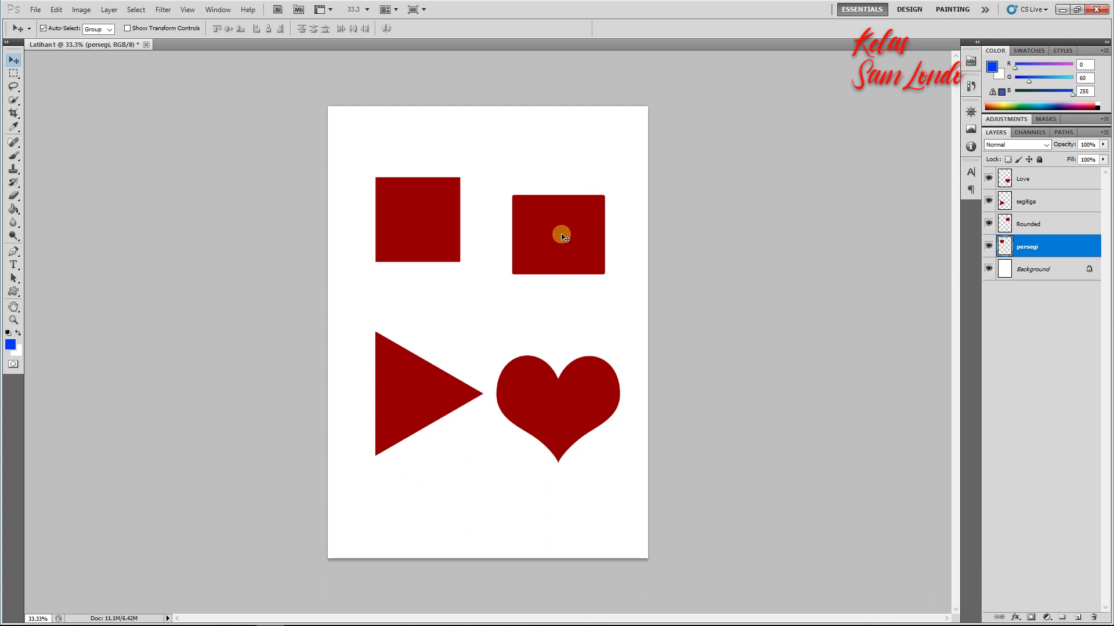
# Step: Nudge the rounded rectangle up slightly and scale it down proportionally about its centre with Free Transform
pyautogui.moveTo(567, 228); pyautogui.dragTo(567, 226)
pyautogui.hotkey('ctrl', 't')
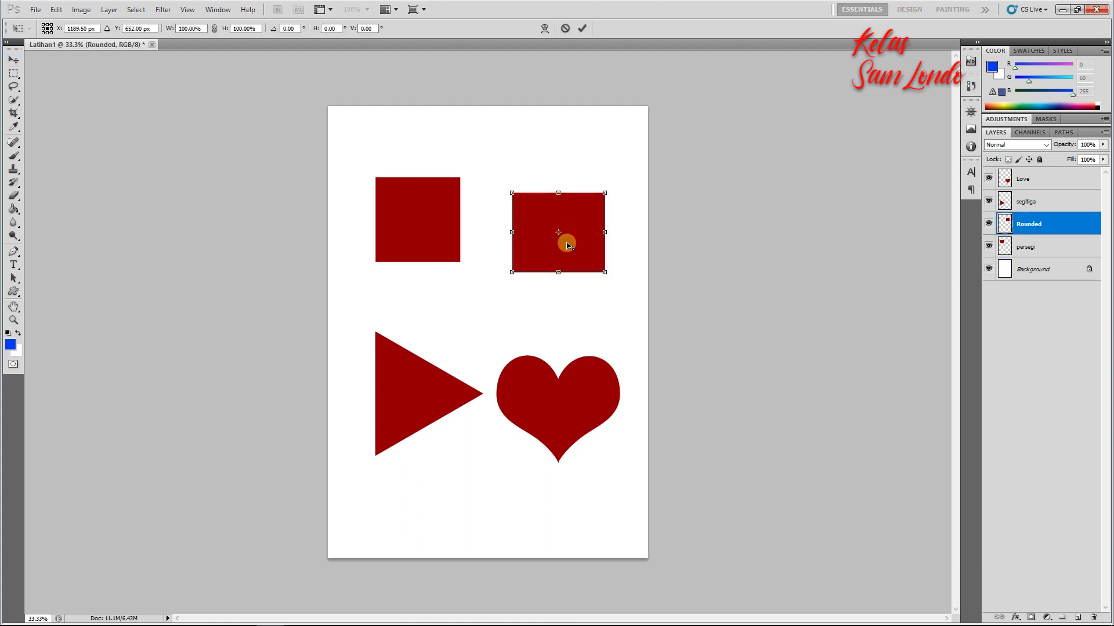
pyautogui.moveTo(601, 271); pyautogui.dragTo(578, 238)
pyautogui.press('Return')
# Step: Rotate the triangle about -90° to point upward and shrink it to about 85% by 83% with Free Transform
pyautogui.click(416, 386)
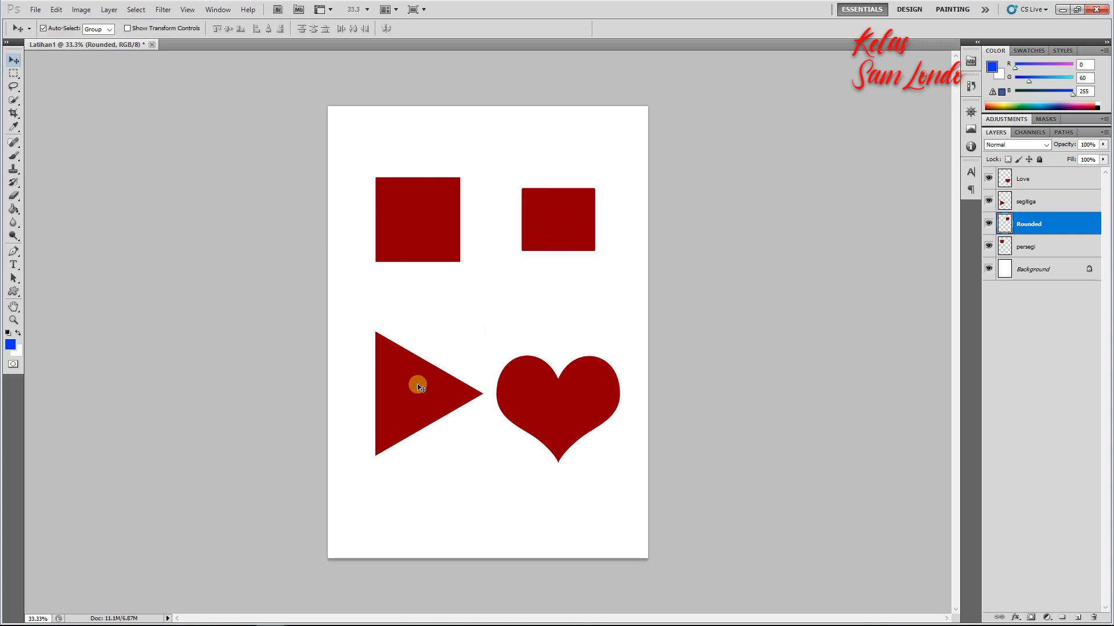
pyautogui.hotkey('ctrl', 't')
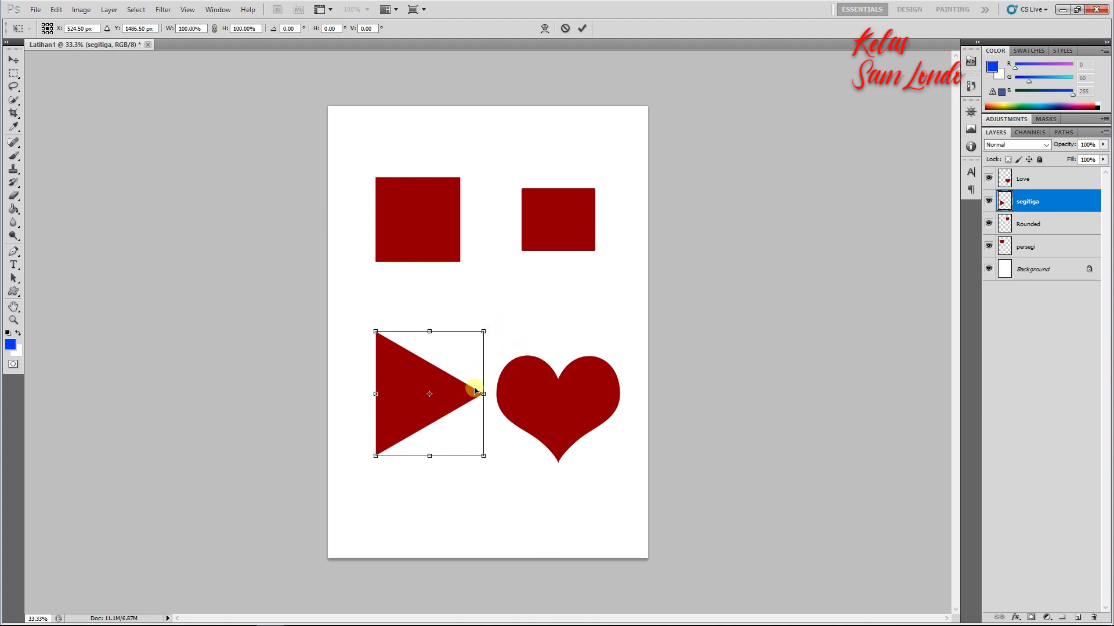
pyautogui.moveTo(501, 326); pyautogui.dragTo(379, 341)
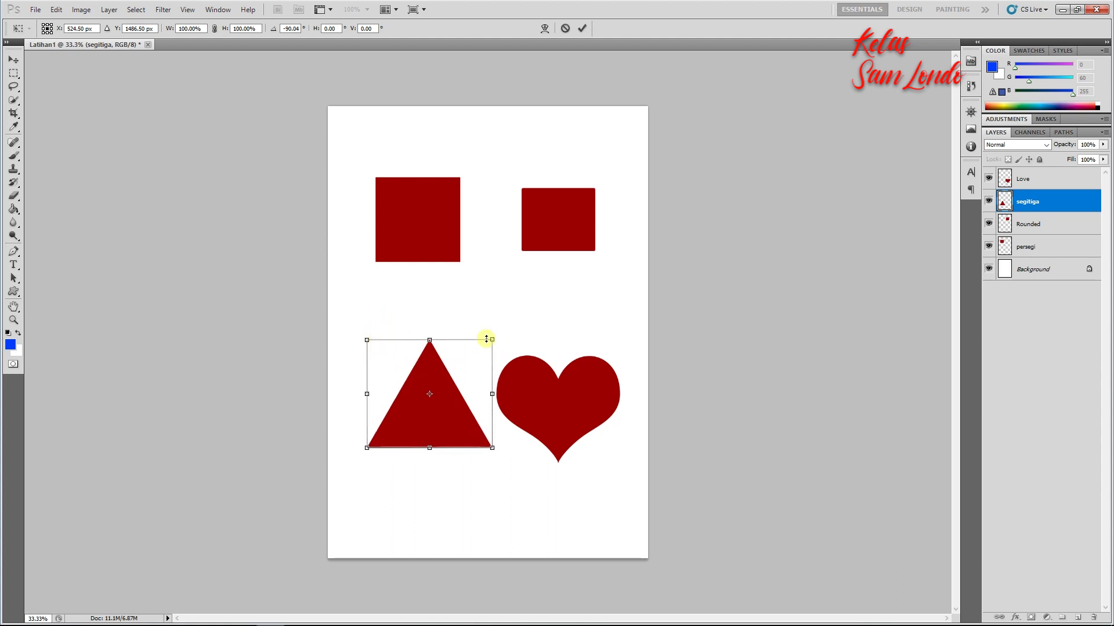
pyautogui.moveTo(492, 339); pyautogui.dragTo(472, 354)
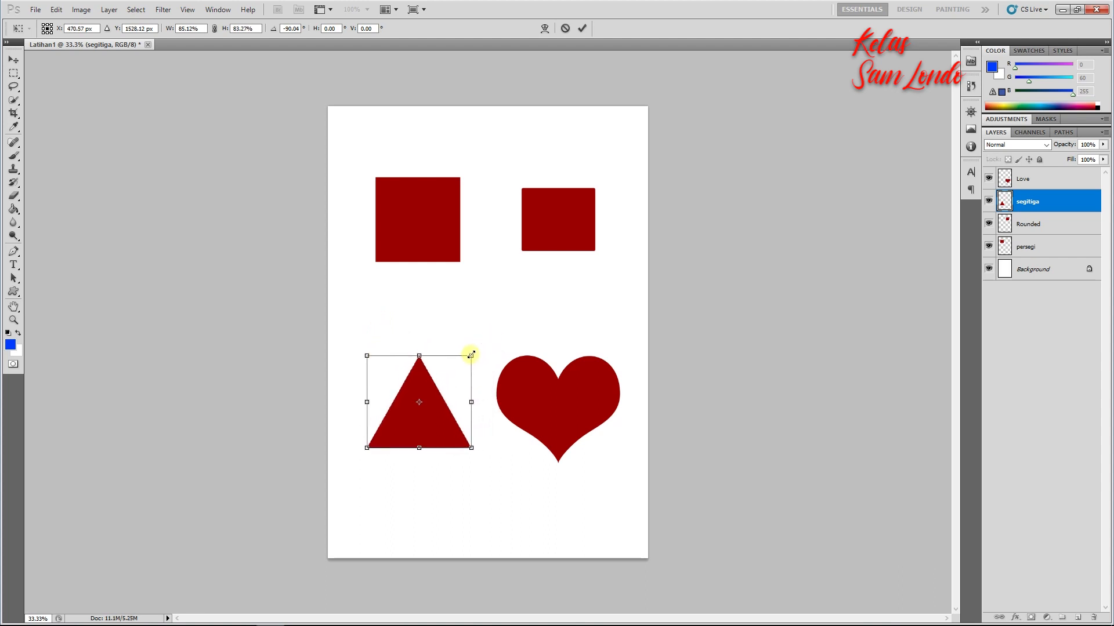
pyautogui.press('Return')
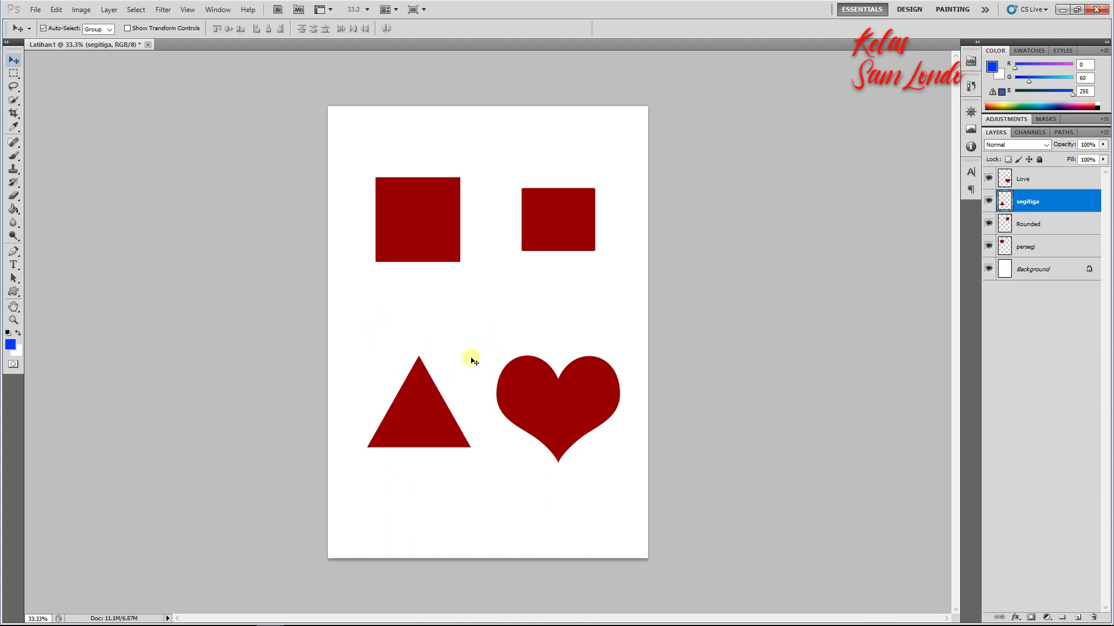
# Step: Rotate the heart about -104° around a pivot at its lower tip, and move it back beside the triangle
pyautogui.click(569, 409)
pyautogui.hotkey('ctrl', 't')
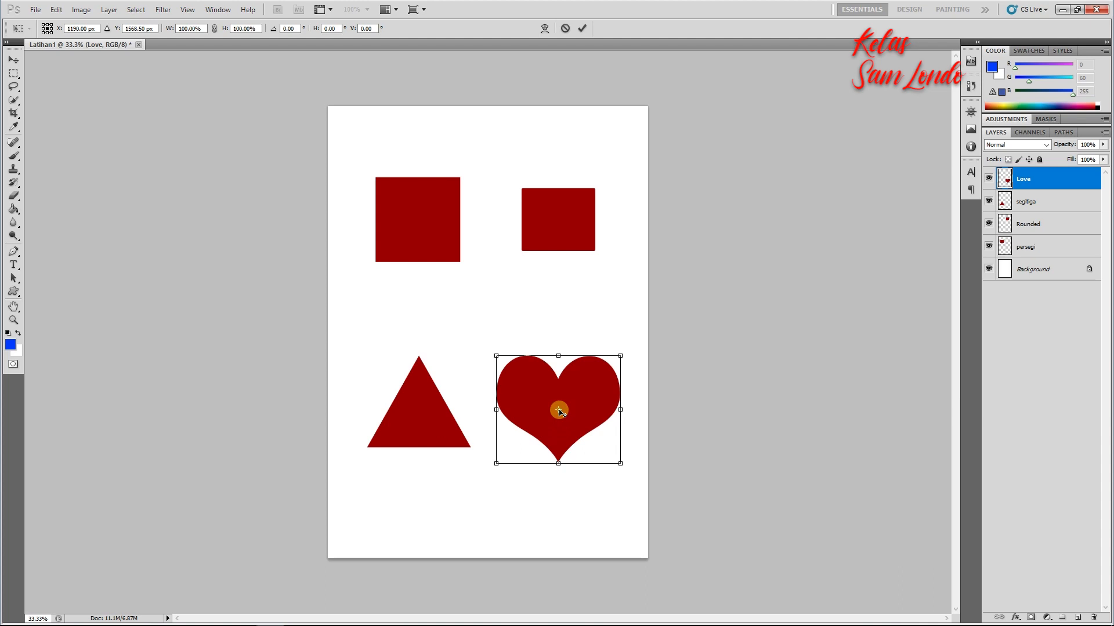
pyautogui.moveTo(560, 437); pyautogui.dragTo(560, 460)
pyautogui.moveTo(629, 347); pyautogui.dragTo(528, 456)
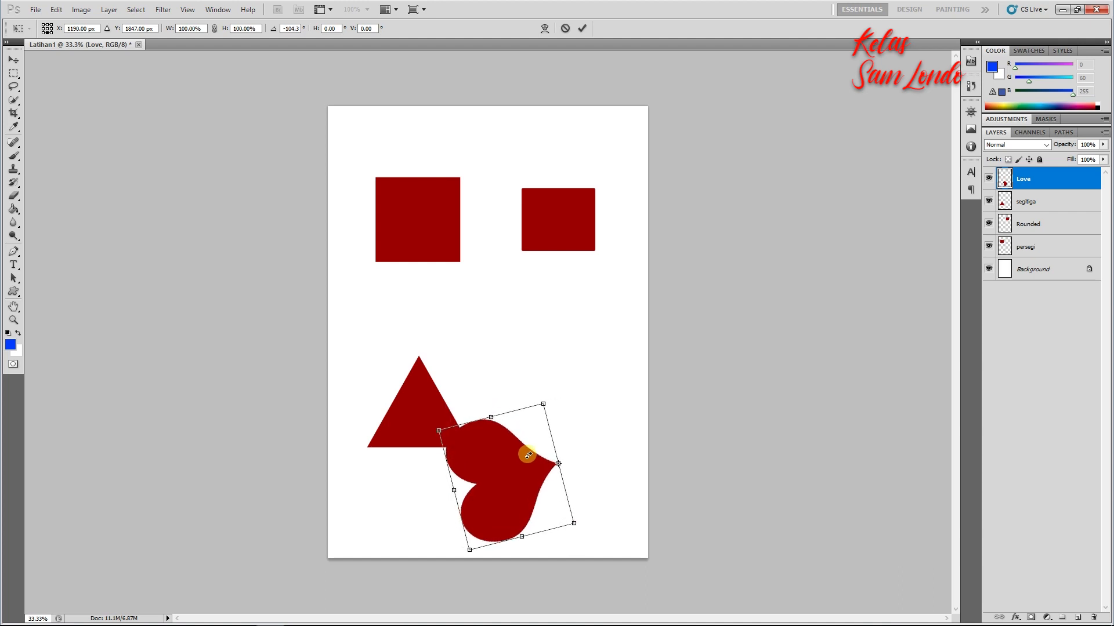
pyautogui.press('Return')
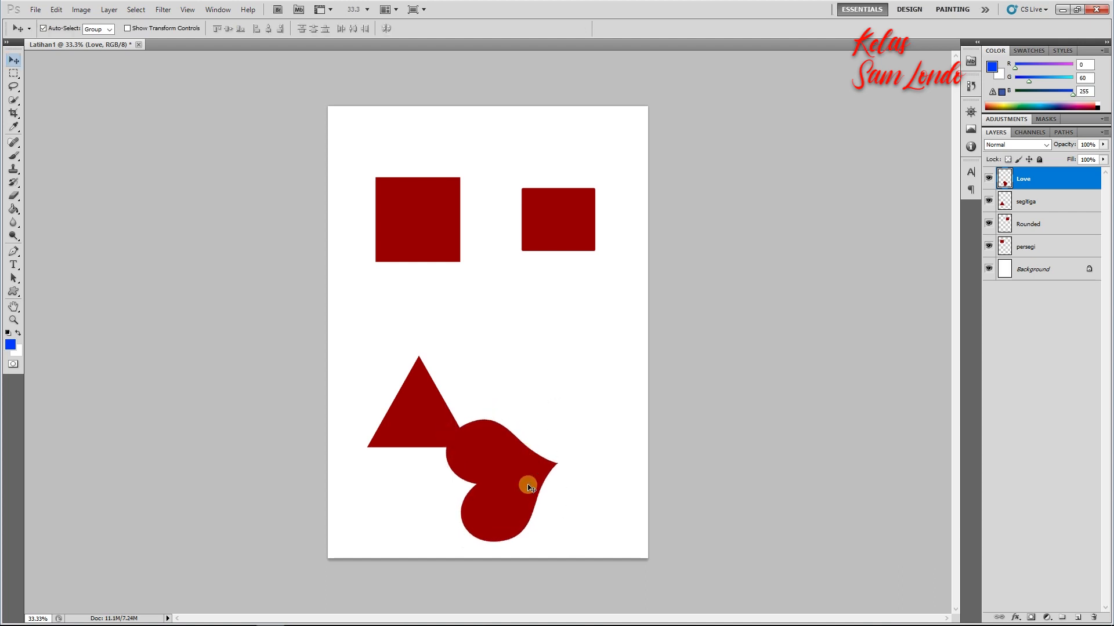
pyautogui.moveTo(511, 502); pyautogui.dragTo(558, 420)
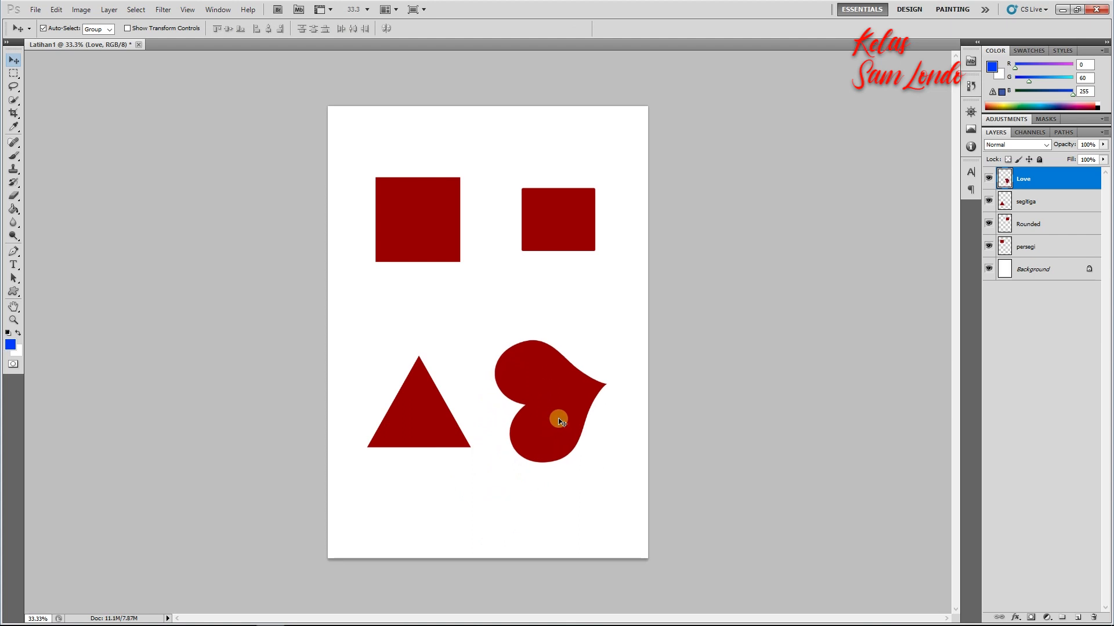
# Step: Scale the rotated heart proportionally to about 83% with Free Transform and apply it
pyautogui.hotkey('ctrl', 't')
pyautogui.moveTo(608, 339); pyautogui.dragTo(592, 362)
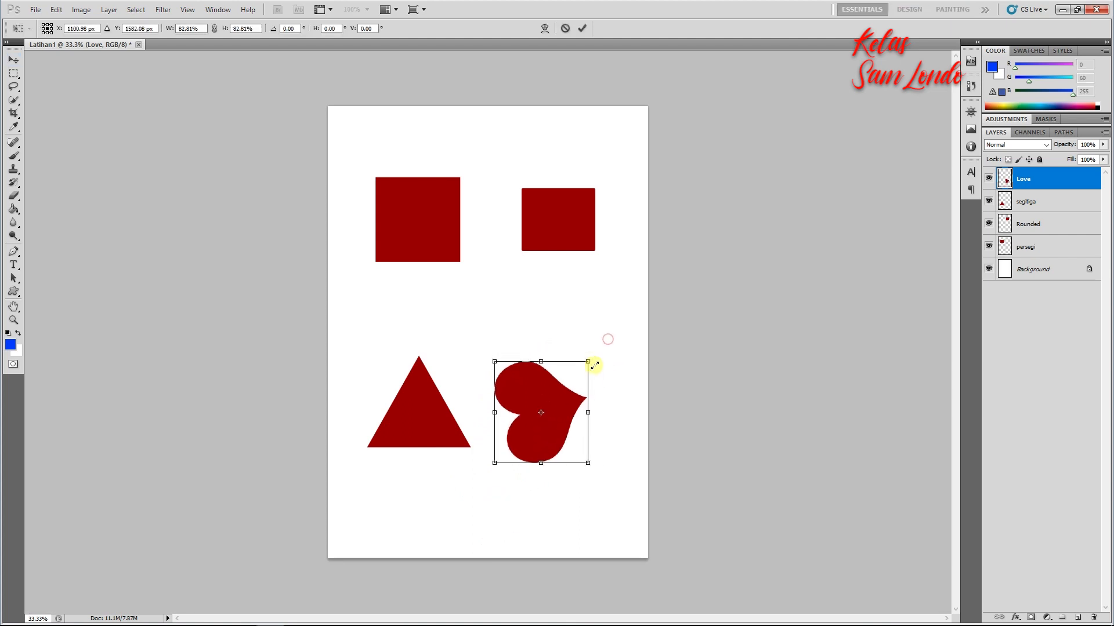
pyautogui.doubleClick(579, 393)
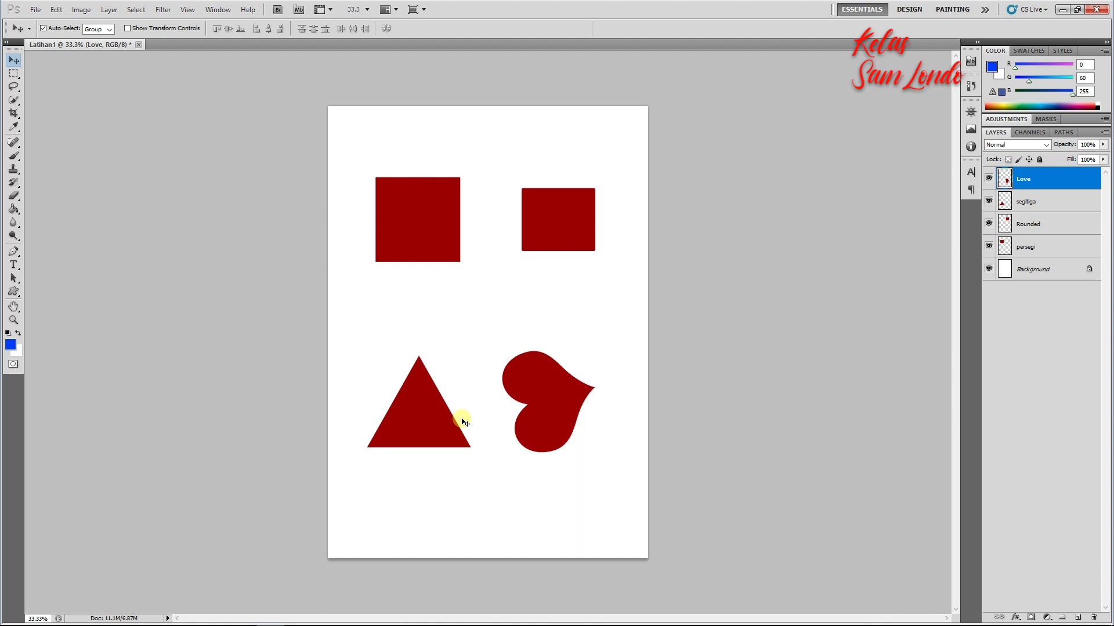
# Step: Keep blue #003cff as the foreground colour and choose the Paint Bucket tool
pyautogui.click(10, 344)
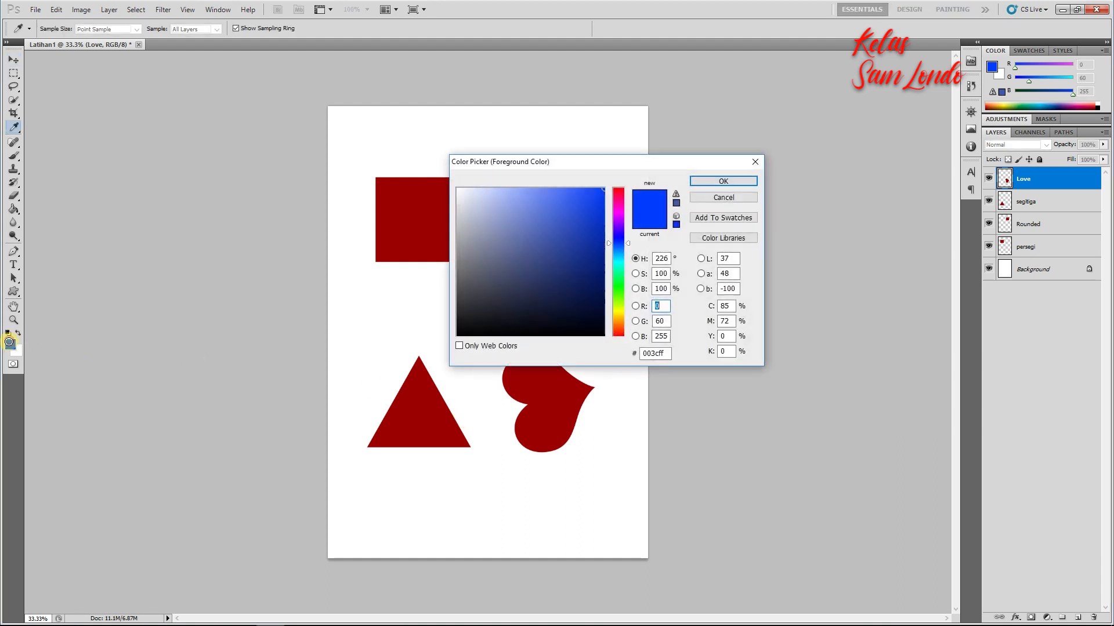
pyautogui.click(719, 180)
pyautogui.press('v')
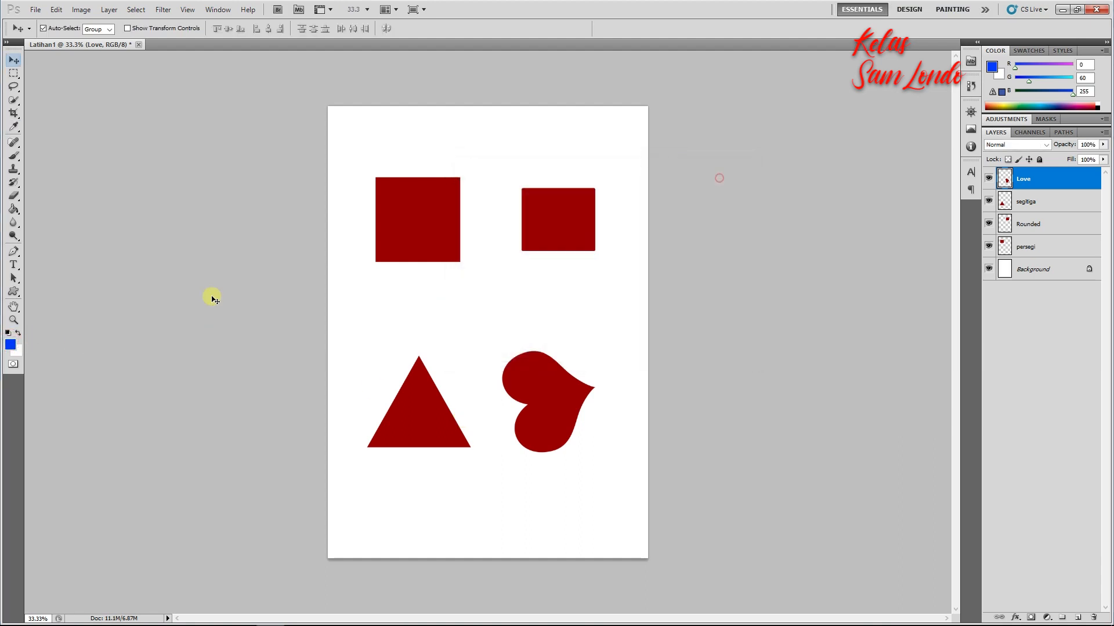
pyautogui.click(14, 209)
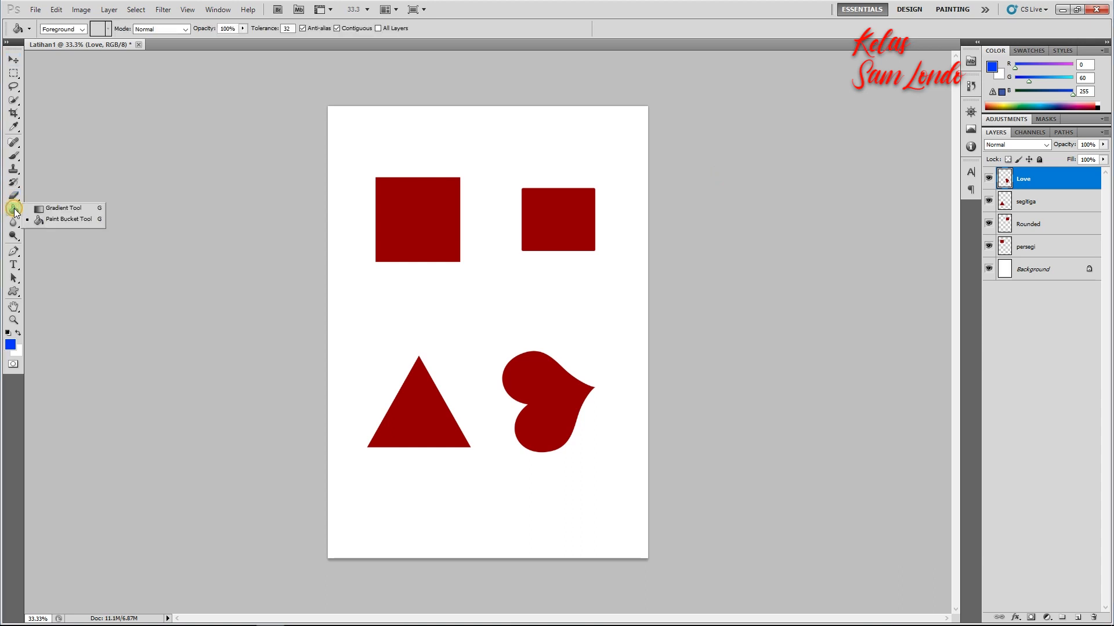
pyautogui.click(58, 220)
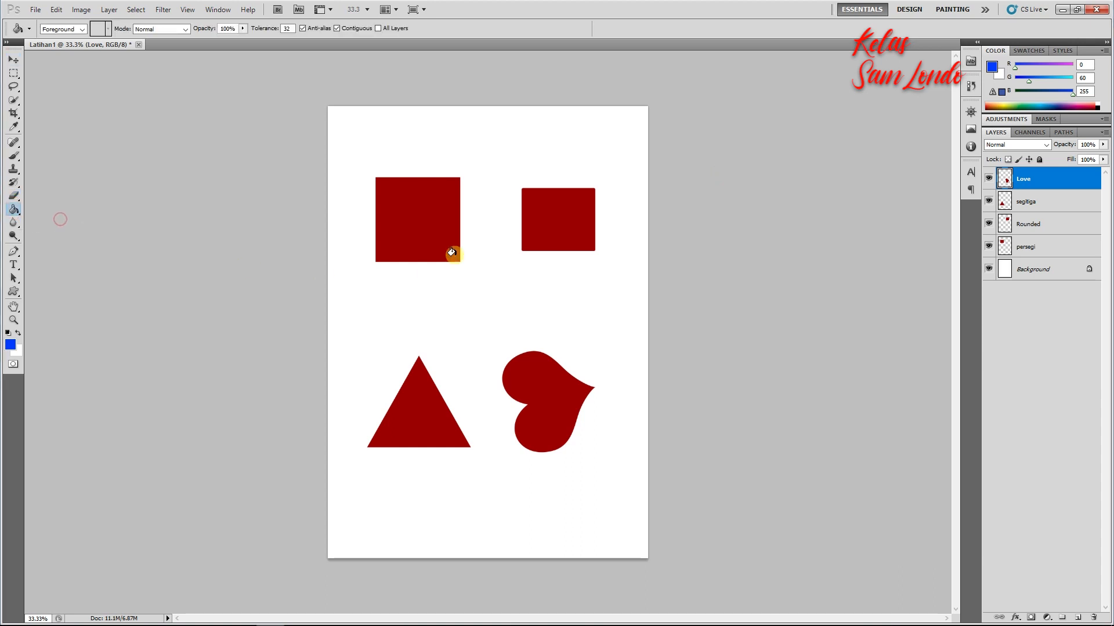
# Step: Try to fill the square with blue while the Love layer is active, and undo each fill
pyautogui.click(413, 215)
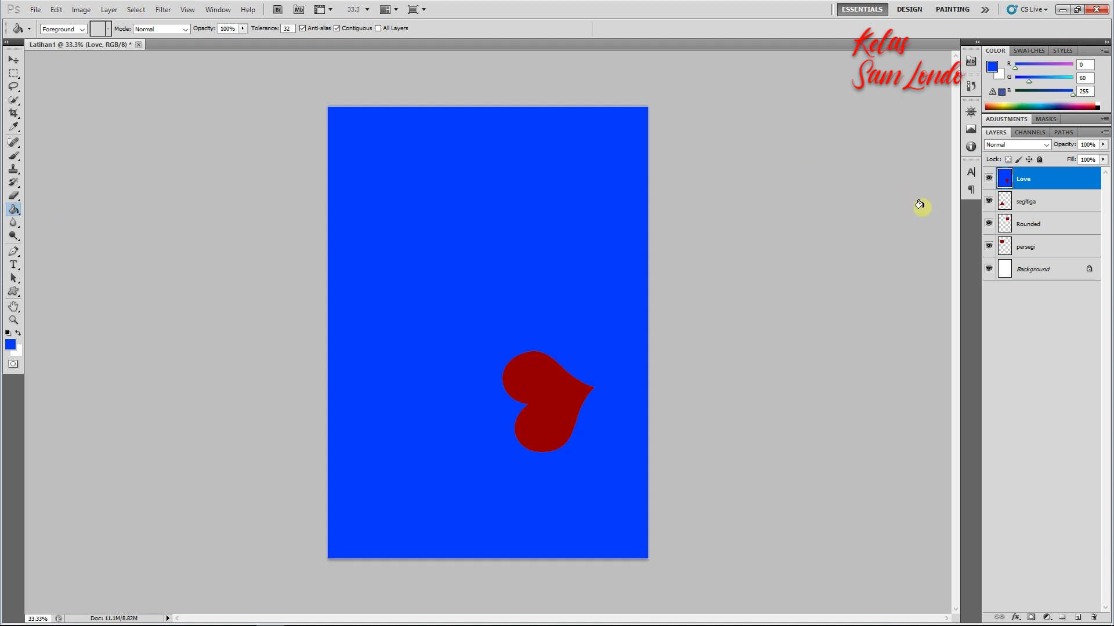
pyautogui.click(1040, 185)
pyautogui.hotkey('ctrl', 'z')
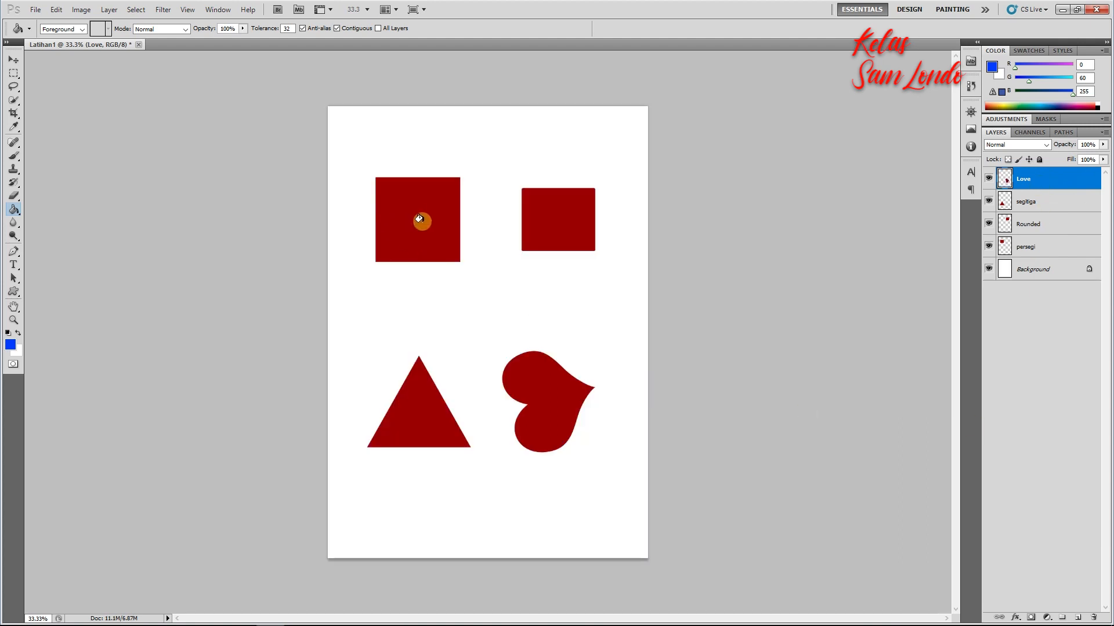
pyautogui.click(1047, 176)
pyautogui.click(419, 216)
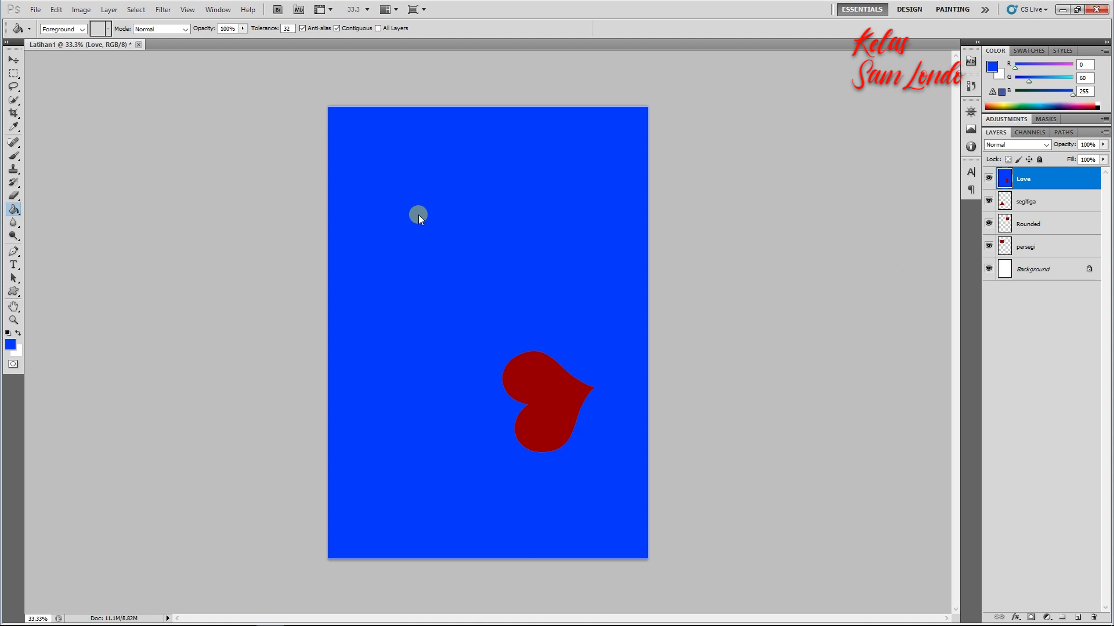
pyautogui.hotkey('ctrl', 'z')
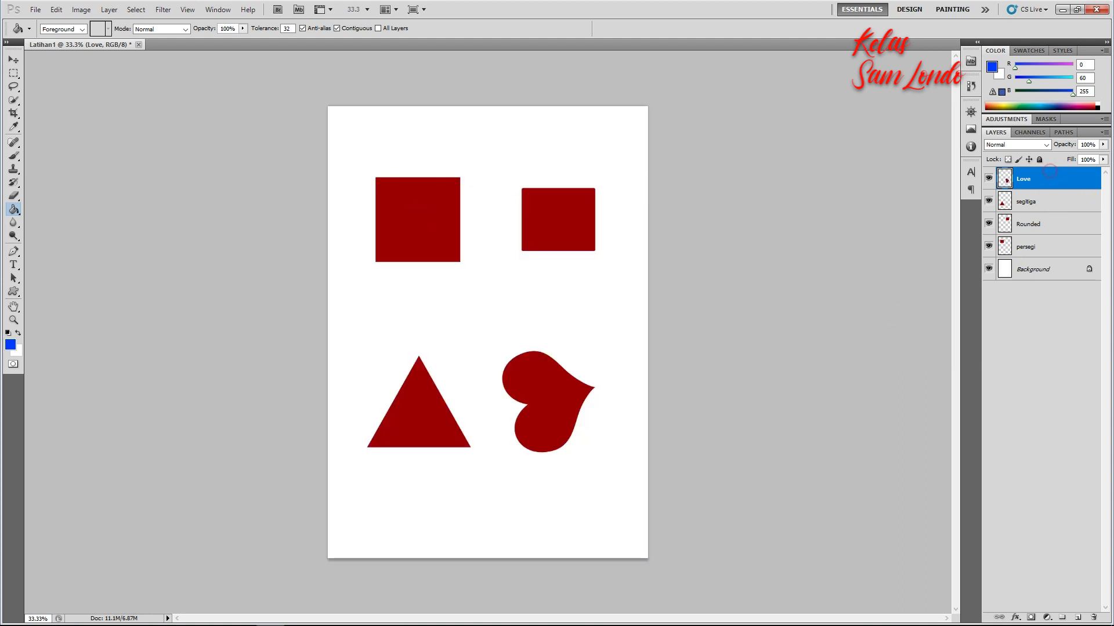
# Step: Fill the heart on the Love layer with the blue foreground colour
pyautogui.click(551, 408)
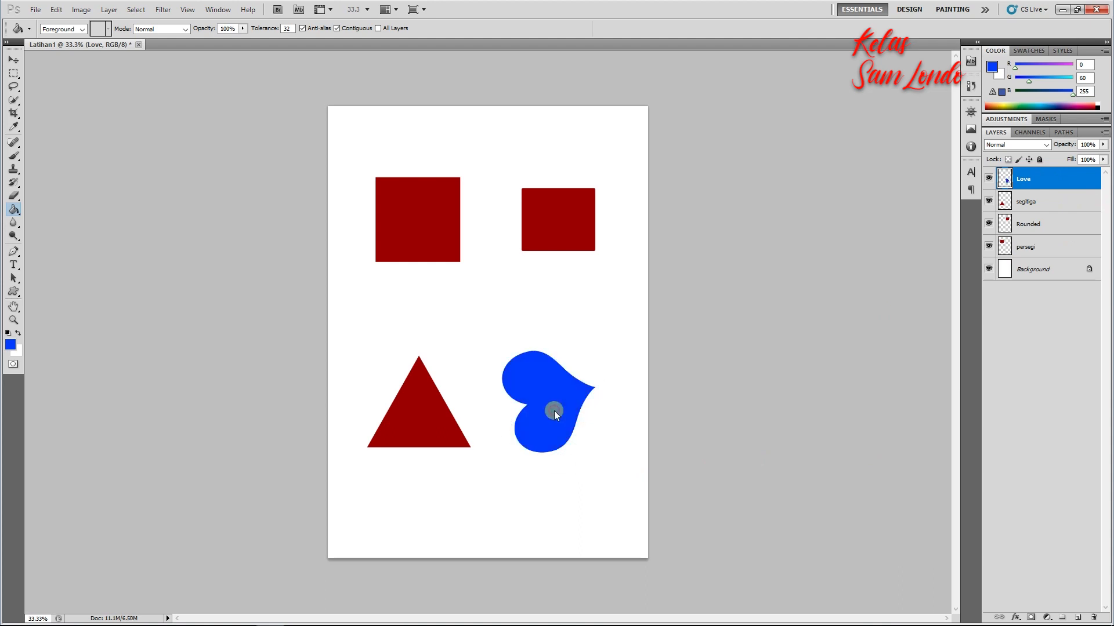
# Step: Set the foreground colour to yellow #eaff00 and fill the triangle on the segitiga layer with it
pyautogui.click(9, 346)
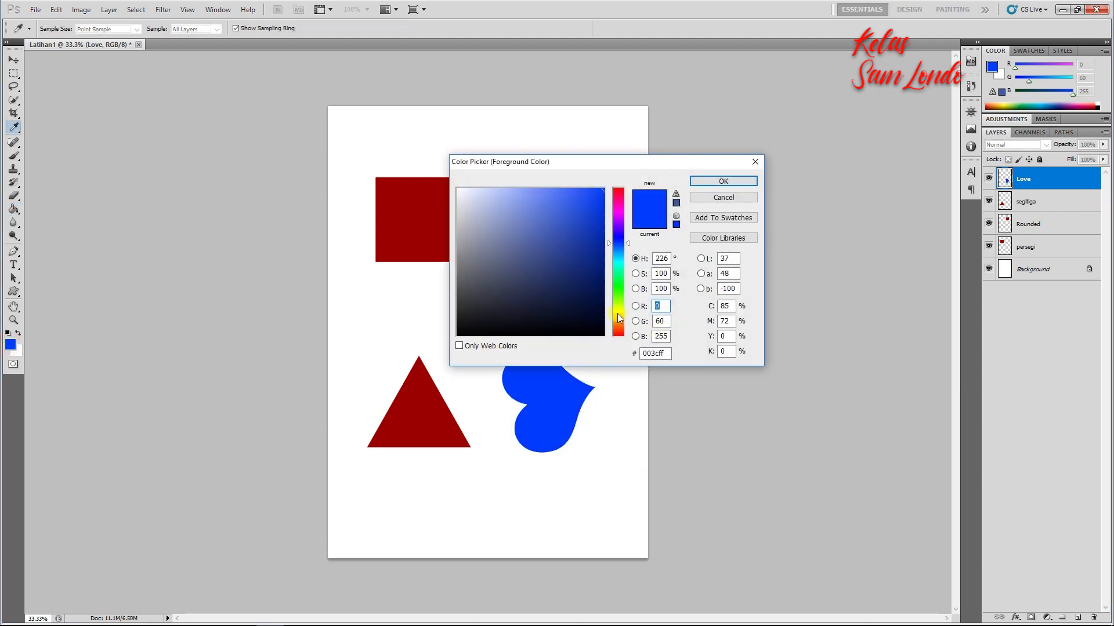
pyautogui.click(618, 310)
pyautogui.click(724, 181)
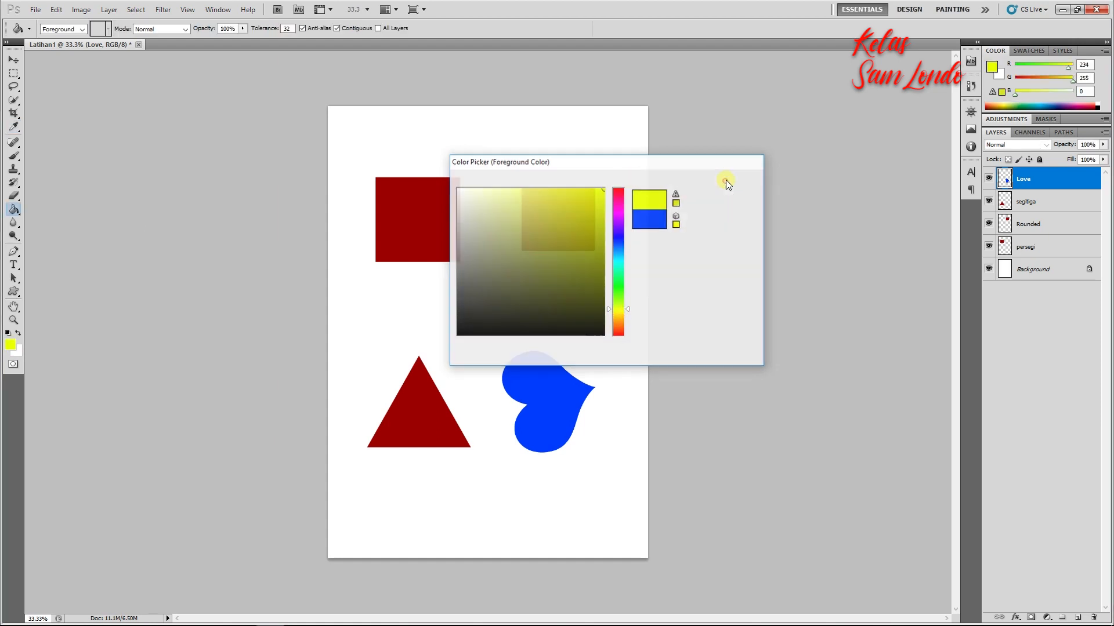
pyautogui.click(1039, 209)
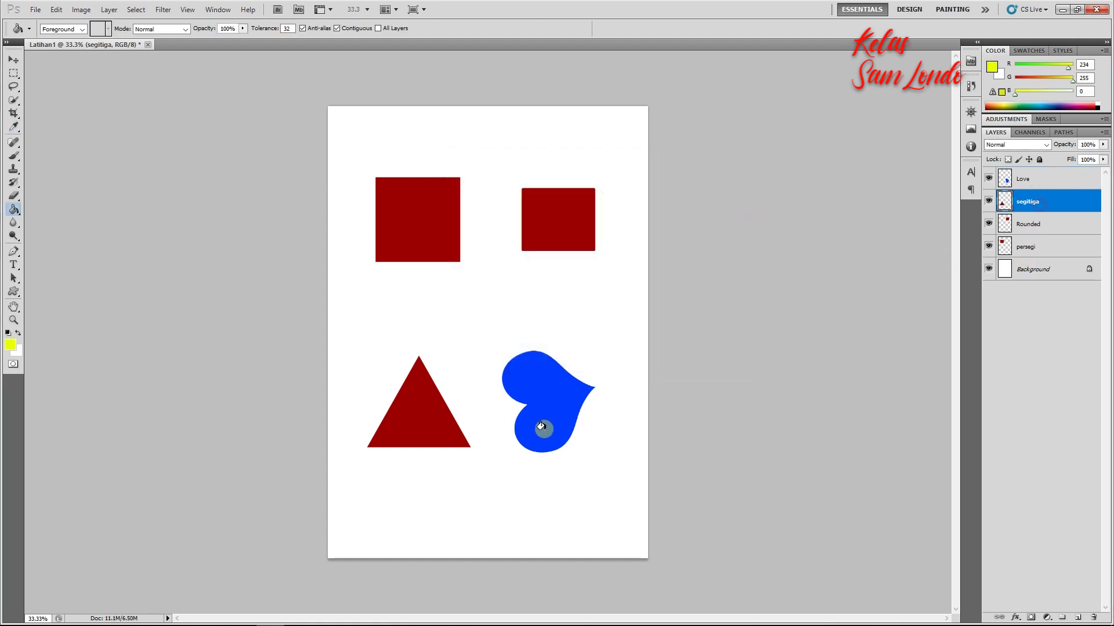
pyautogui.click(416, 414)
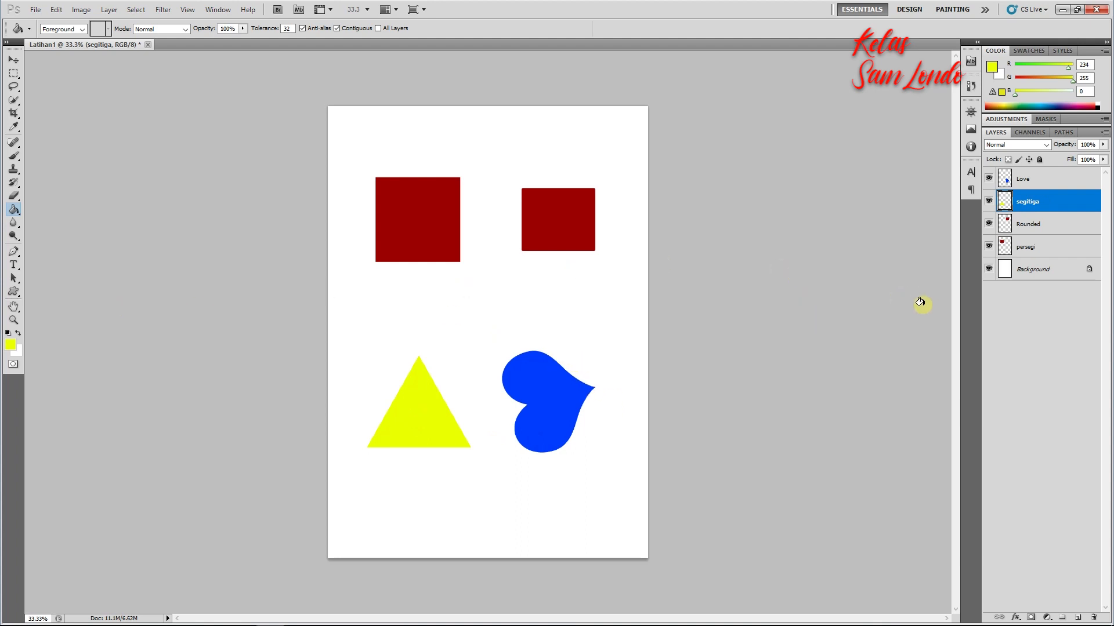
# Step: Set the foreground colour to green #2aff00 and fill the rounded rectangle on the Rounded layer with the Paint Bucket
pyautogui.click(1051, 225)
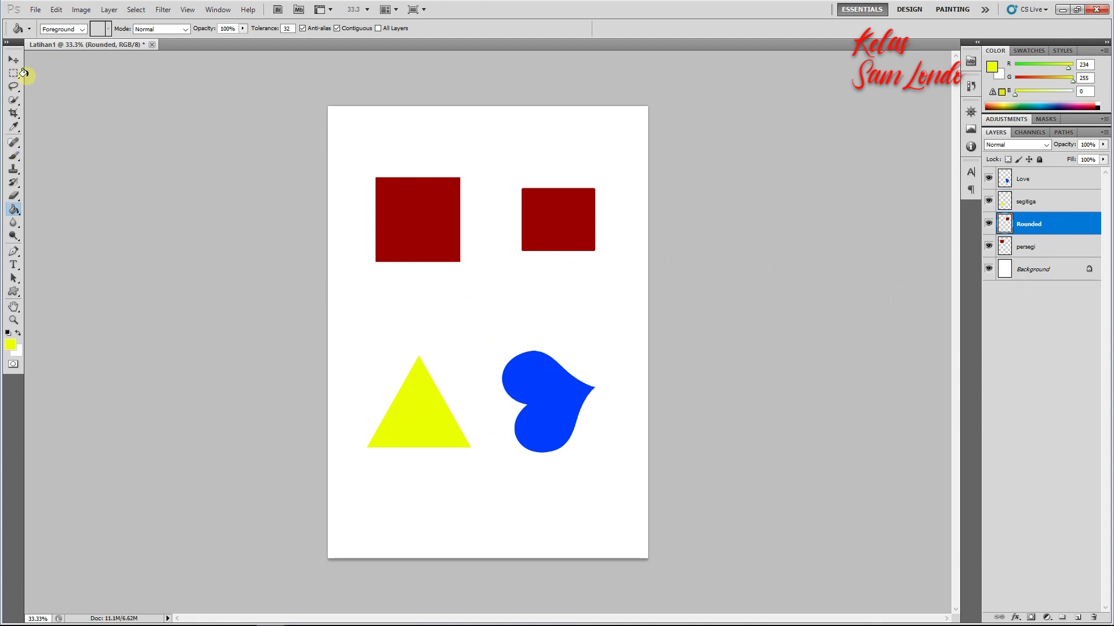
pyautogui.click(11, 349)
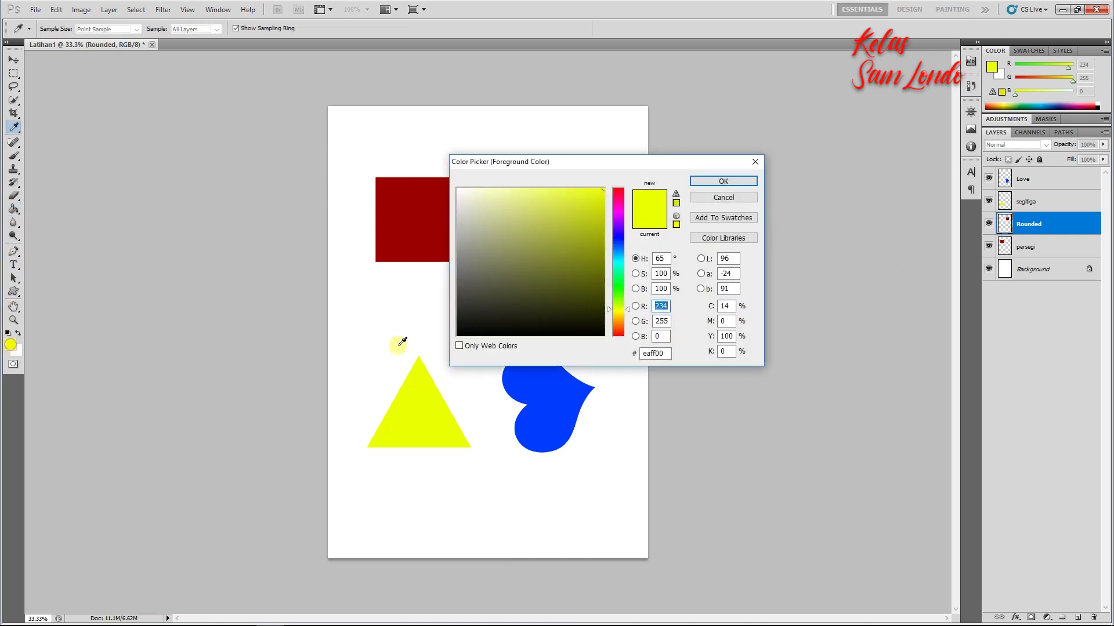
pyautogui.click(614, 291)
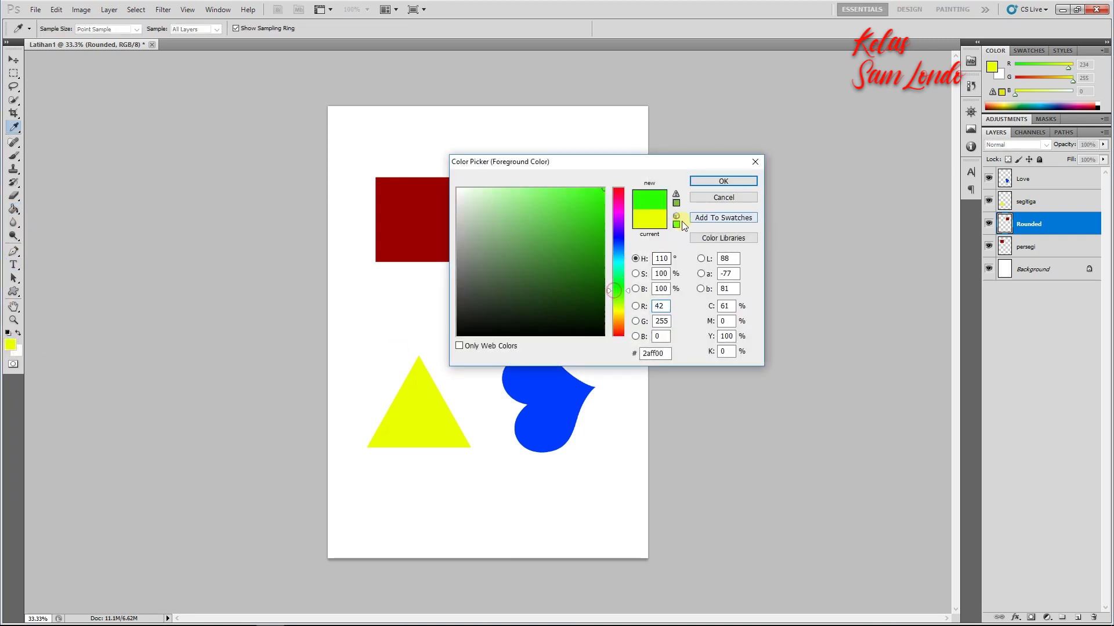
pyautogui.click(722, 180)
pyautogui.press('g')
pyautogui.click(563, 226)
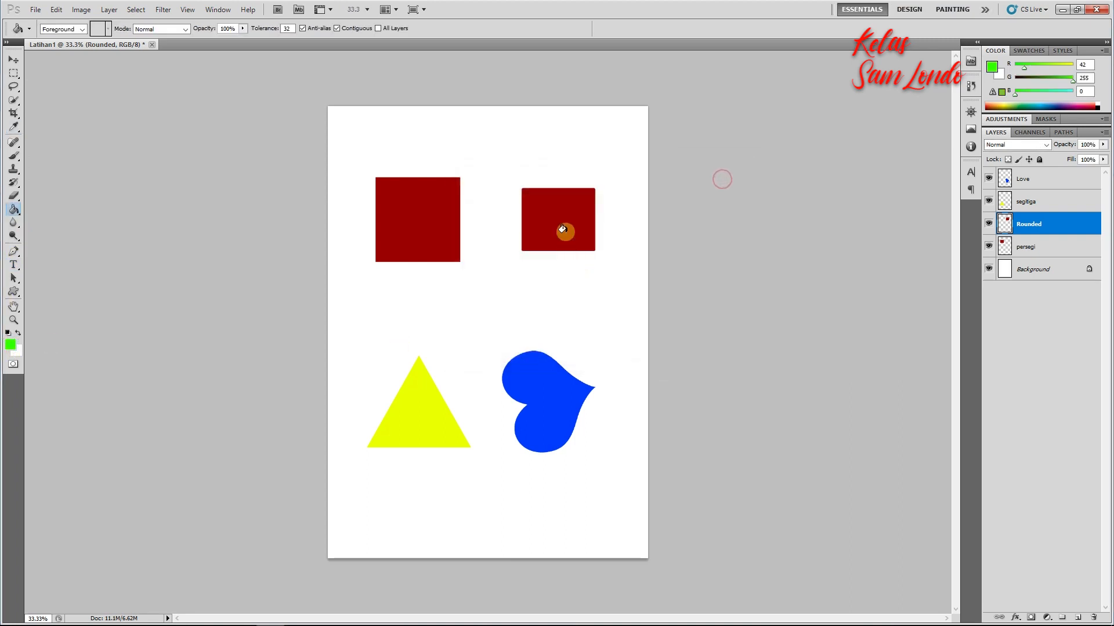
# Step: Turn on Auto-Select for the Move tool and pick the shapes on the canvas, ending with the dark red square
pyautogui.click(13, 60)
pyautogui.click(43, 27)
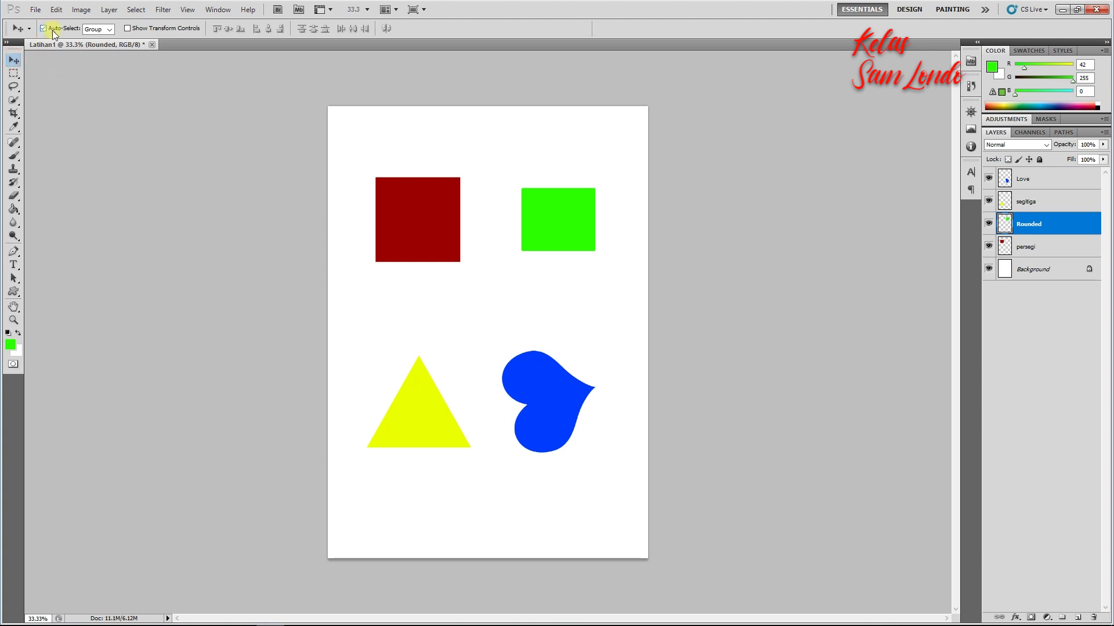
pyautogui.click(415, 206)
pyautogui.click(572, 219)
pyautogui.click(523, 400)
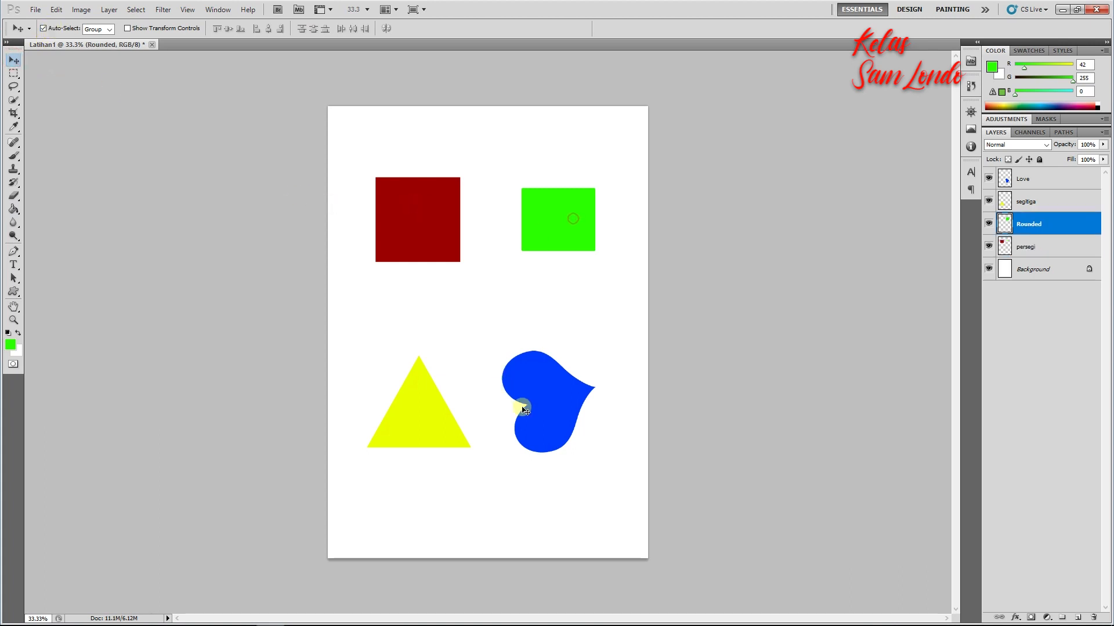
pyautogui.click(419, 423)
pyautogui.click(418, 214)
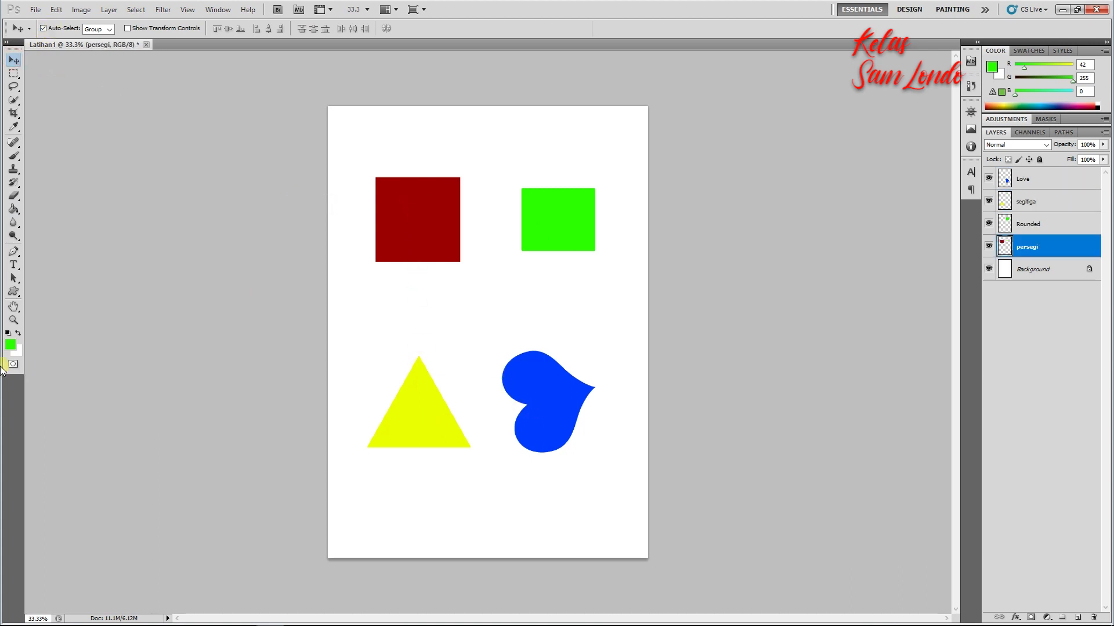
# Step: Set the foreground colour to purple (RGB 216, 0, 255) and fill the square on the persegi layer with the Paint Bucket
pyautogui.click(10, 345)
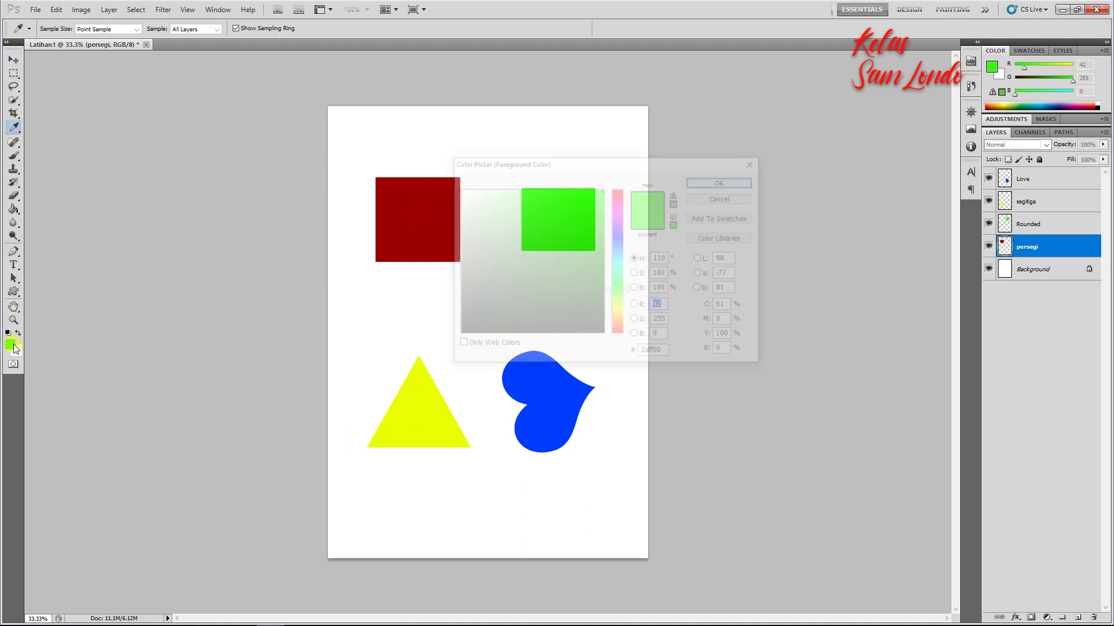
pyautogui.click(622, 216)
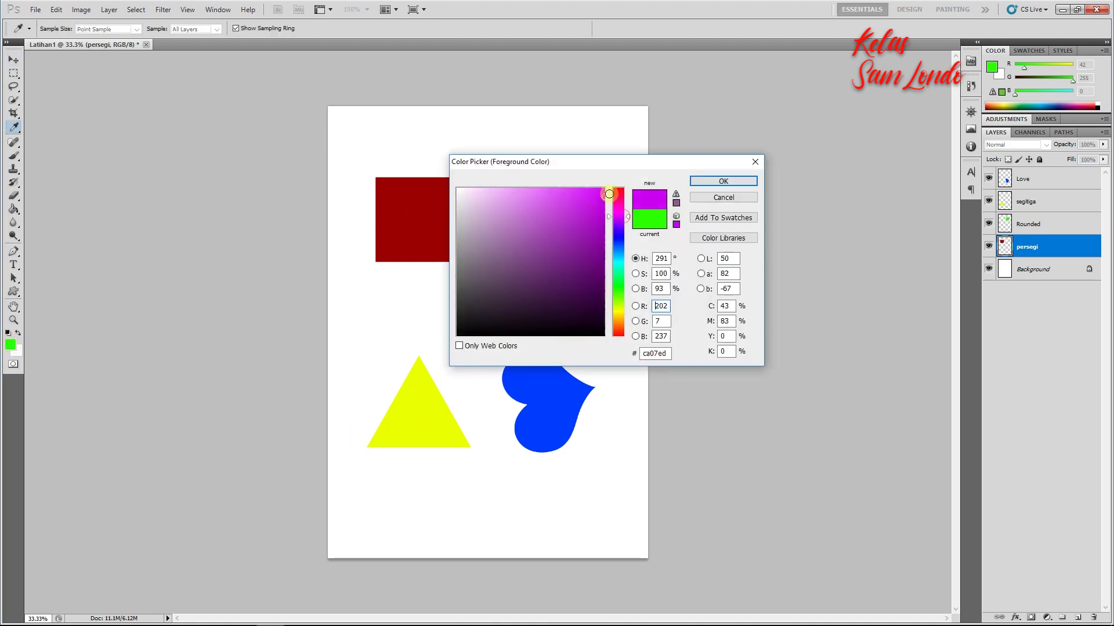
pyautogui.click(723, 184)
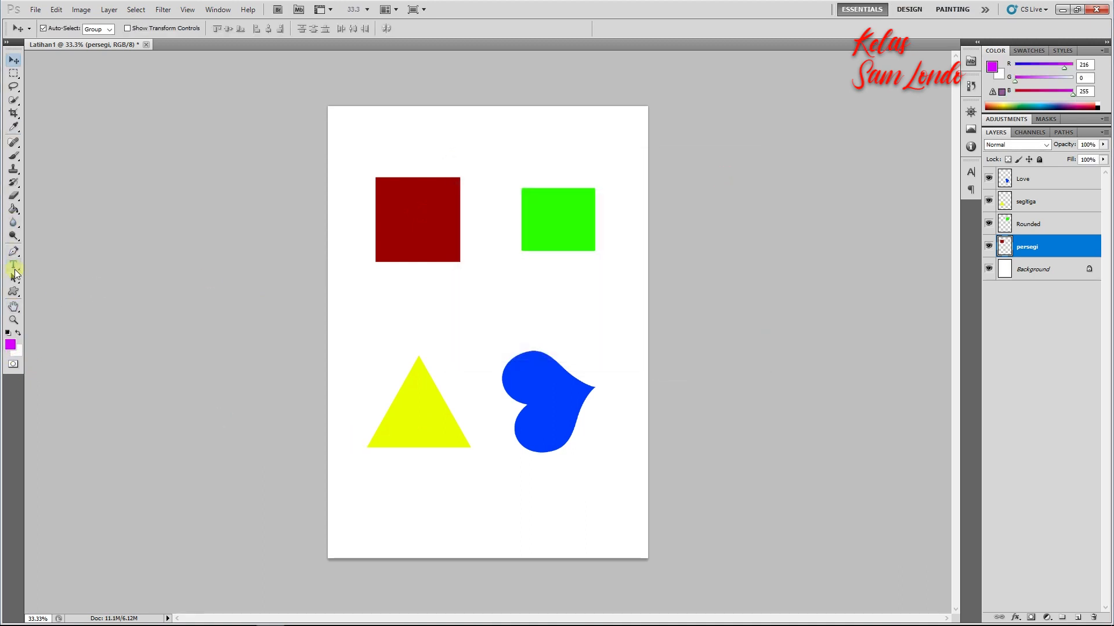
pyautogui.click(13, 209)
pyautogui.click(414, 226)
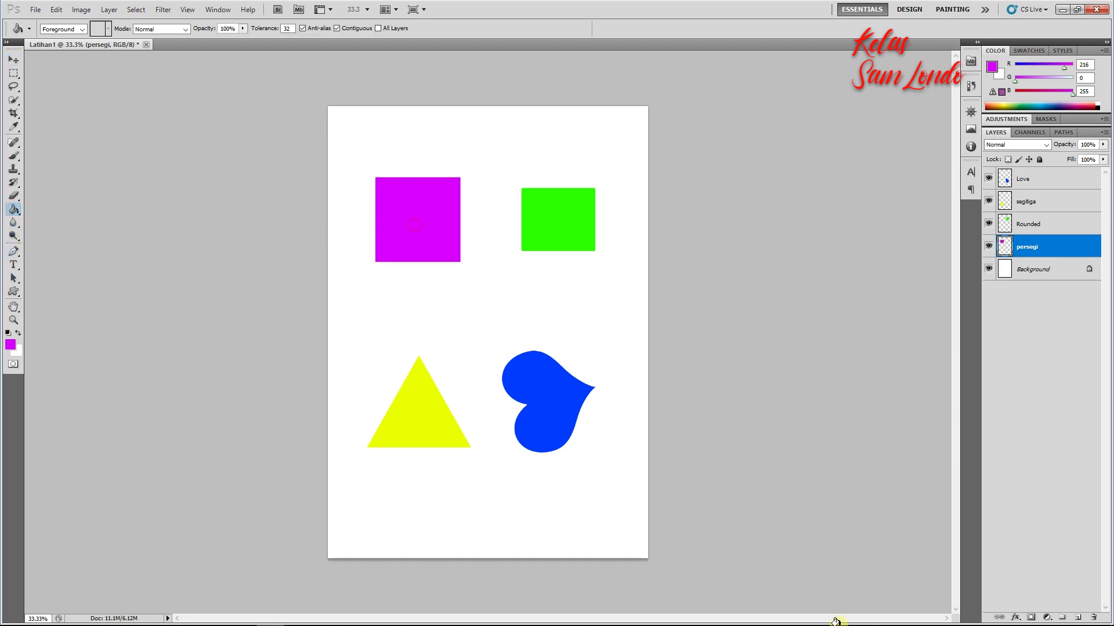
# Step: Nudge the square, triangle and heart slightly with the Move tool, levelling the square's upper edge with the green rectangle's
pyautogui.click(13, 59)
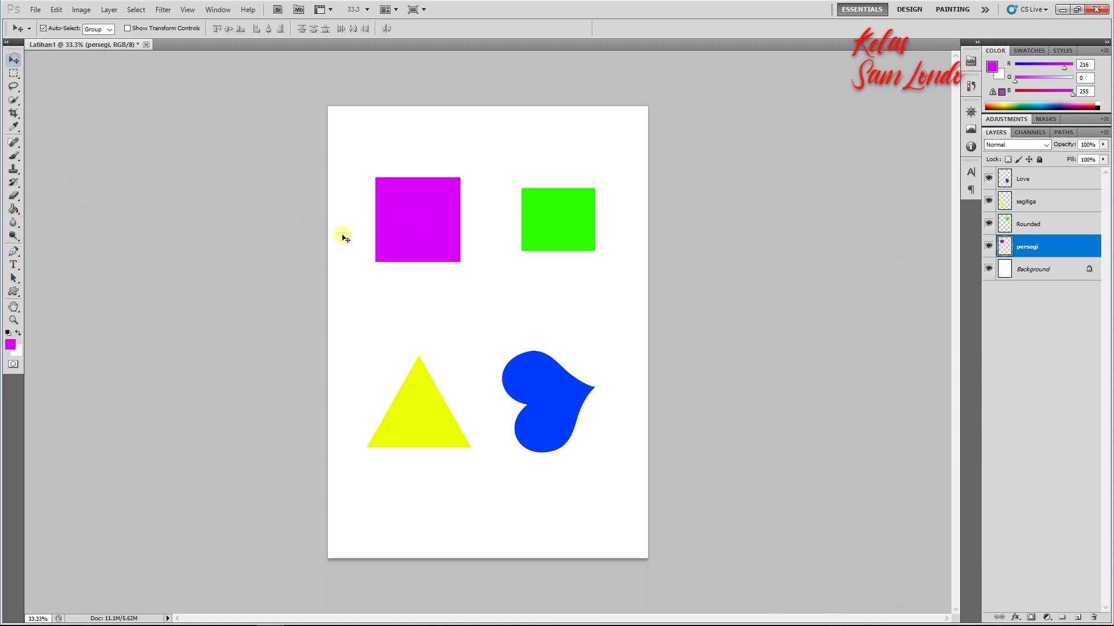
pyautogui.moveTo(413, 216); pyautogui.dragTo(424, 235)
pyautogui.moveTo(426, 416); pyautogui.dragTo(436, 410)
pyautogui.click(555, 402)
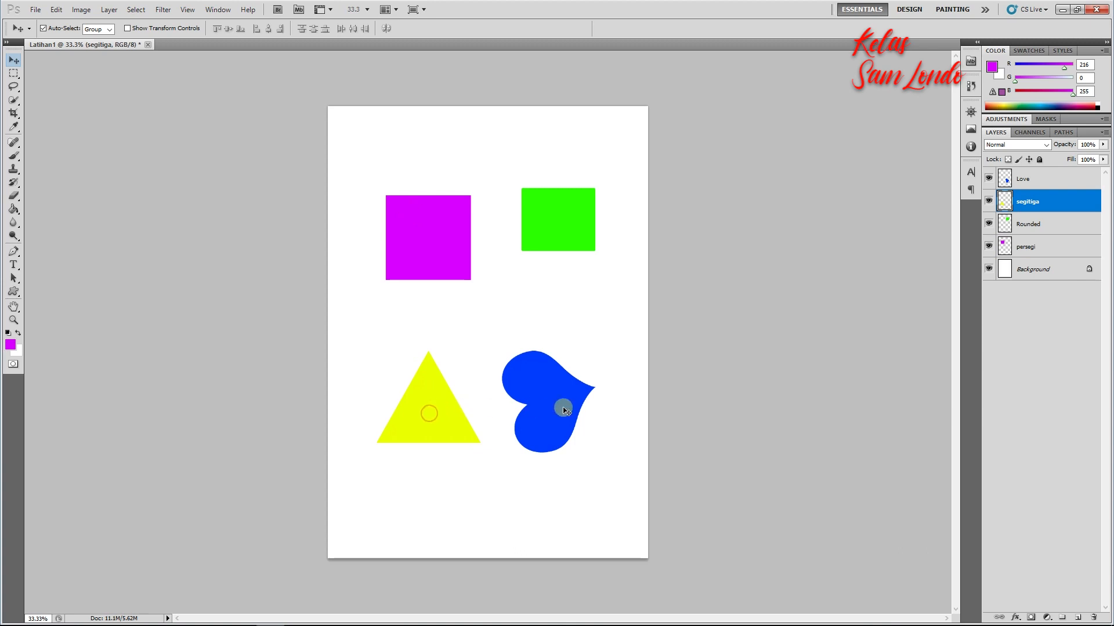
pyautogui.moveTo(556, 402); pyautogui.dragTo(566, 400)
pyautogui.moveTo(425, 249); pyautogui.dragTo(425, 241)
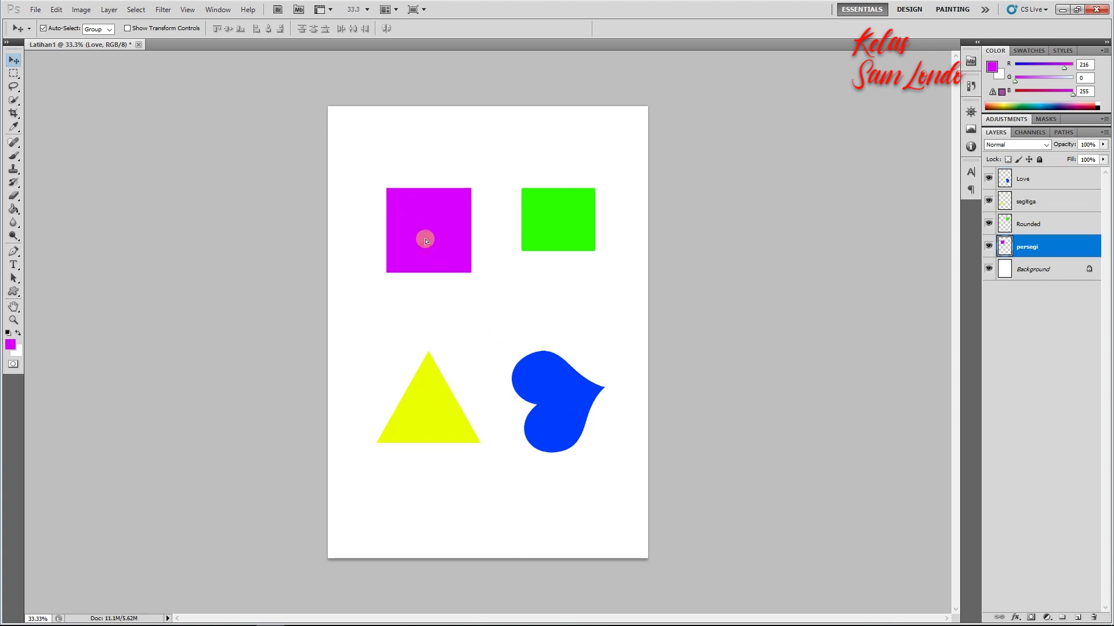
pyautogui.click(565, 229)
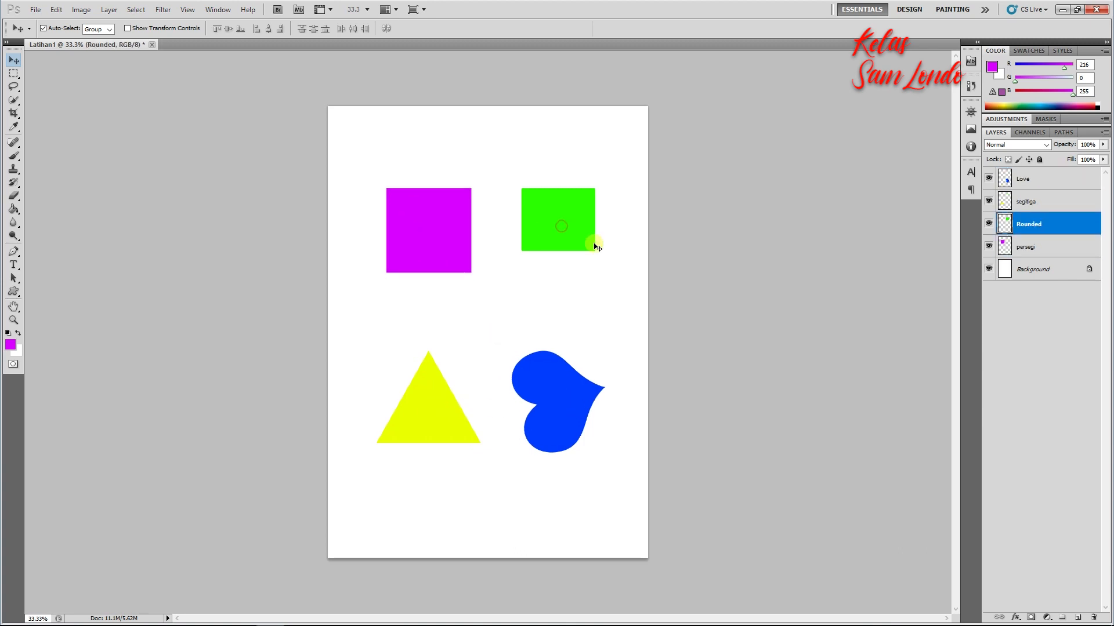
# Step: Start saving the document and choose the 2020-2021 folder on New Volume (D:) as the location
pyautogui.click(34, 11)
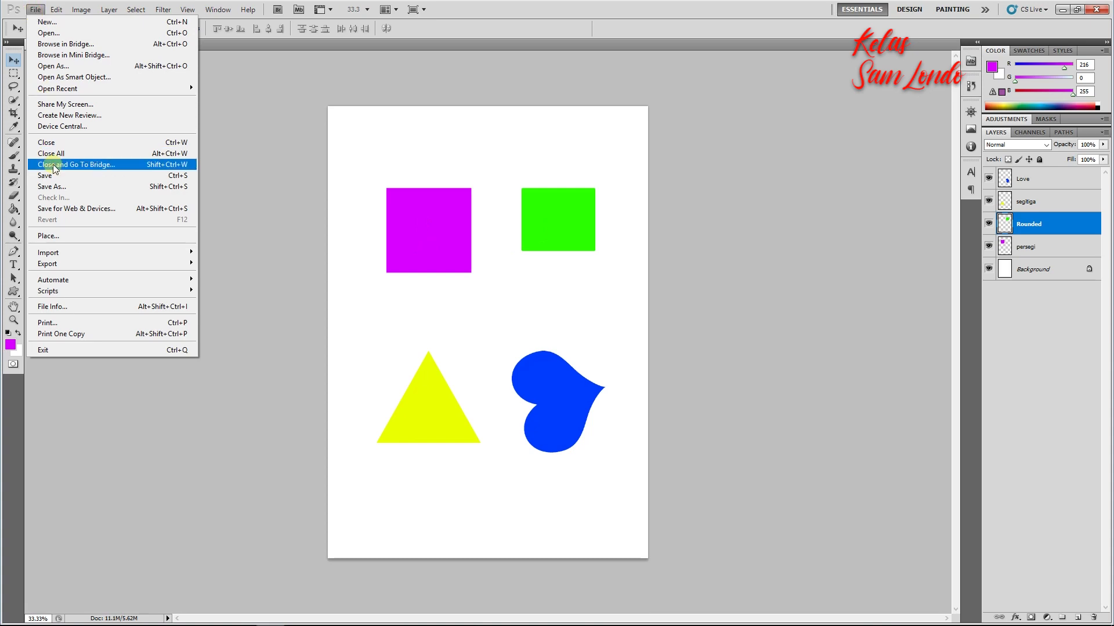
pyautogui.click(82, 182)
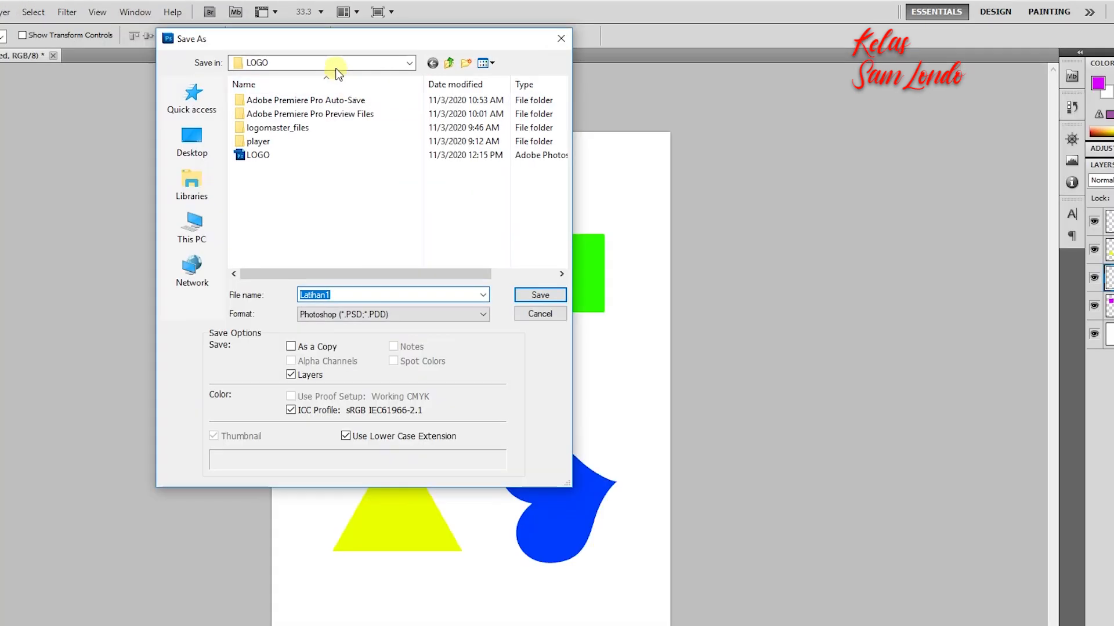
pyautogui.click(378, 50)
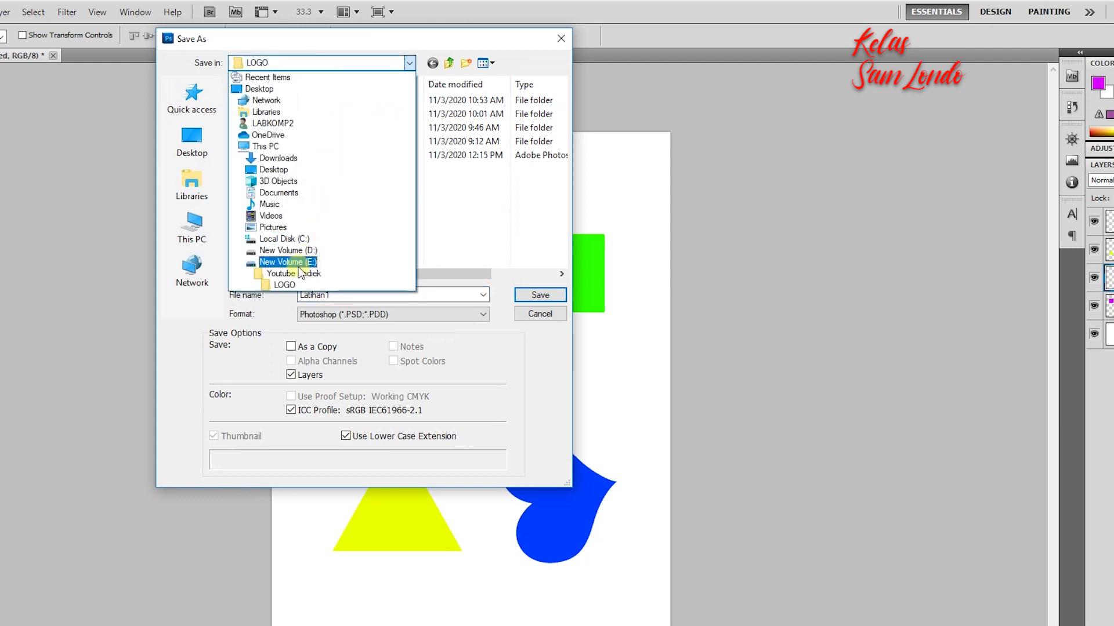
pyautogui.click(298, 249)
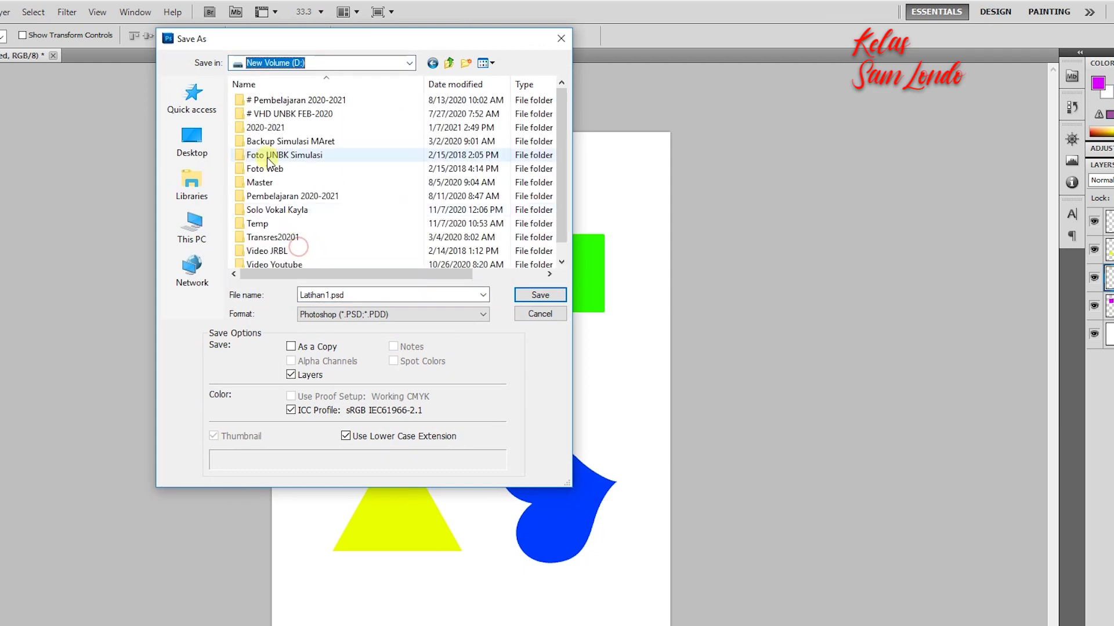
pyautogui.doubleClick(257, 126)
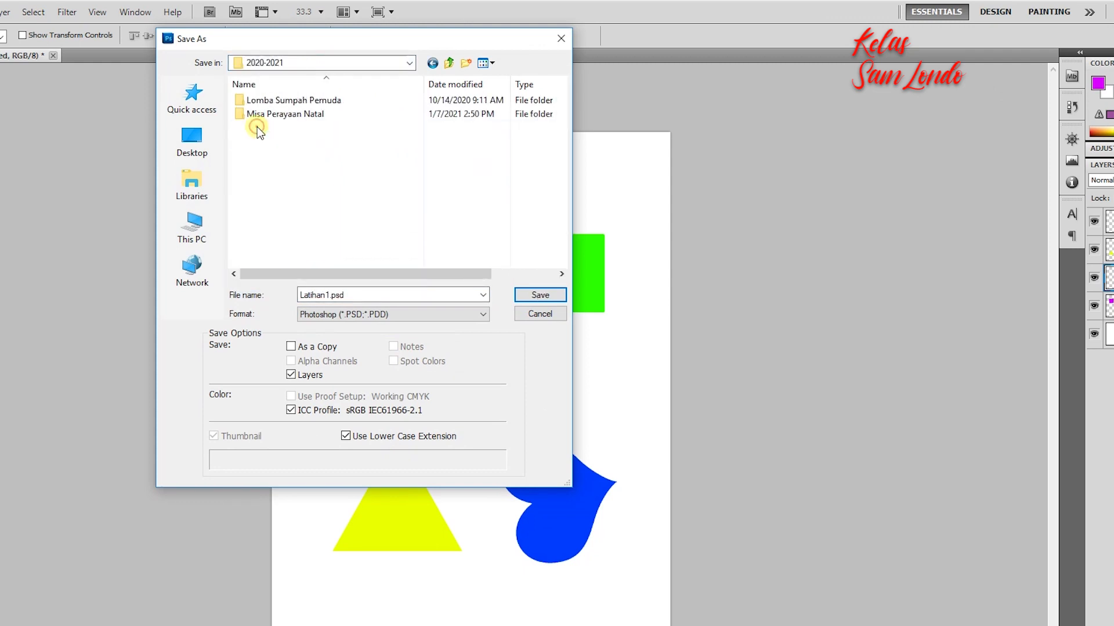
# Step: Create a new folder named Pembelajaran kelas 8 inside the 2020-2021 folder
pyautogui.click(467, 62)
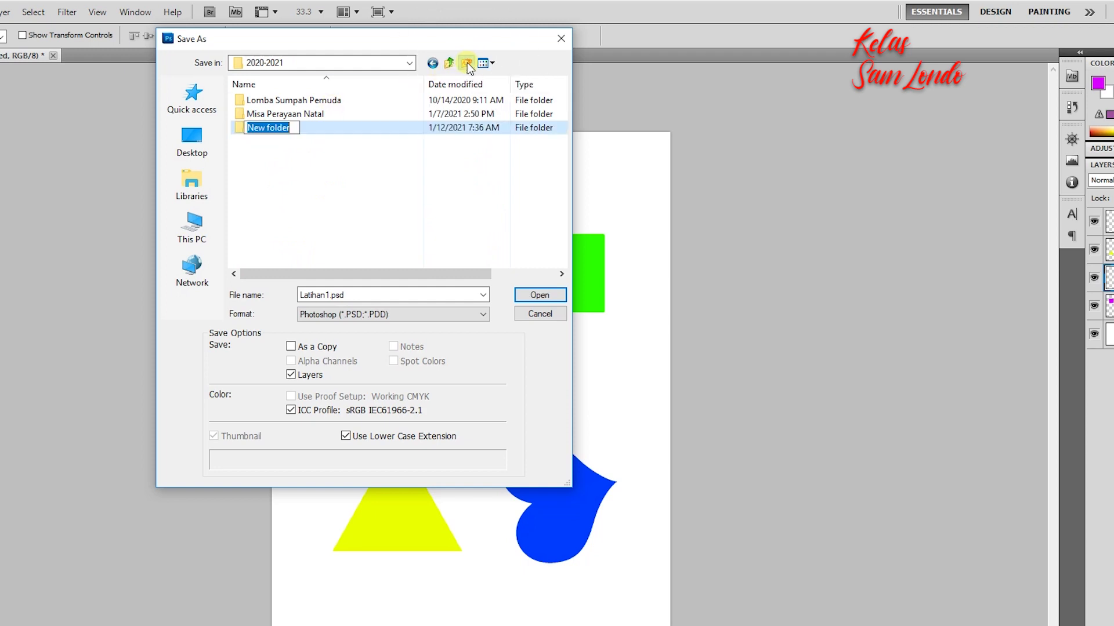
pyautogui.write('Pem')
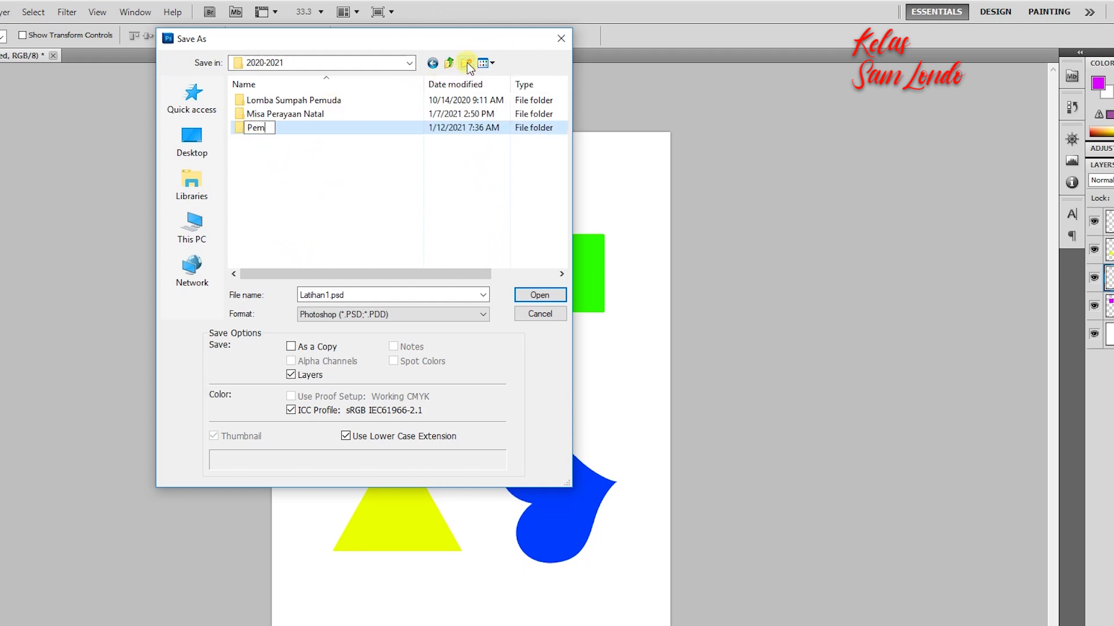
pyautogui.write('belajaran kelas')
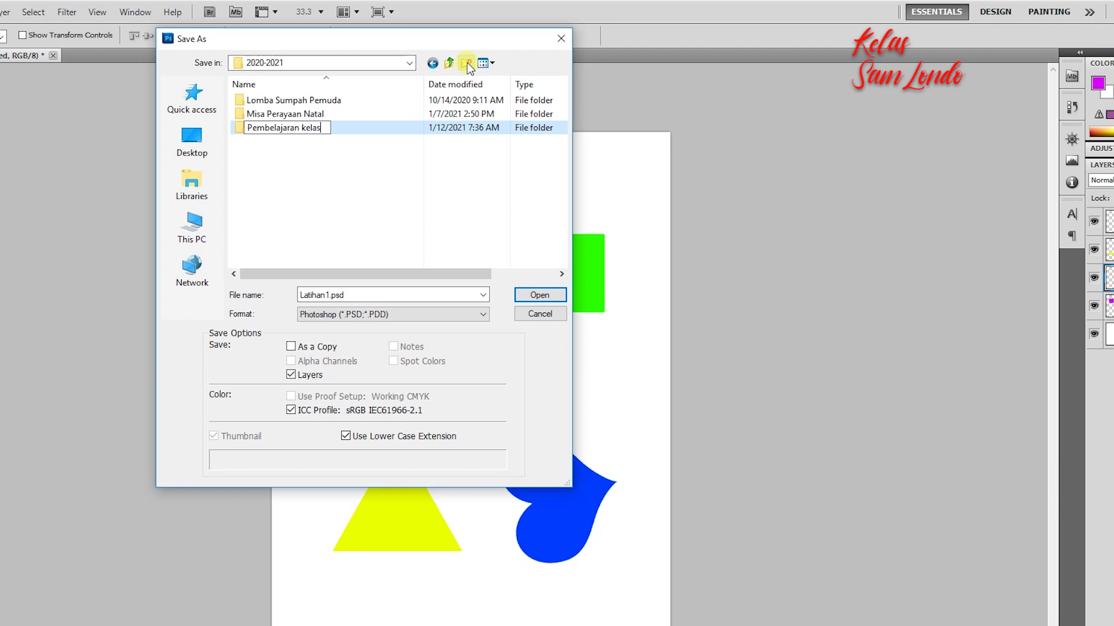
pyautogui.write(' 8')
pyautogui.press('Return')
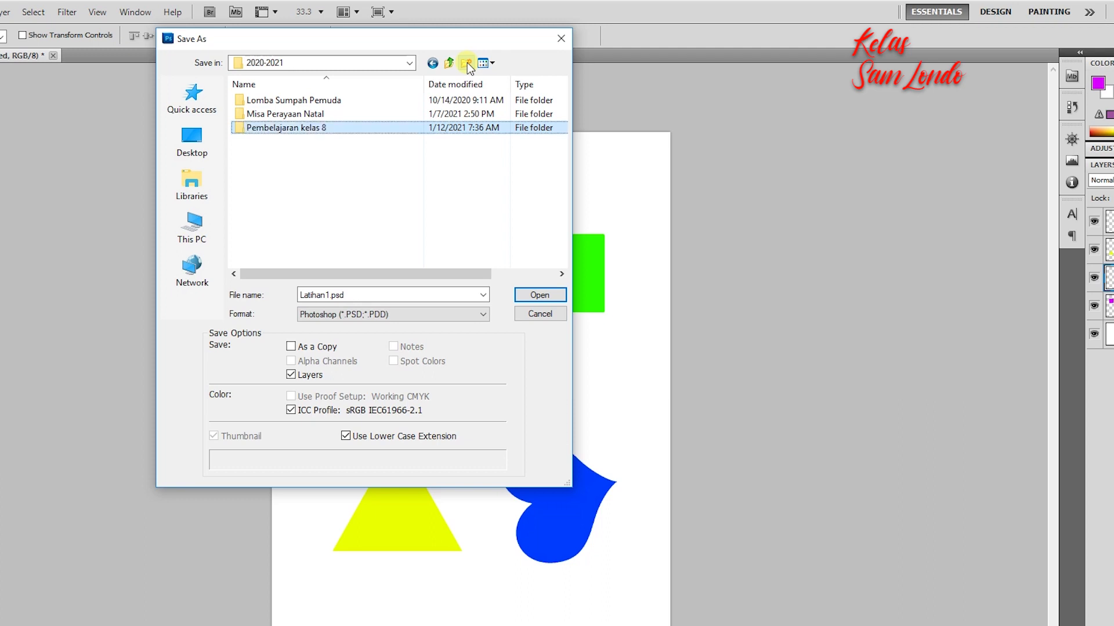
# Step: Save the document as Latihan1.psd in the Pembelajaran kelas 8 folder with Maximize Compatibility on
pyautogui.doubleClick(294, 127)
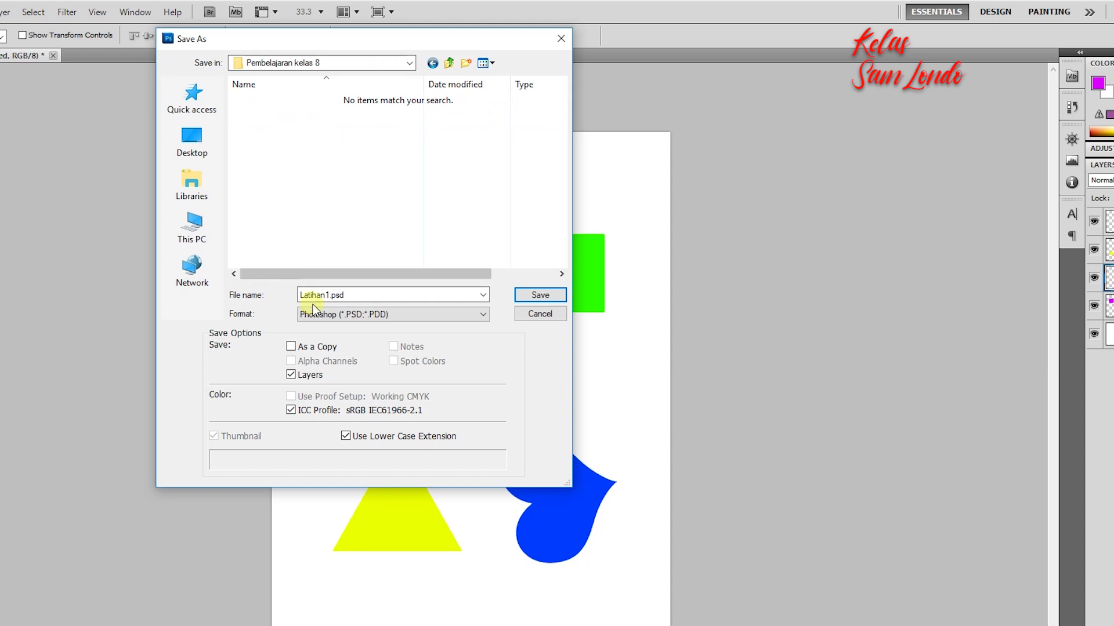
pyautogui.click(525, 293)
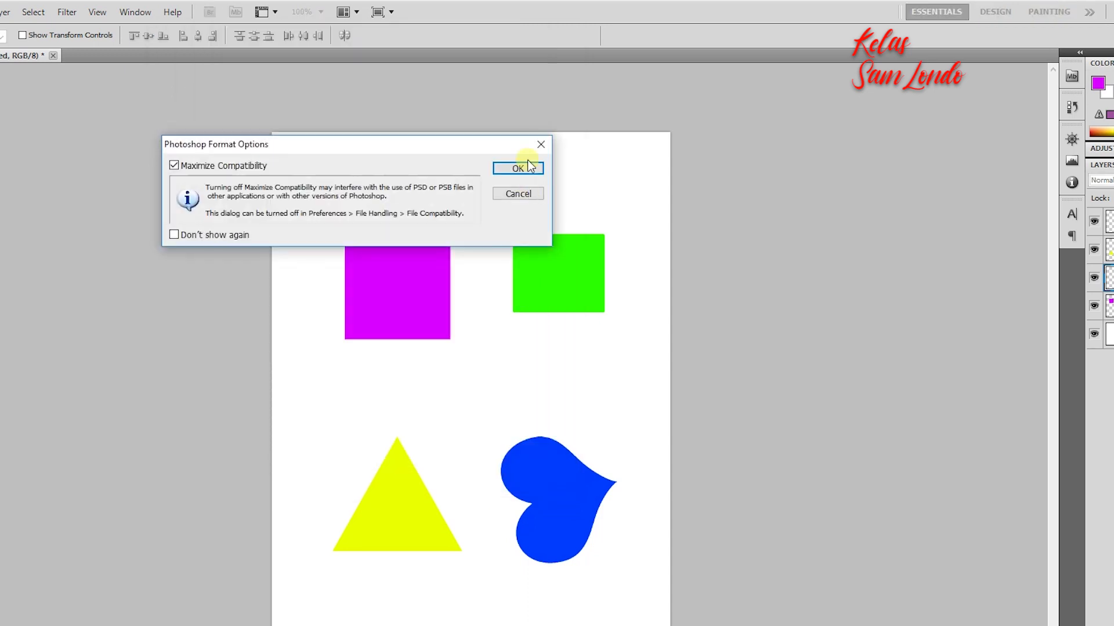
pyautogui.click(527, 168)
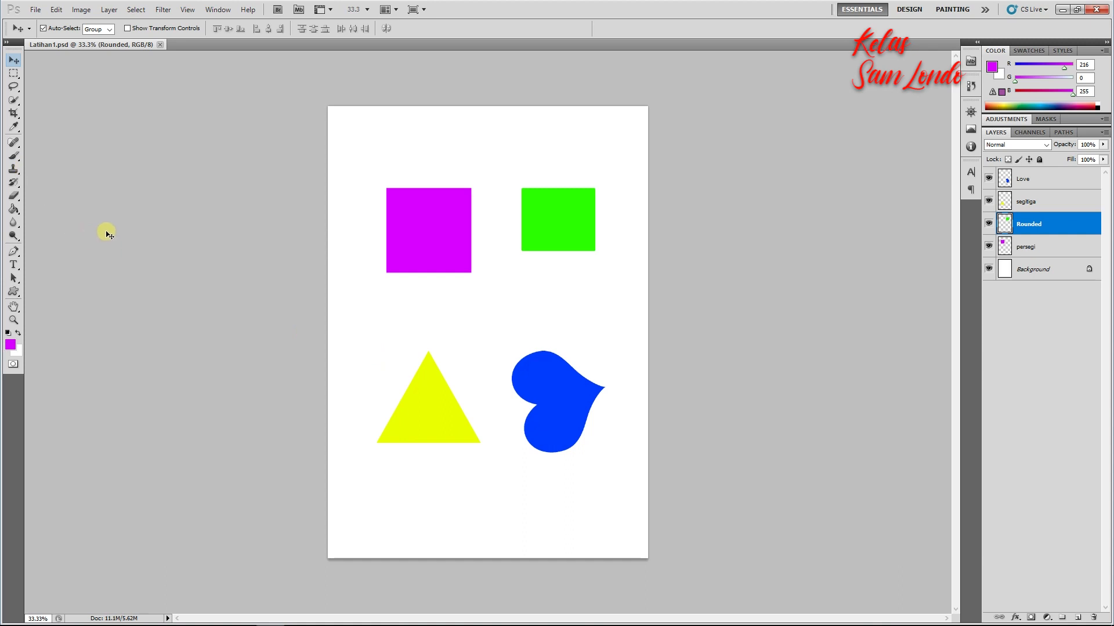
# Step: Save a copy of the document as Latihan1.jpg in JPEG format in the Pembelajaran kelas 8 folder
pyautogui.click(35, 10)
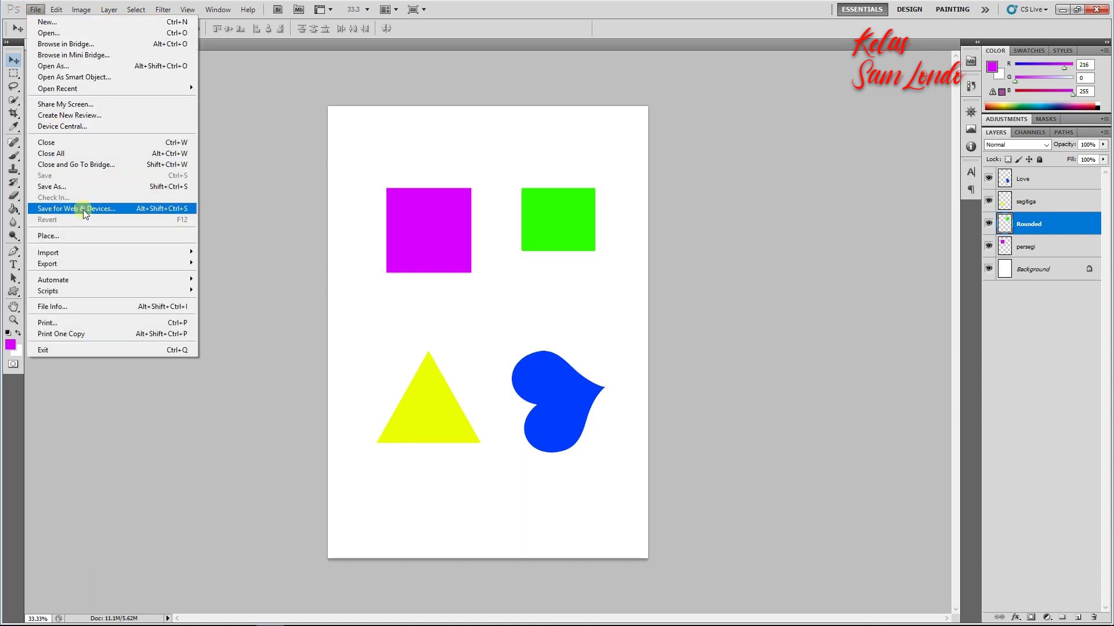
pyautogui.click(80, 186)
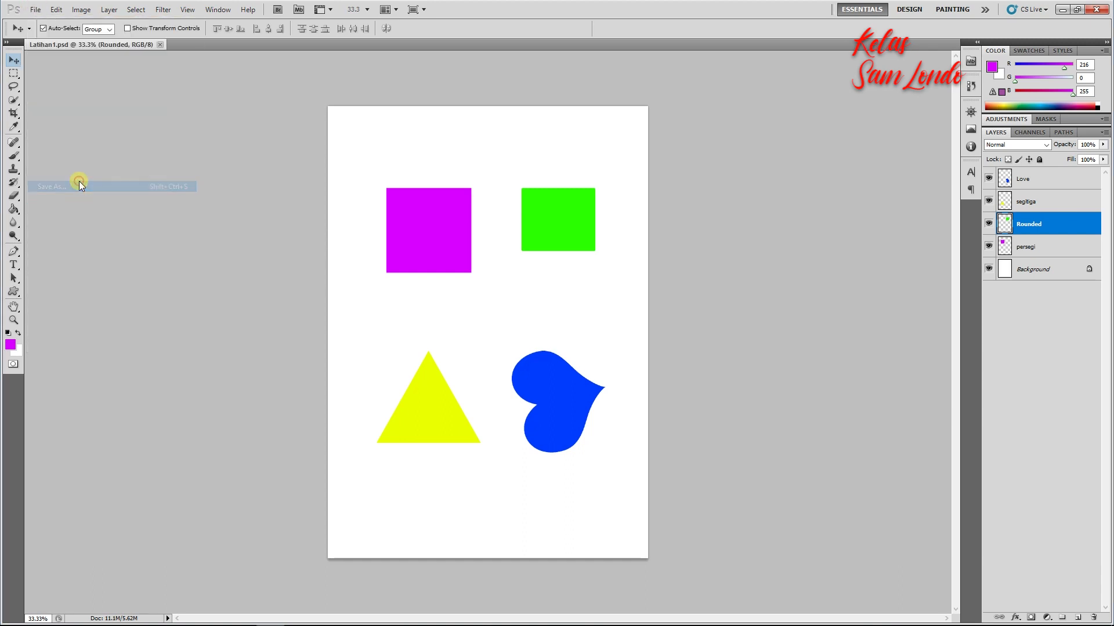
pyautogui.click(384, 255)
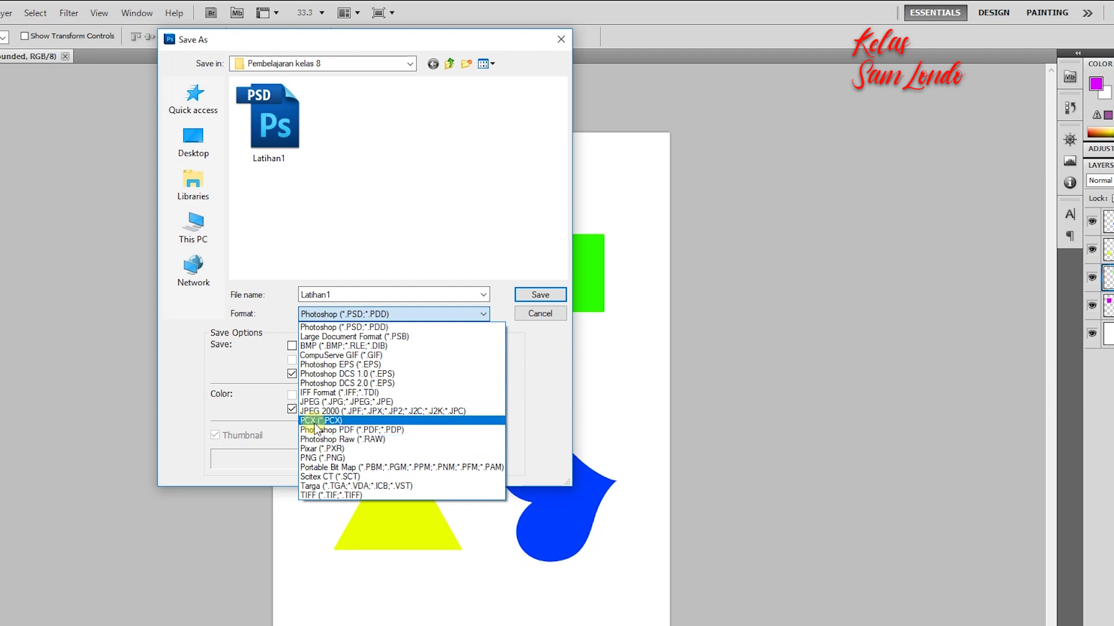
pyautogui.click(323, 402)
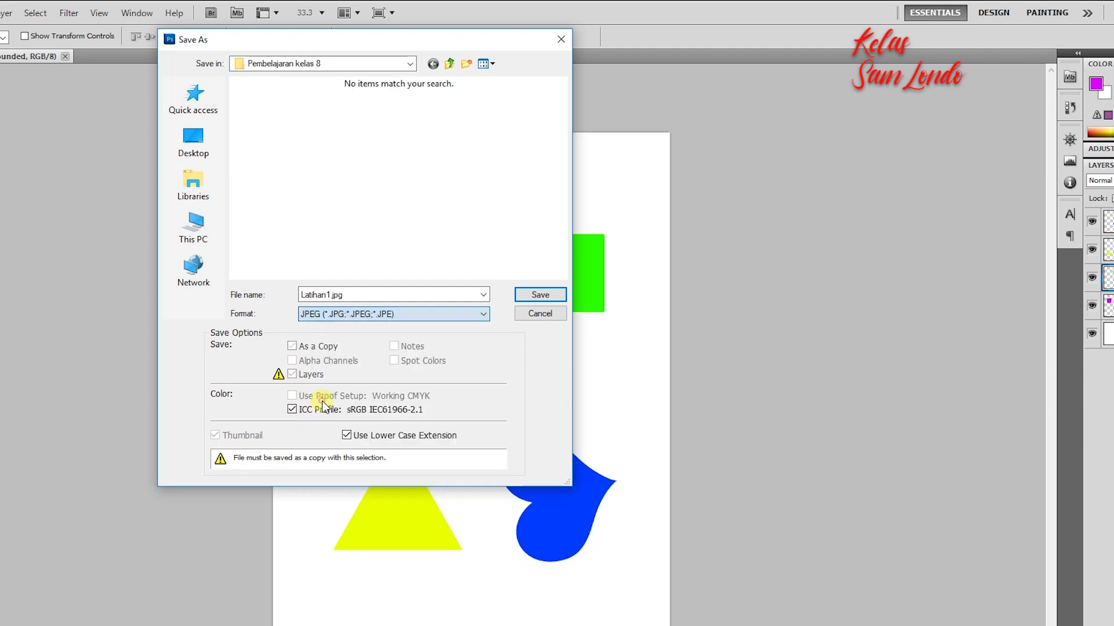
pyautogui.click(540, 294)
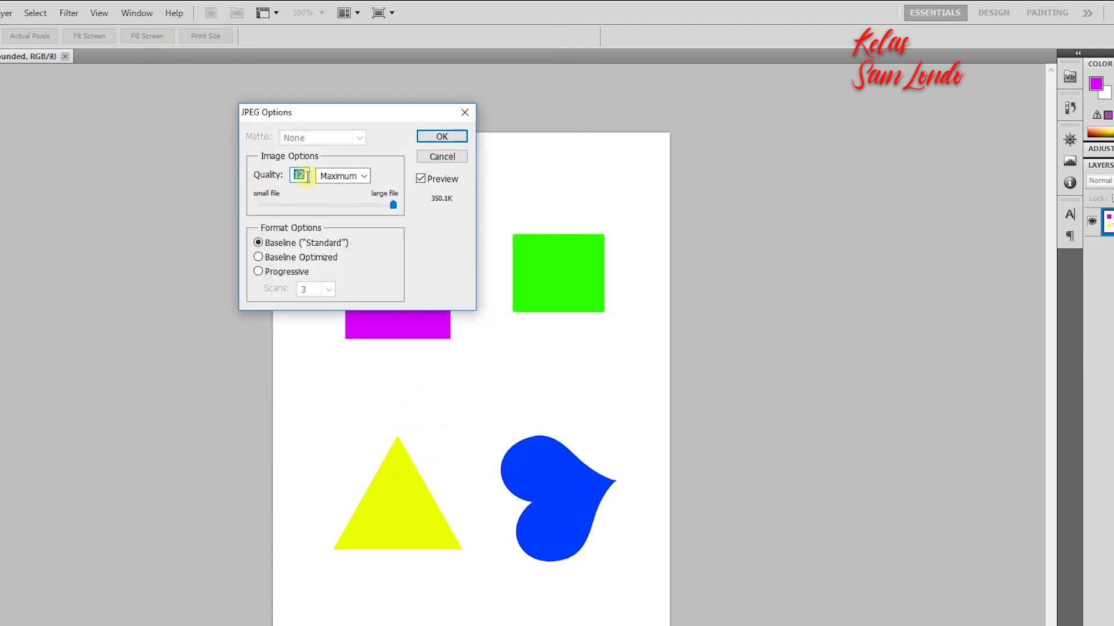
# Step: Export the JPEG copy at Maximum quality 12 with the Baseline ("Standard") format option
pyautogui.click(362, 175)
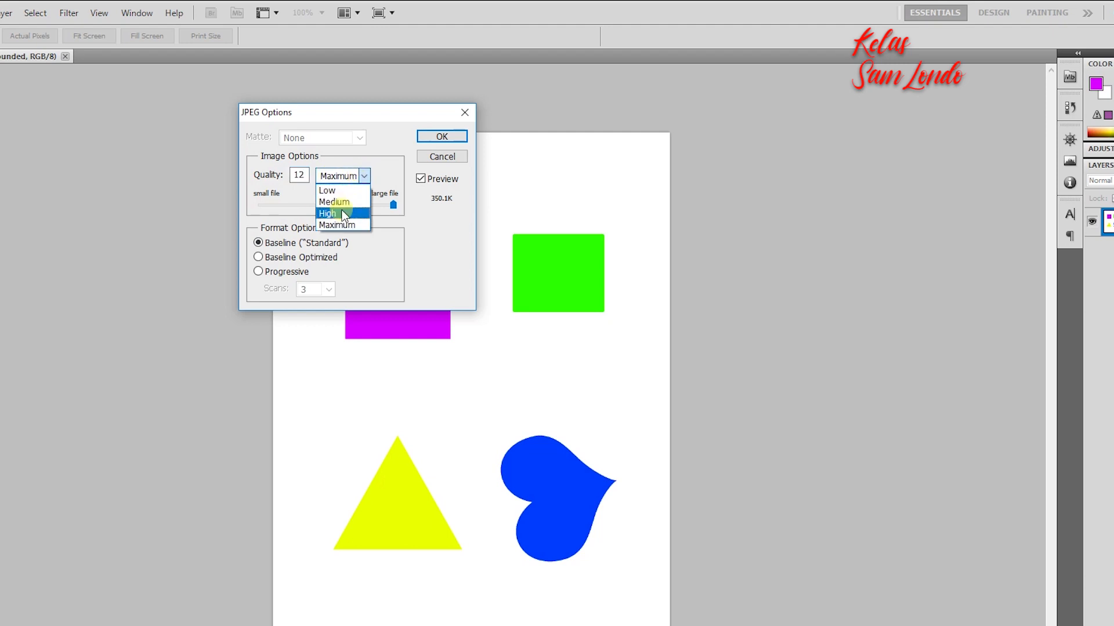
pyautogui.click(436, 246)
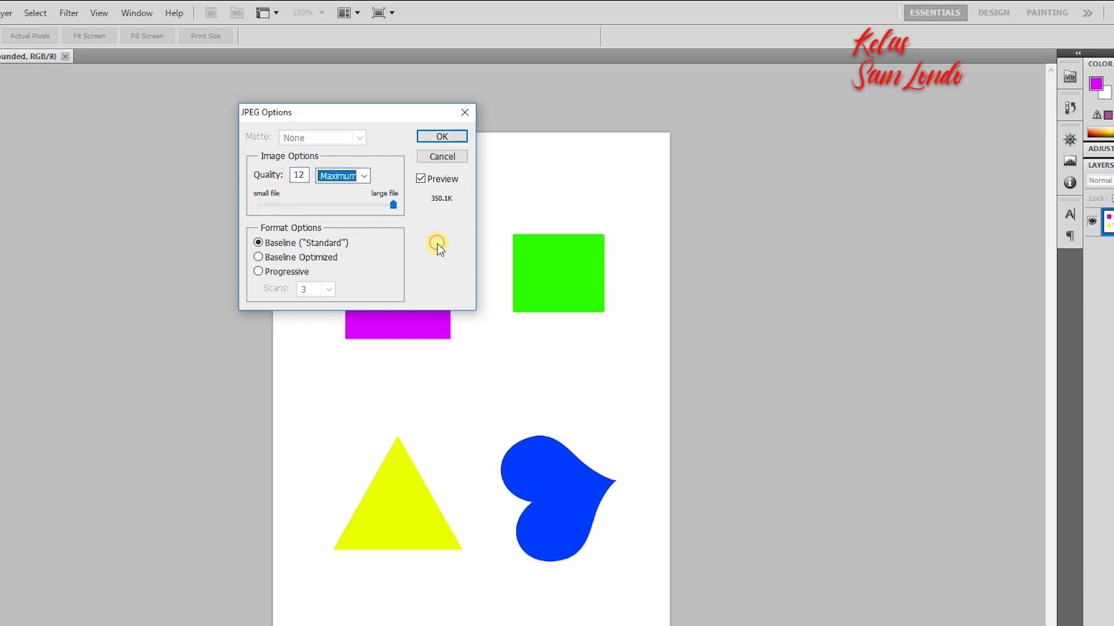
pyautogui.click(394, 204)
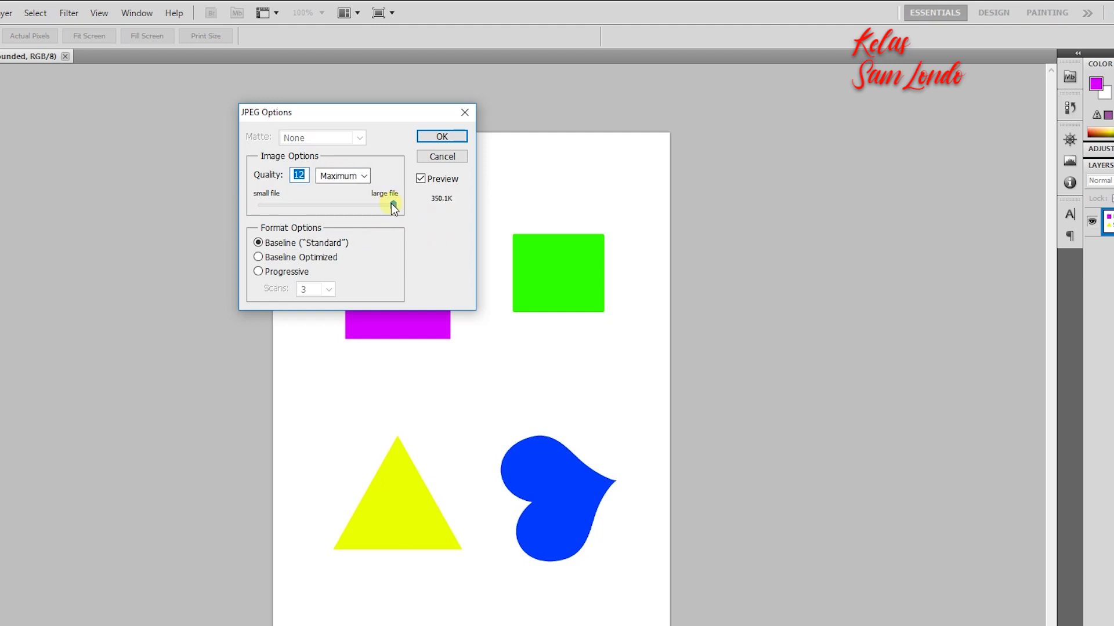
pyautogui.click(394, 205)
pyautogui.click(442, 136)
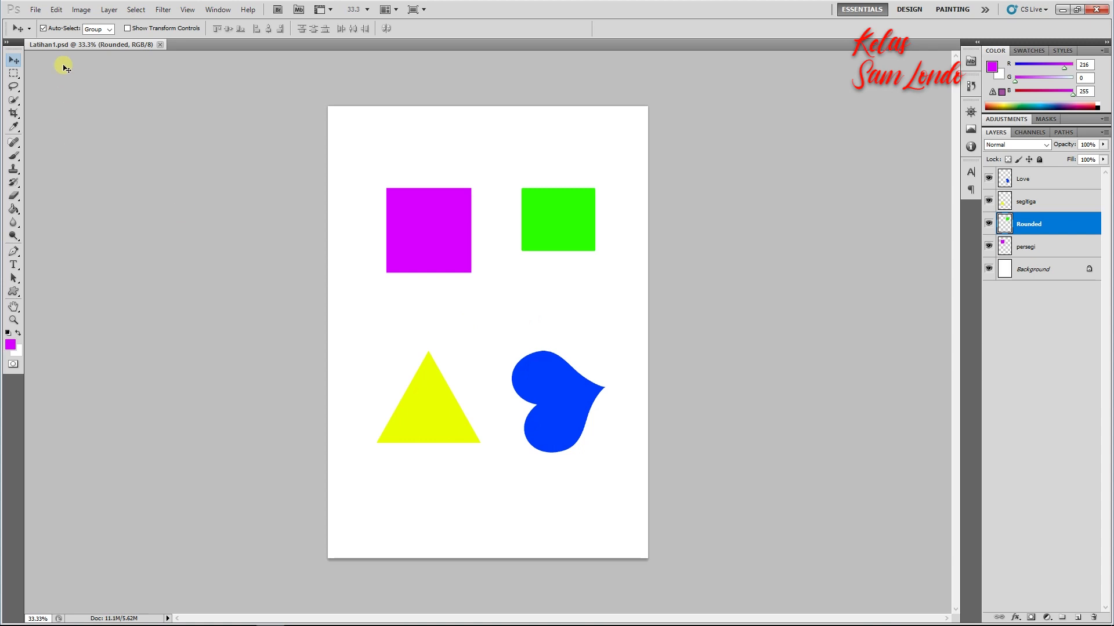
# Step: Close Photoshop and open the Pembelajaran kelas 8 folder inside 2020-2021 on New Volume (D:) in File Explorer
pyautogui.click(1100, 11)
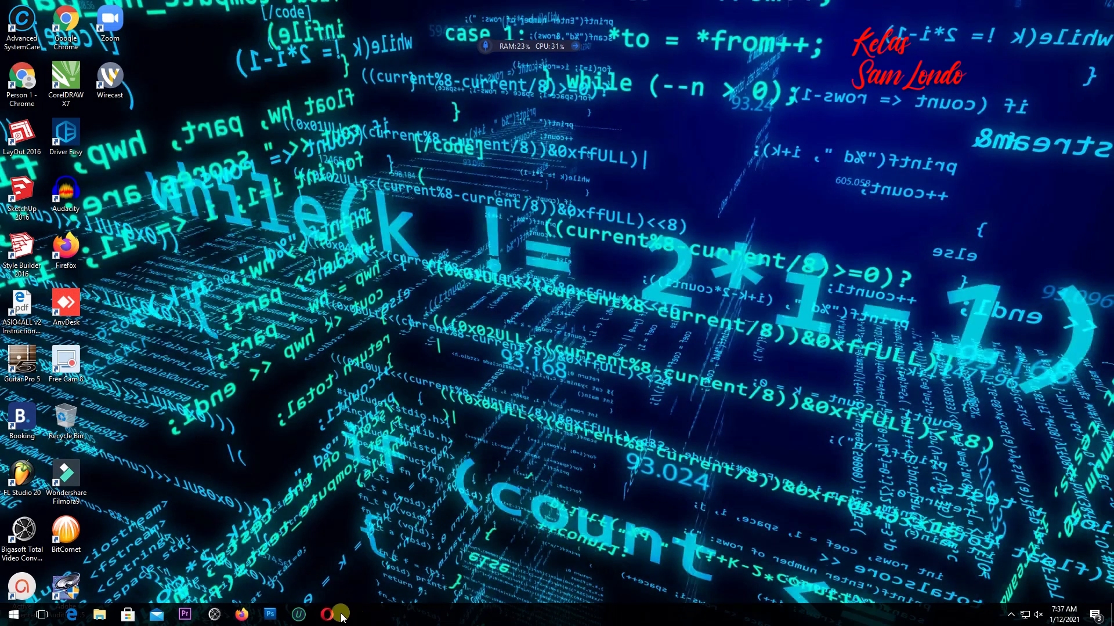
pyautogui.click(99, 615)
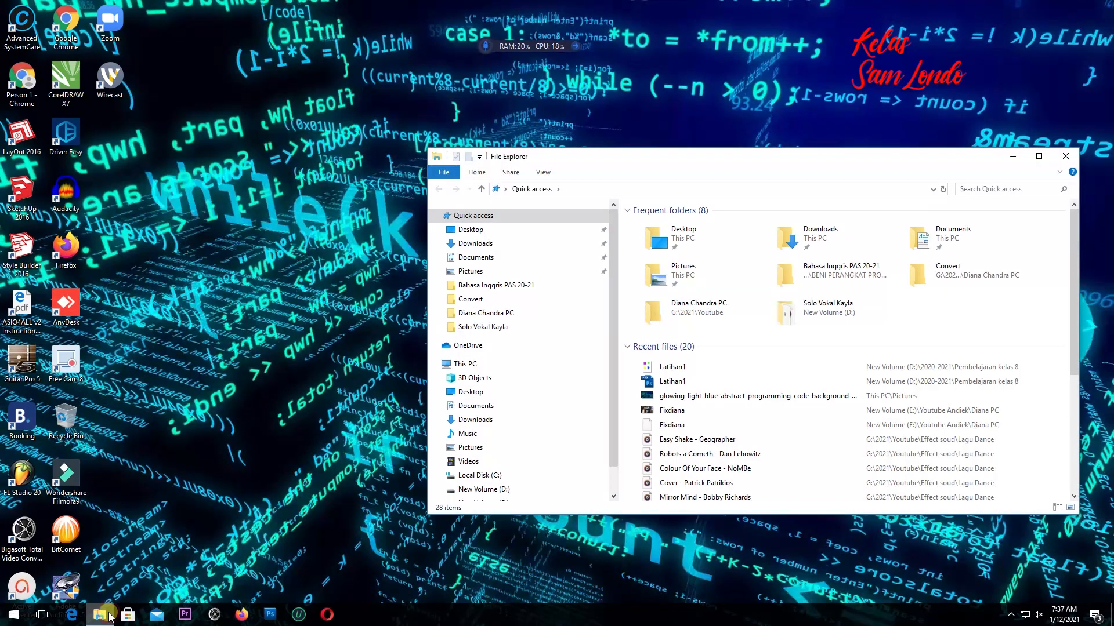
pyautogui.click(1039, 156)
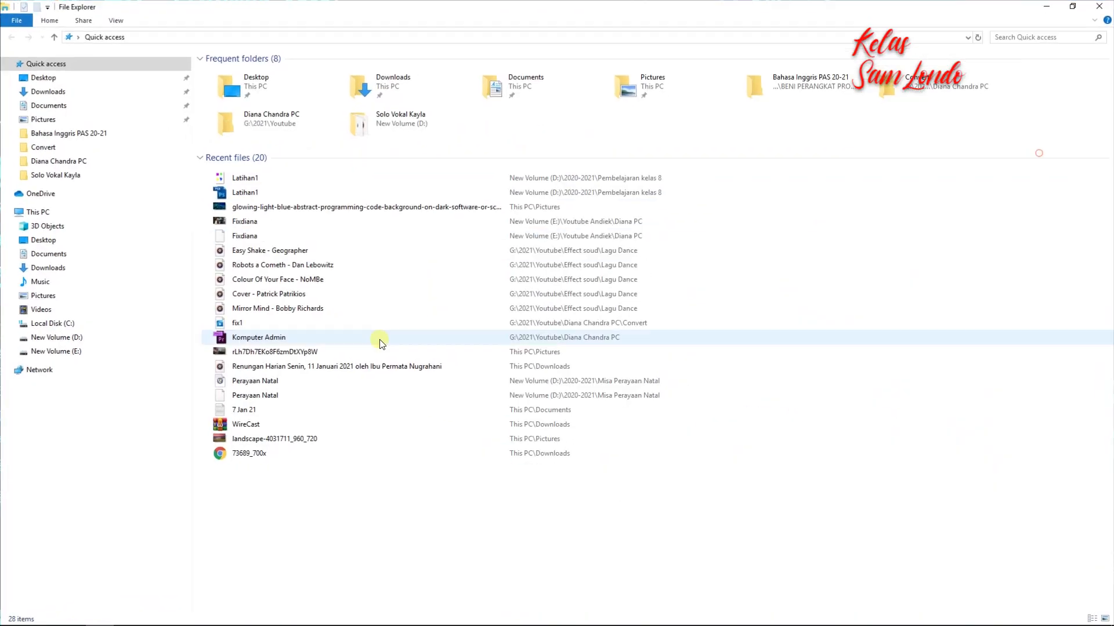
pyautogui.click(51, 338)
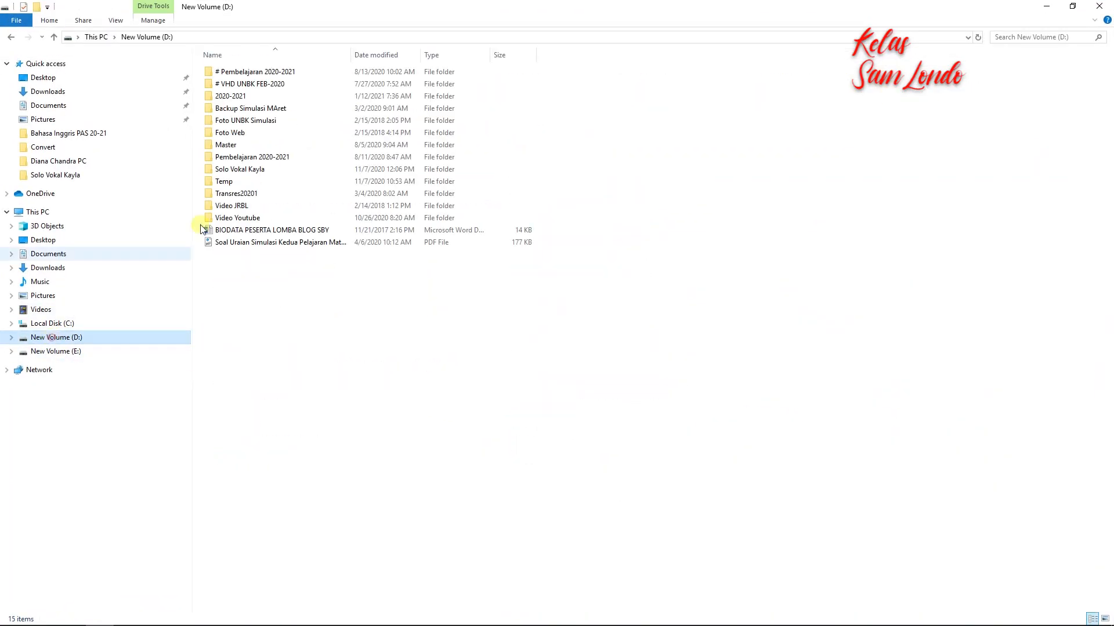
pyautogui.doubleClick(222, 97)
pyautogui.doubleClick(223, 98)
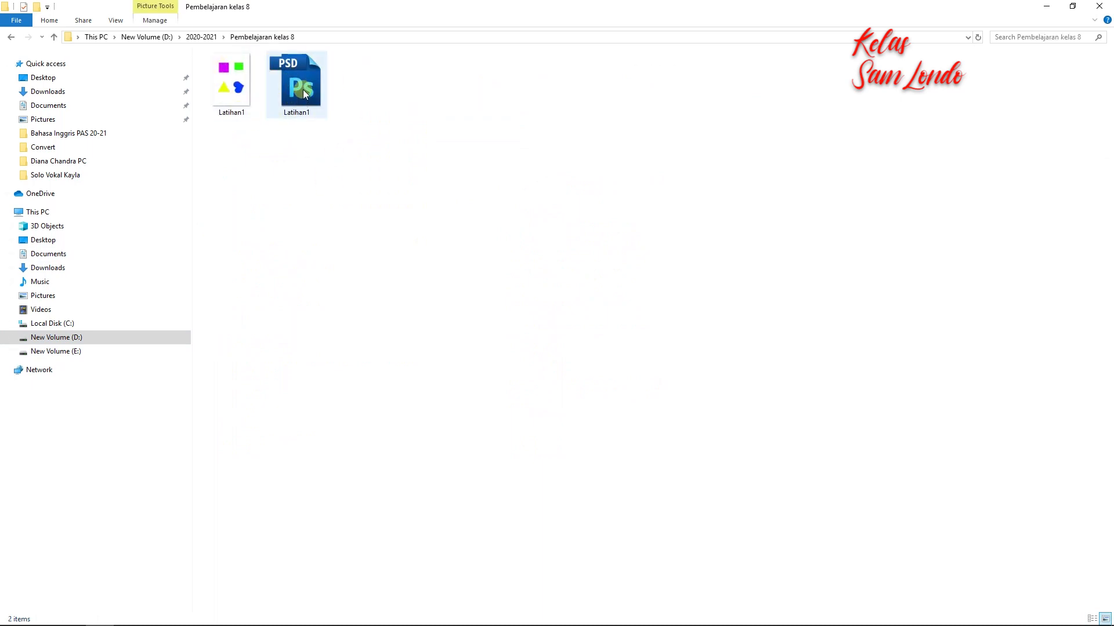
# Step: View the saved Latihan1.jpg image in Photos, leaving the default .jpg app unchanged, and close the viewer
pyautogui.doubleClick(227, 97)
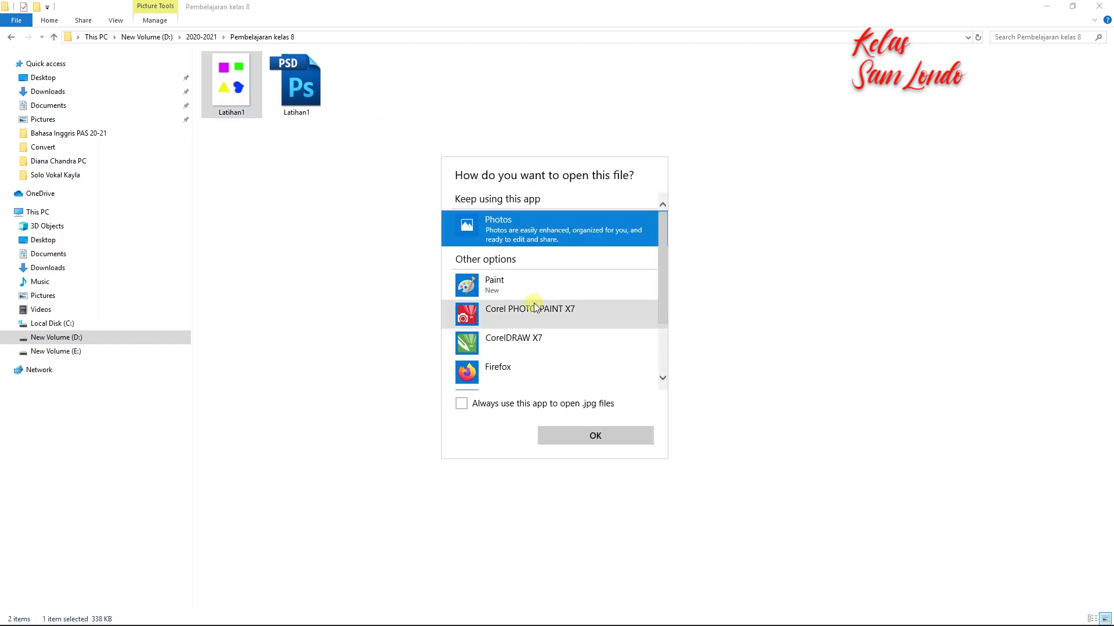
pyautogui.click(603, 435)
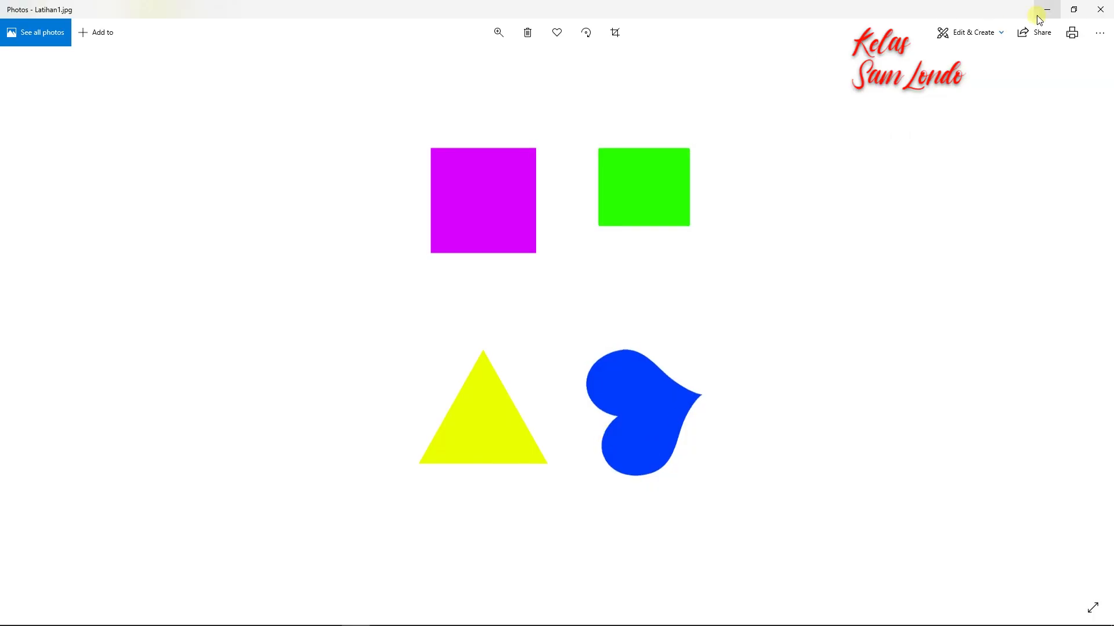
pyautogui.click(1100, 10)
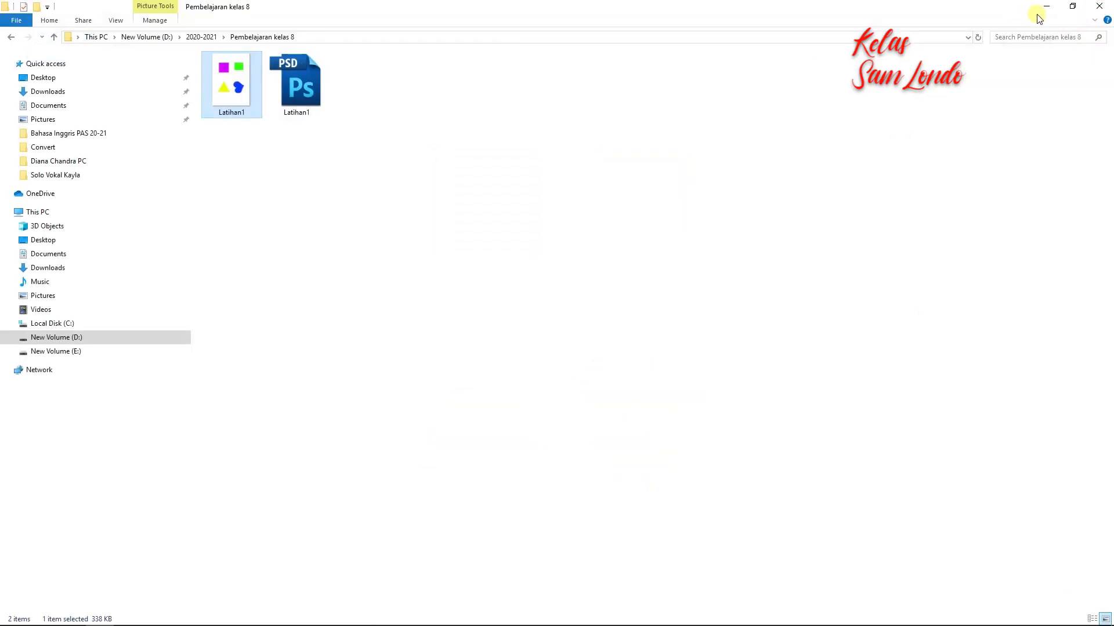